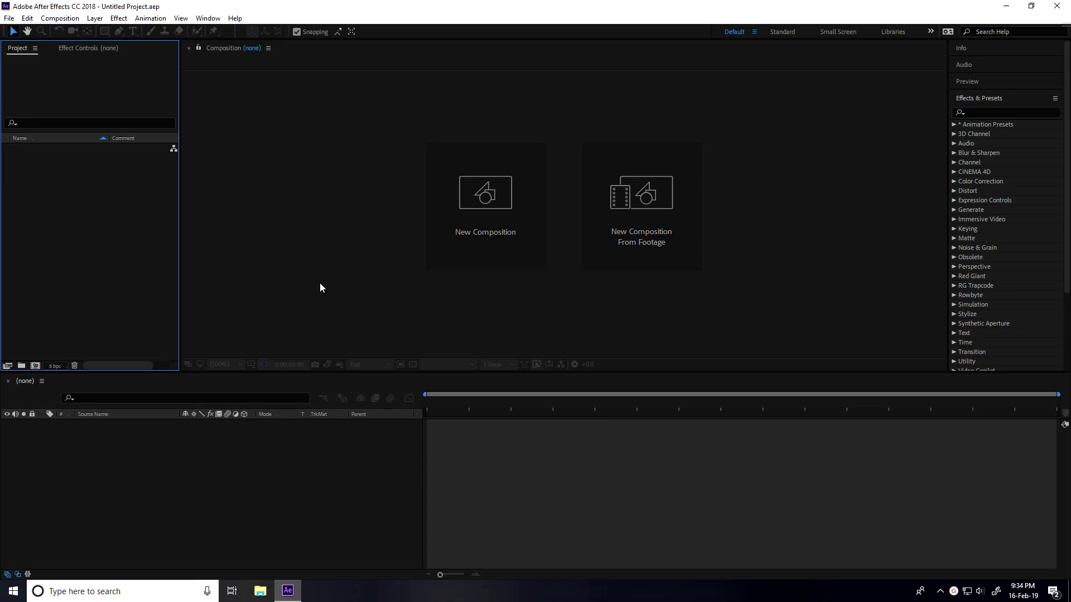
# - Create a new composition, Comp 1, with the HDTV 1080 29.97 preset
pyautogui.click(497, 236)
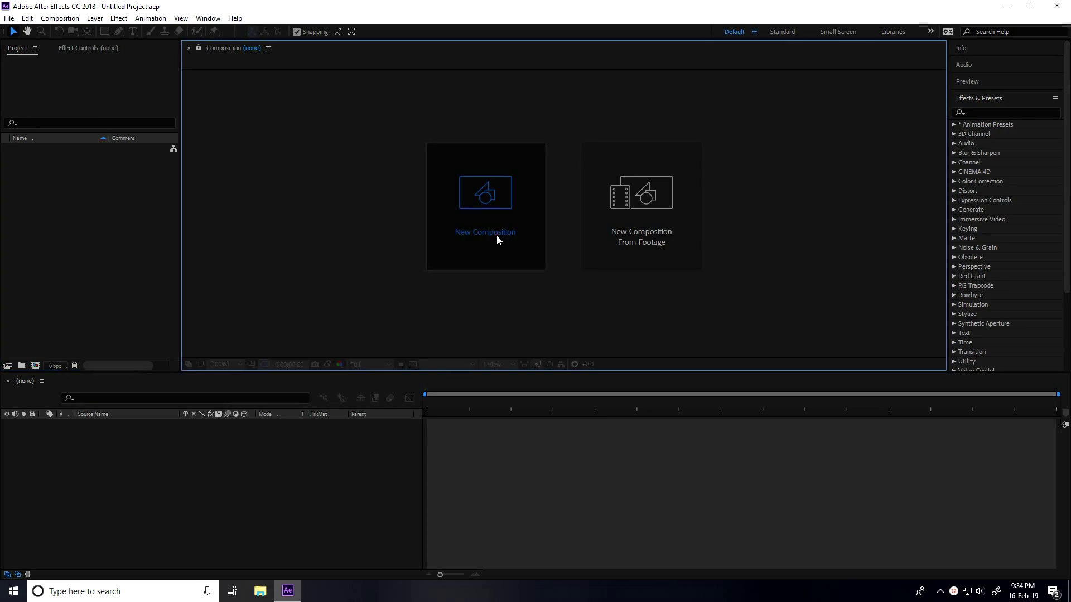
pyautogui.click(445, 169)
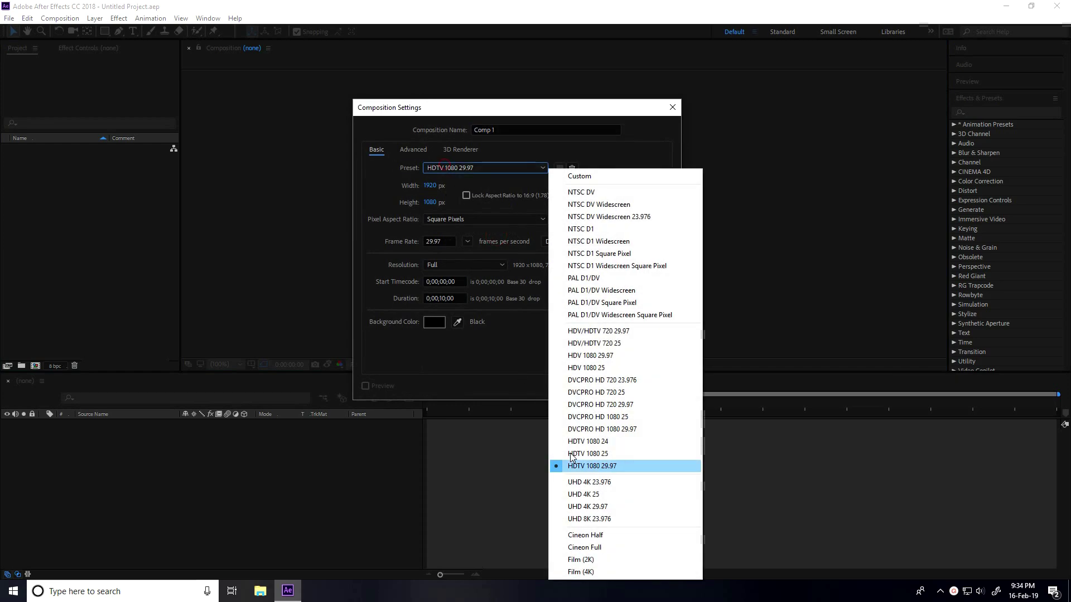
pyautogui.click(617, 466)
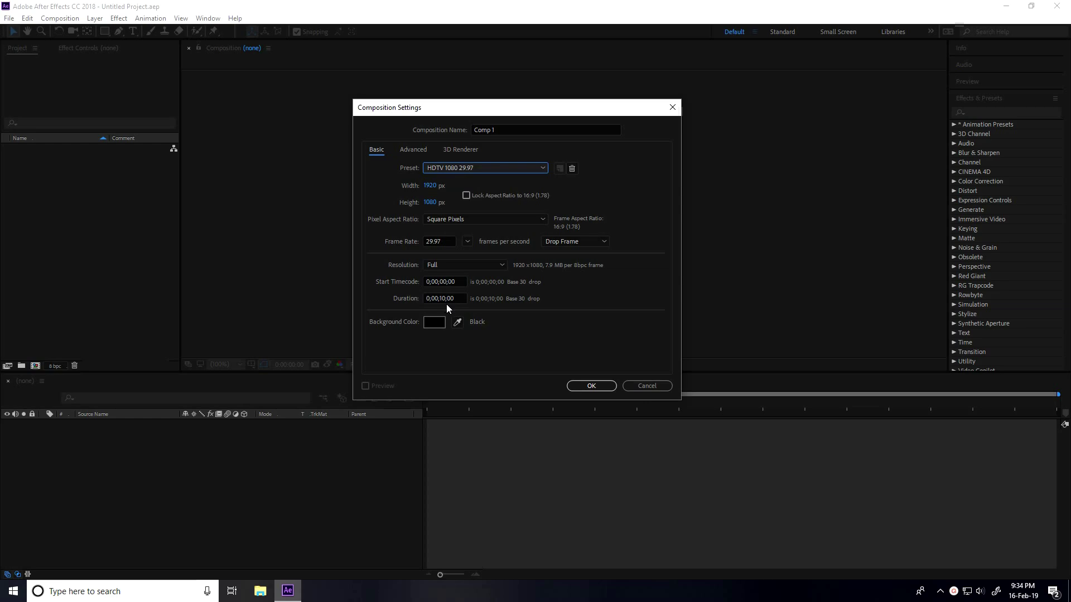
pyautogui.click(591, 385)
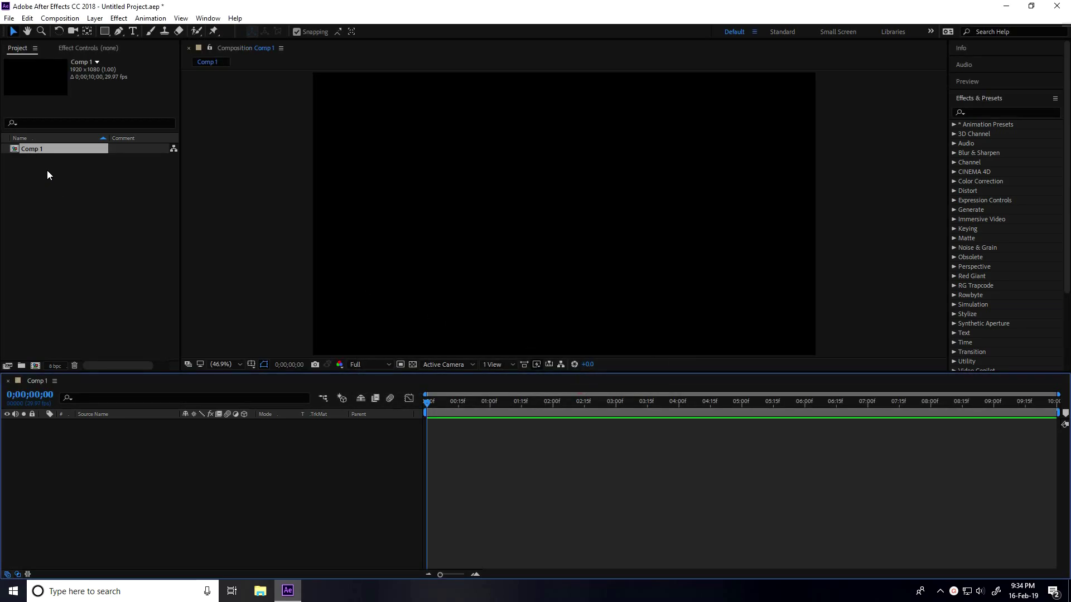
# - Import the Insta logo image file into the project
pyautogui.rightClick(50, 198)
pyautogui.moveTo(151, 255)
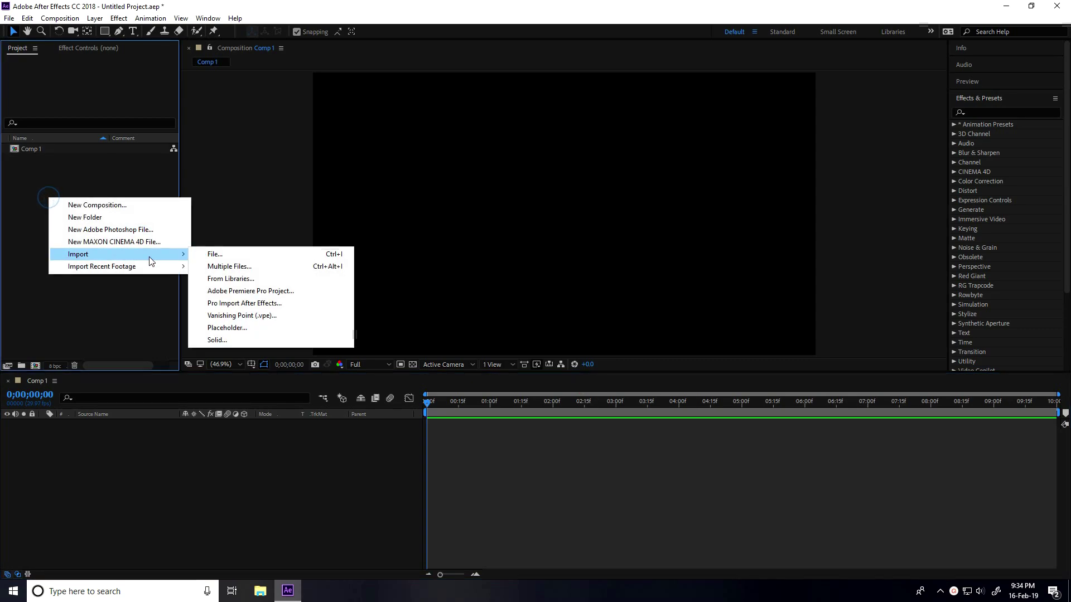
pyautogui.click(252, 258)
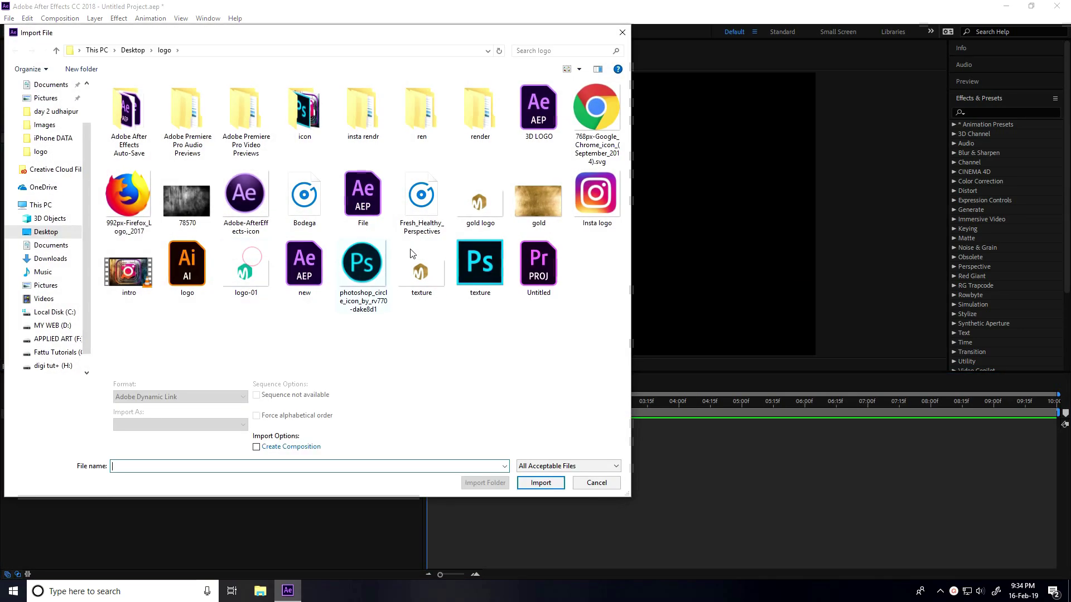
pyautogui.click(590, 205)
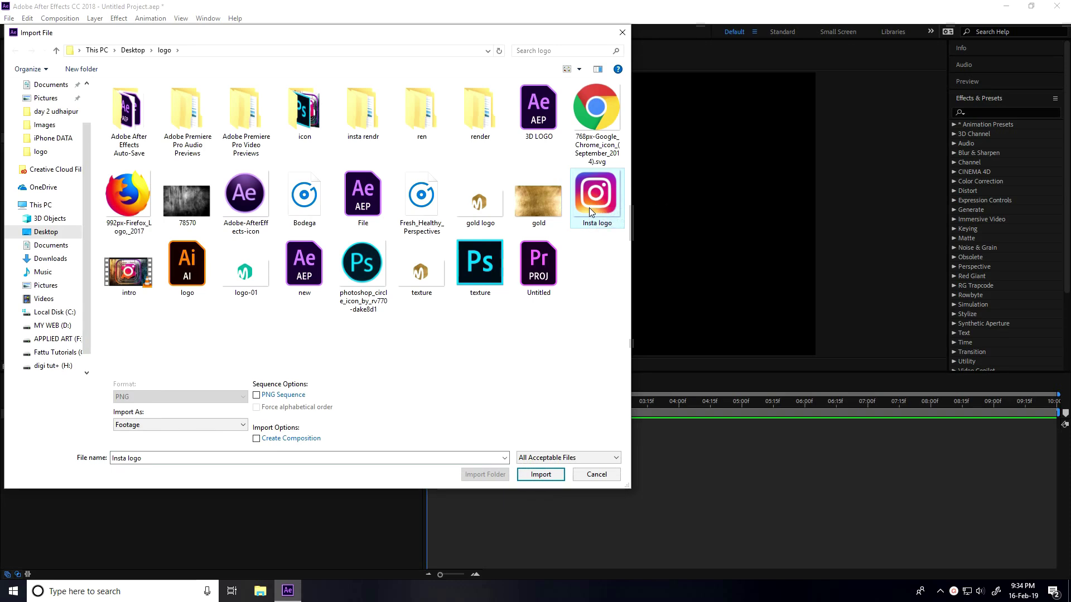
# - Add Insta logo.png to Comp 1 and pre-compose it as LOGO, moving all attributes
pyautogui.click(540, 475)
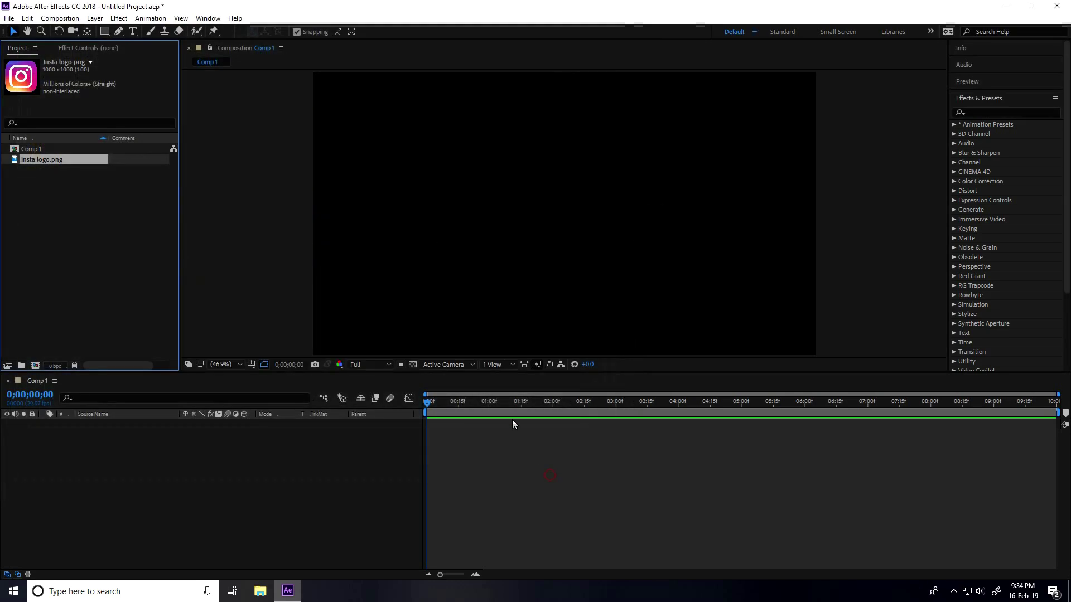
pyautogui.moveTo(34, 158); pyautogui.dragTo(139, 498)
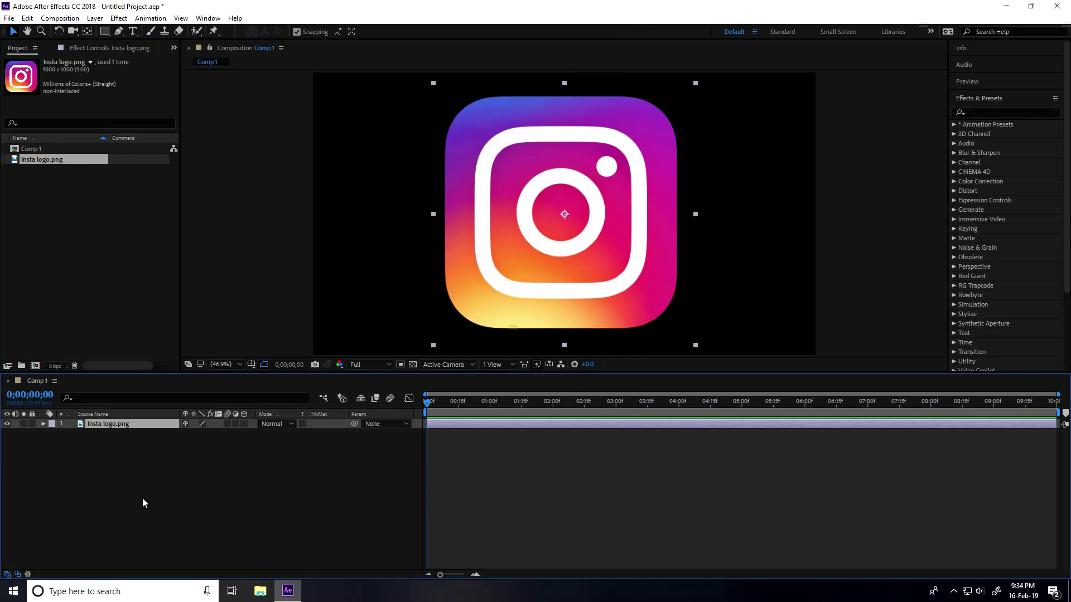
pyautogui.rightClick(100, 425)
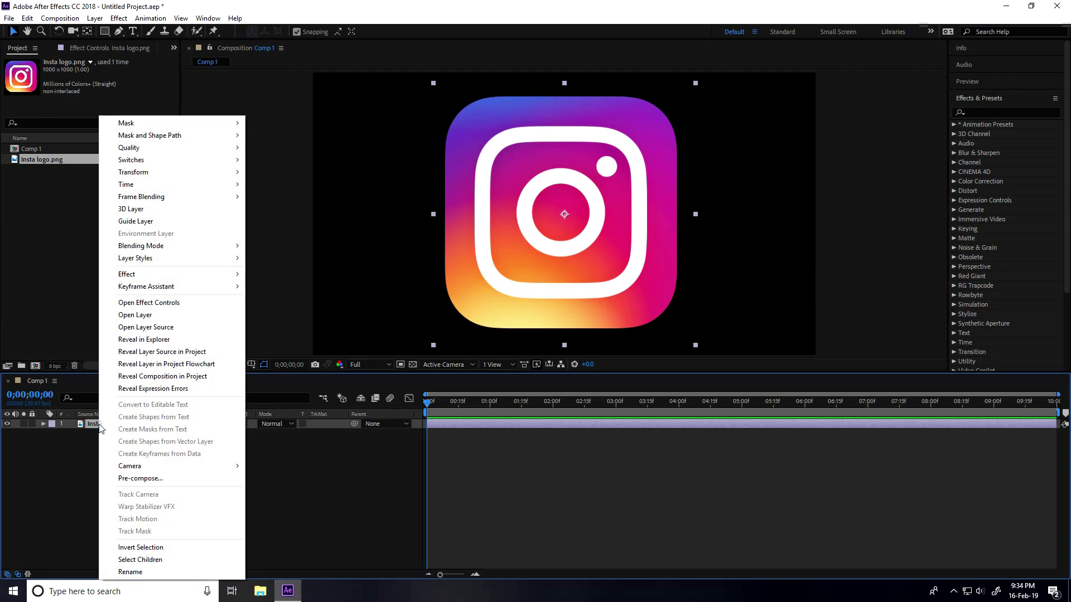
pyautogui.click(139, 483)
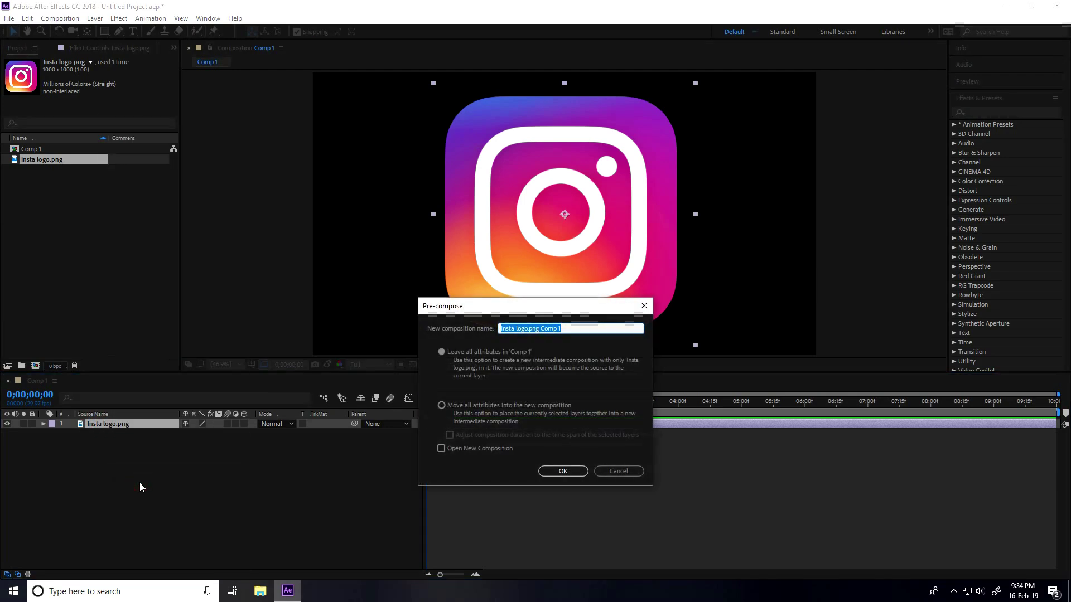
pyautogui.write('LOGO')
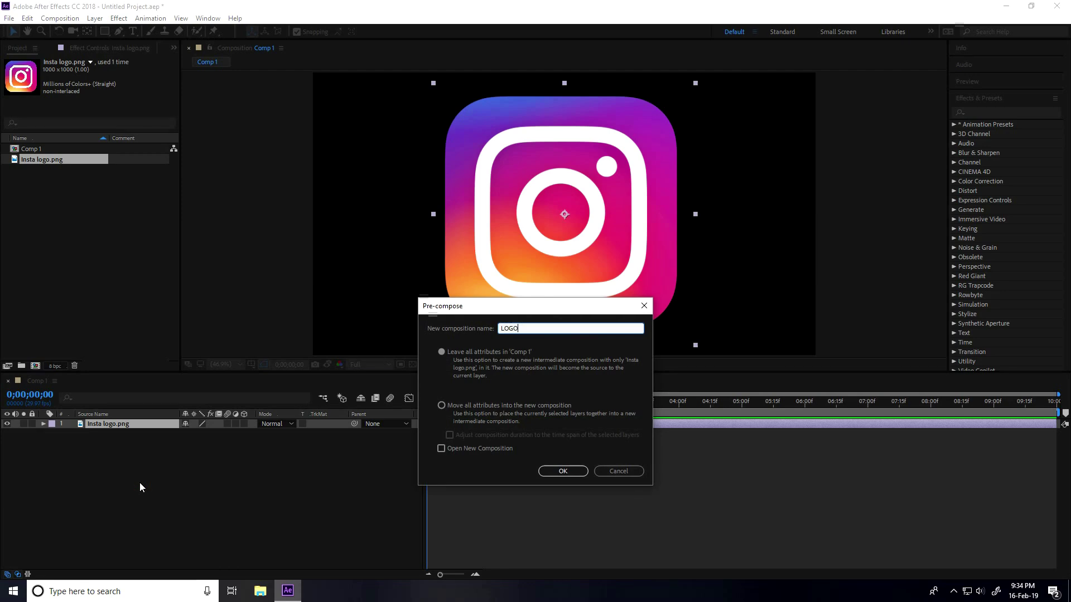
pyautogui.click(450, 406)
pyautogui.click(567, 472)
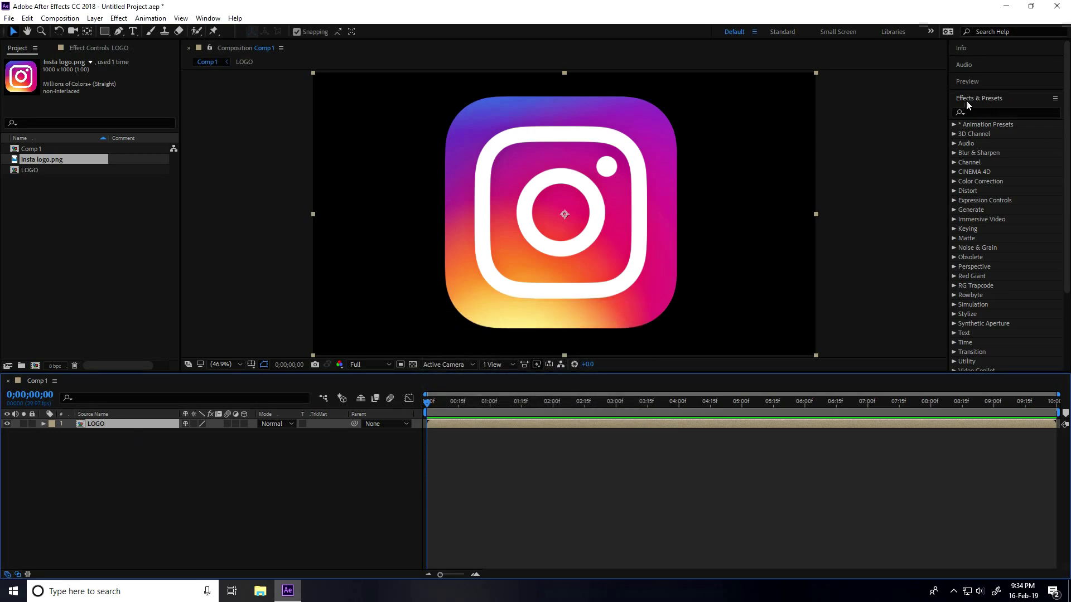
# - Apply the Vegas effect to the LOGO layer
pyautogui.click(996, 112)
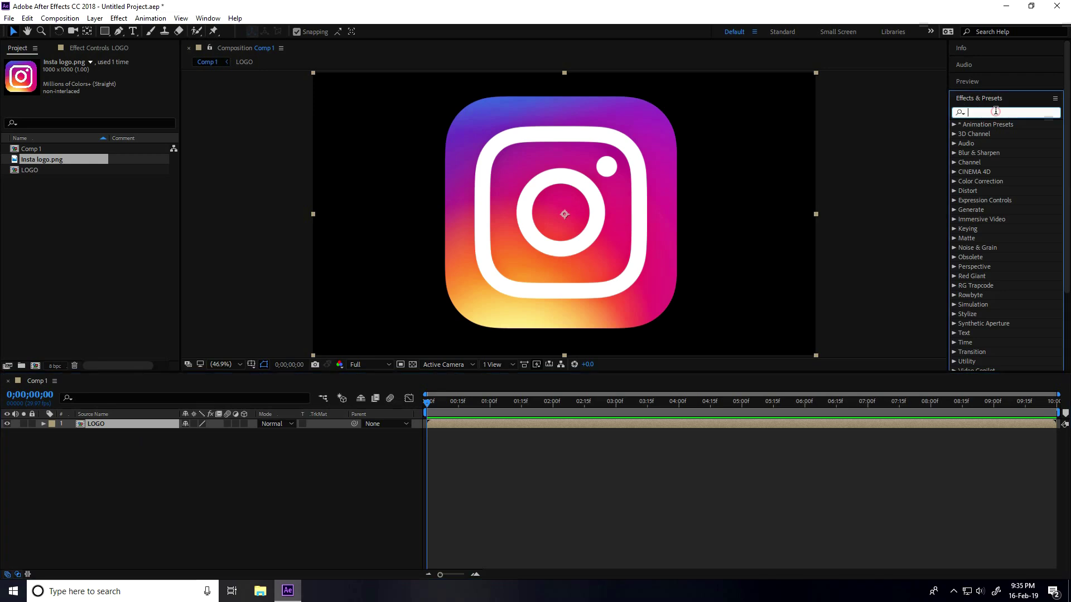
pyautogui.write('vegas')
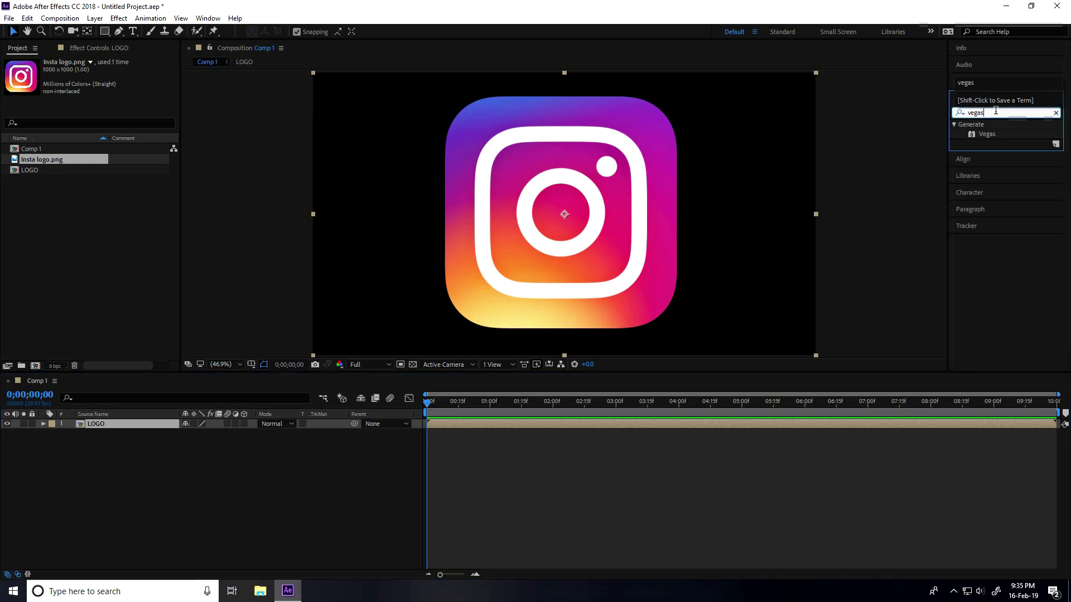
pyautogui.click(987, 136)
pyautogui.moveTo(988, 137)
pyautogui.mouseDown()
pyautogui.moveTo(143, 478)
pyautogui.moveTo(117, 428)
pyautogui.mouseUp()
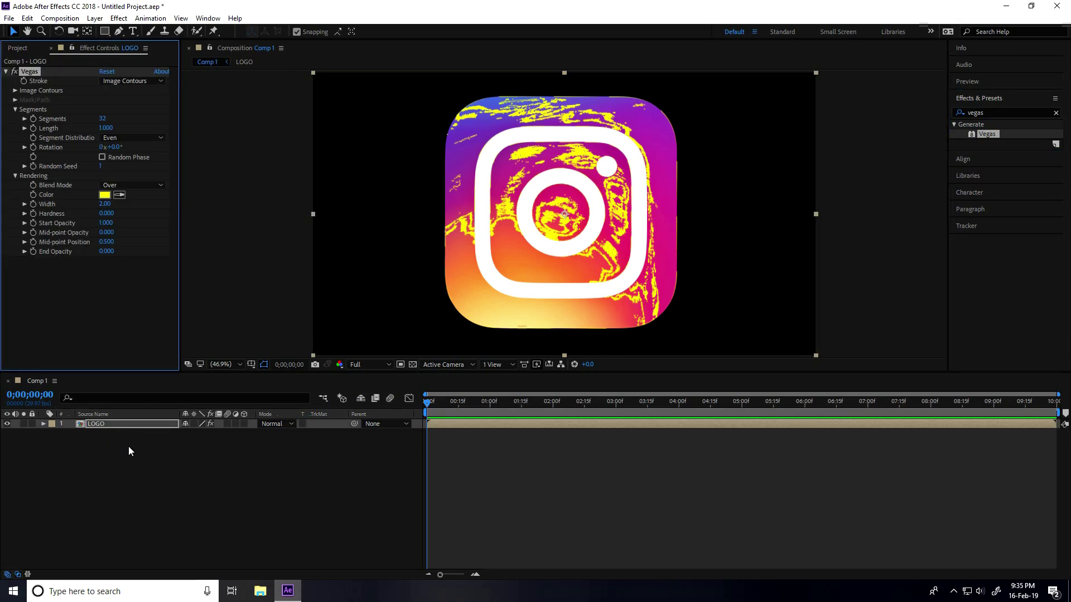
# - Set Vegas to trace the Alpha channel with 1 segment
pyautogui.click(15, 90)
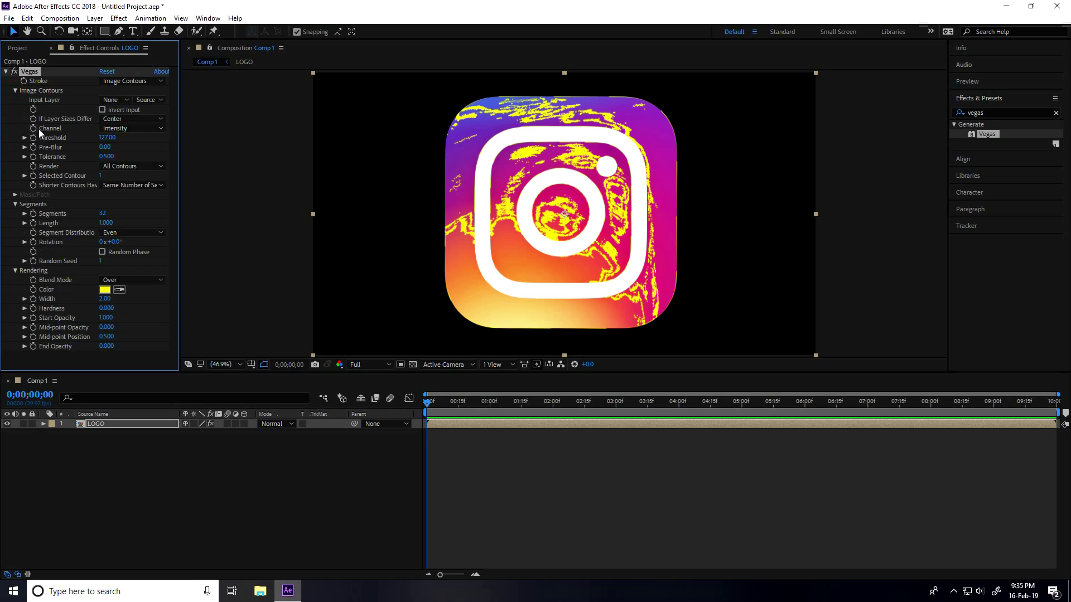
pyautogui.click(142, 129)
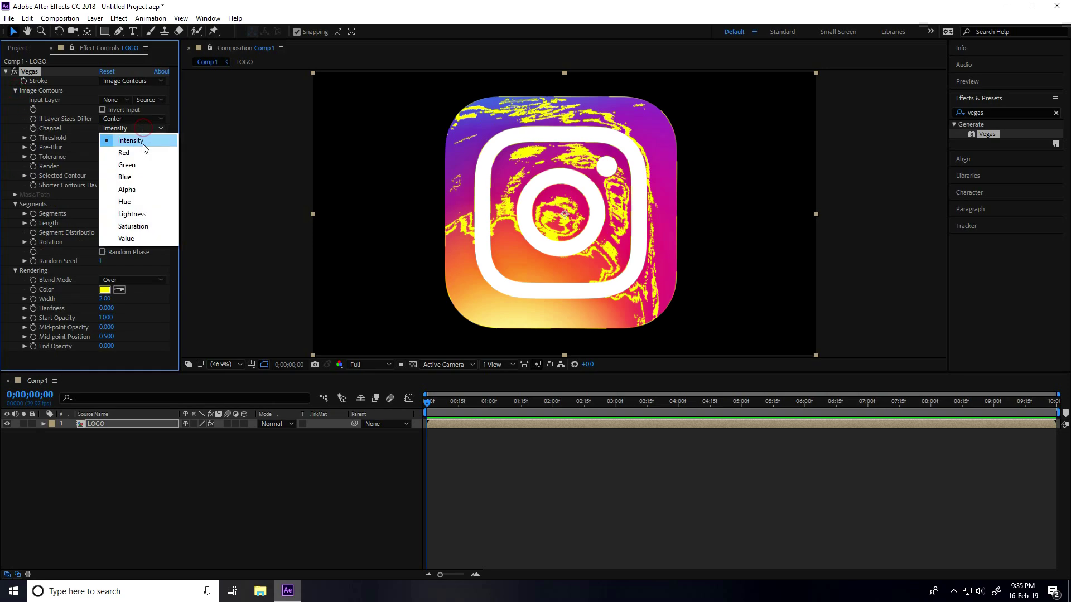
pyautogui.click(134, 190)
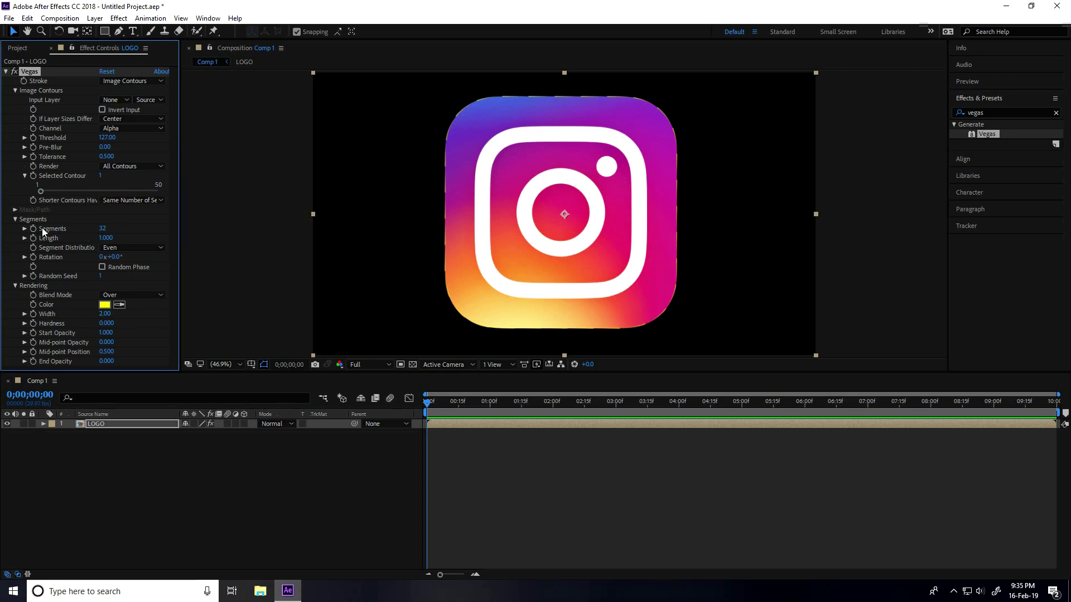
pyautogui.click(104, 228)
pyautogui.write('1')
pyautogui.press('Return')
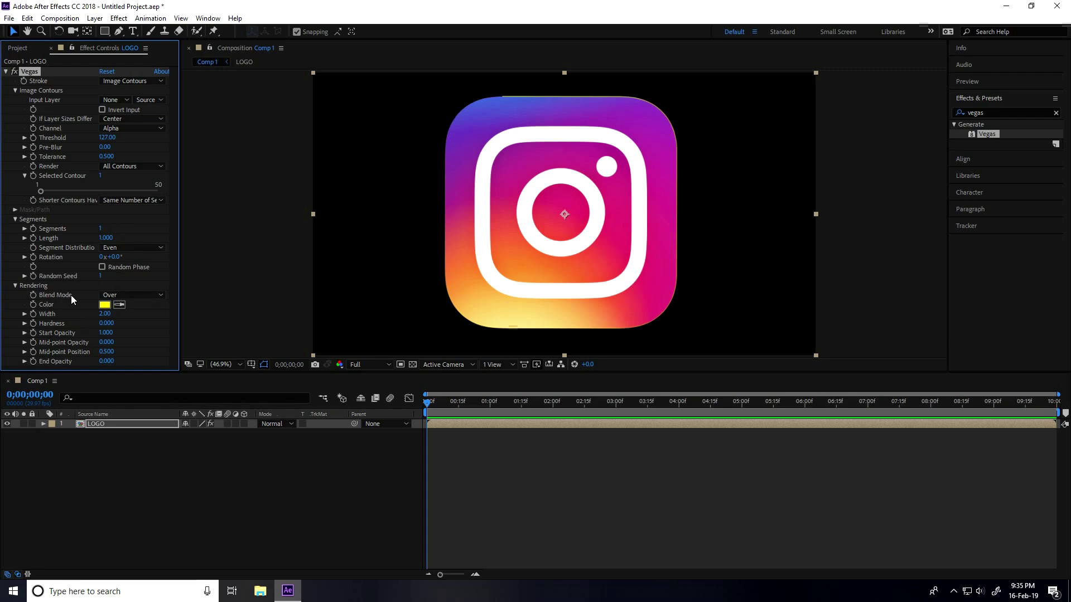
# - Set the Vegas blend mode to Transparent and the stroke colour to white
pyautogui.click(134, 295)
pyautogui.click(134, 306)
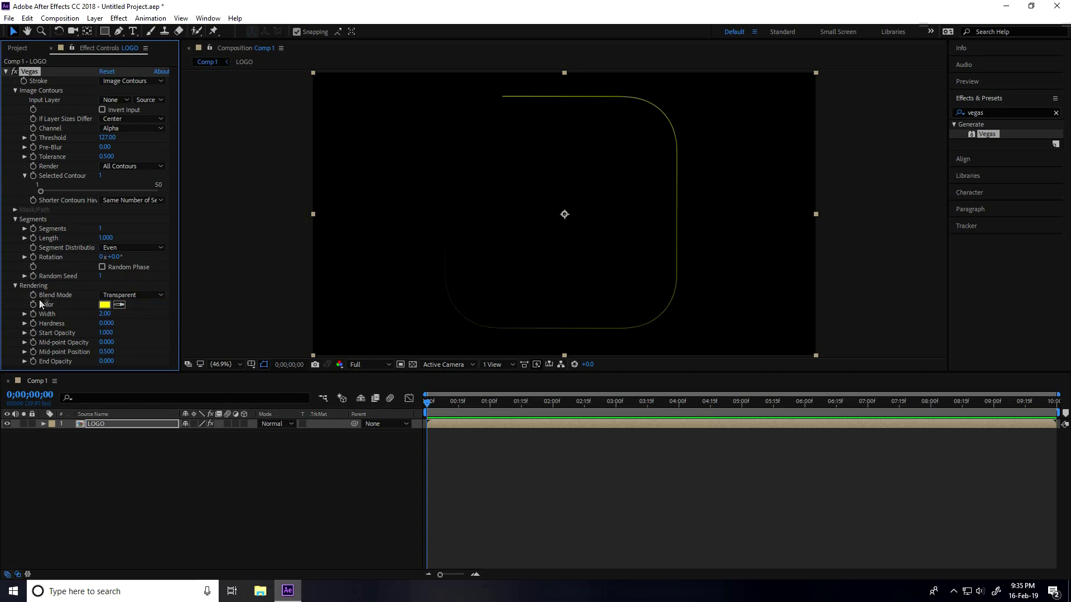
pyautogui.click(105, 305)
pyautogui.moveTo(162, 303)
pyautogui.mouseDown()
pyautogui.moveTo(115, 220)
pyautogui.moveTo(49, 159)
pyautogui.mouseUp()
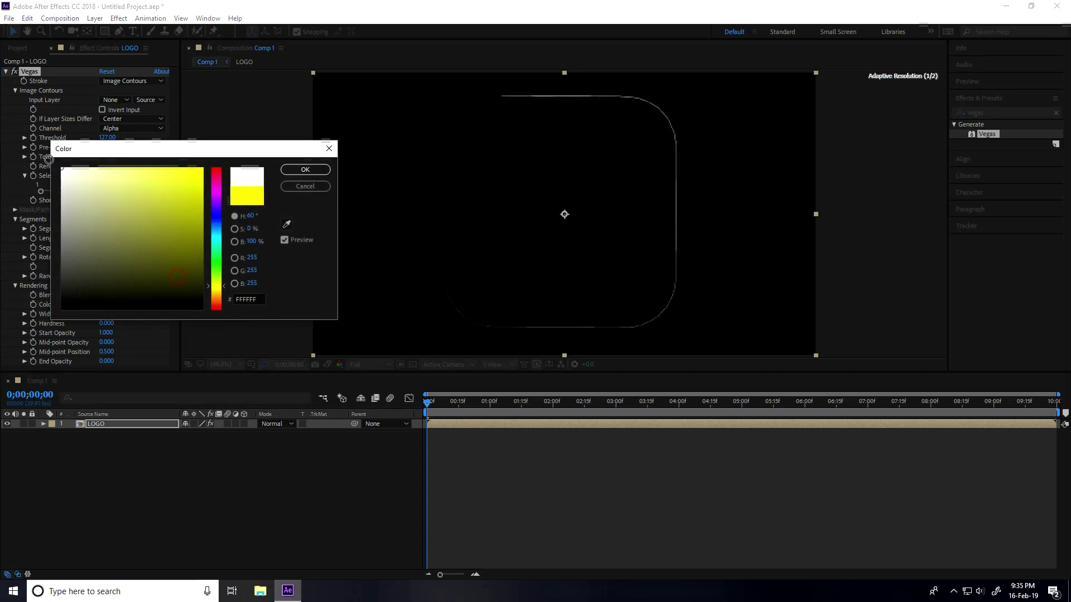
pyautogui.click(312, 169)
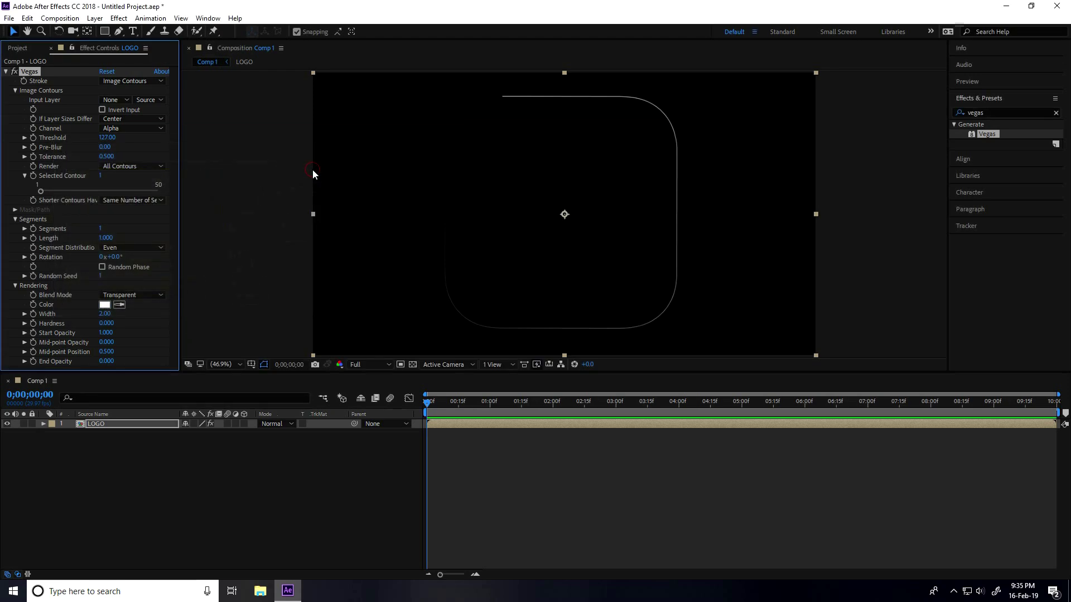
# - Enable Length keyframing and set Length to 0 at the start
pyautogui.click(33, 239)
pyautogui.click(104, 238)
pyautogui.write('0')
pyautogui.press('Return')
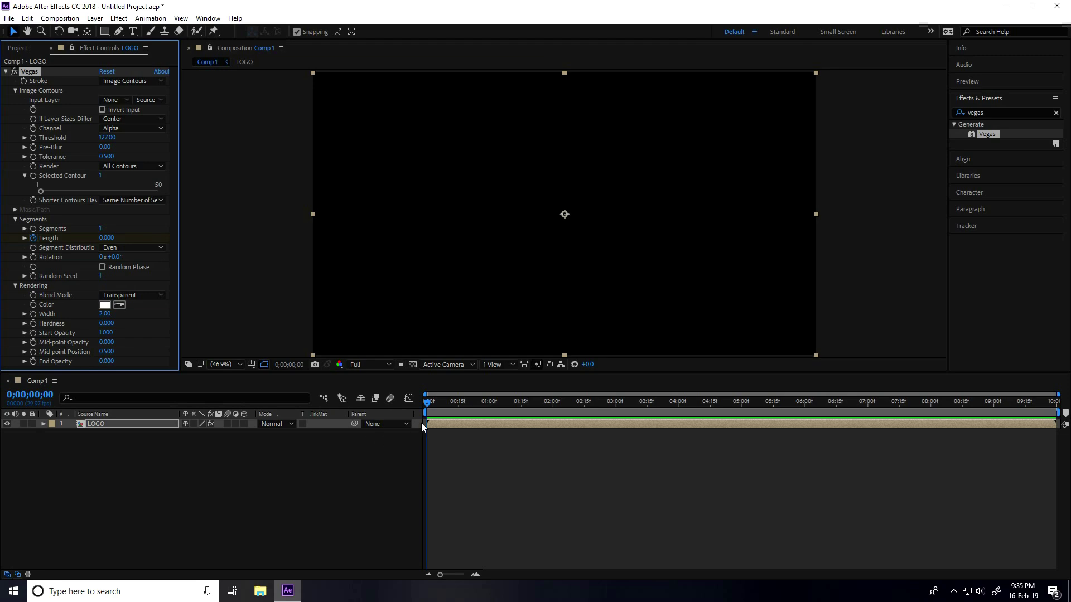
# - Set Length to 1 at three seconds and preview the stroke drawing on
pyautogui.moveTo(430, 407); pyautogui.dragTo(618, 424)
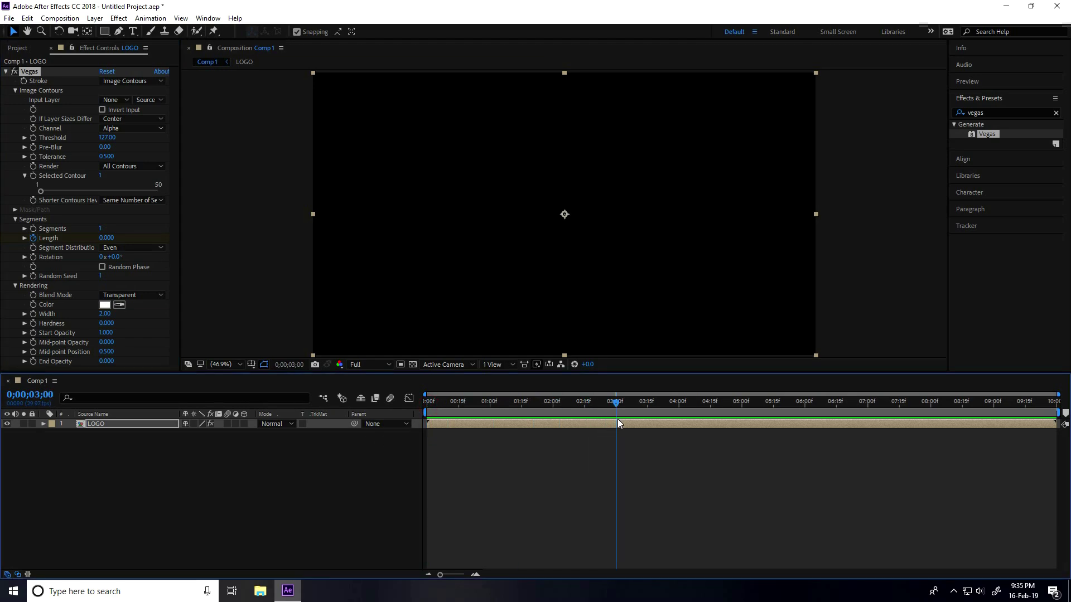
pyautogui.click(104, 238)
pyautogui.write('1')
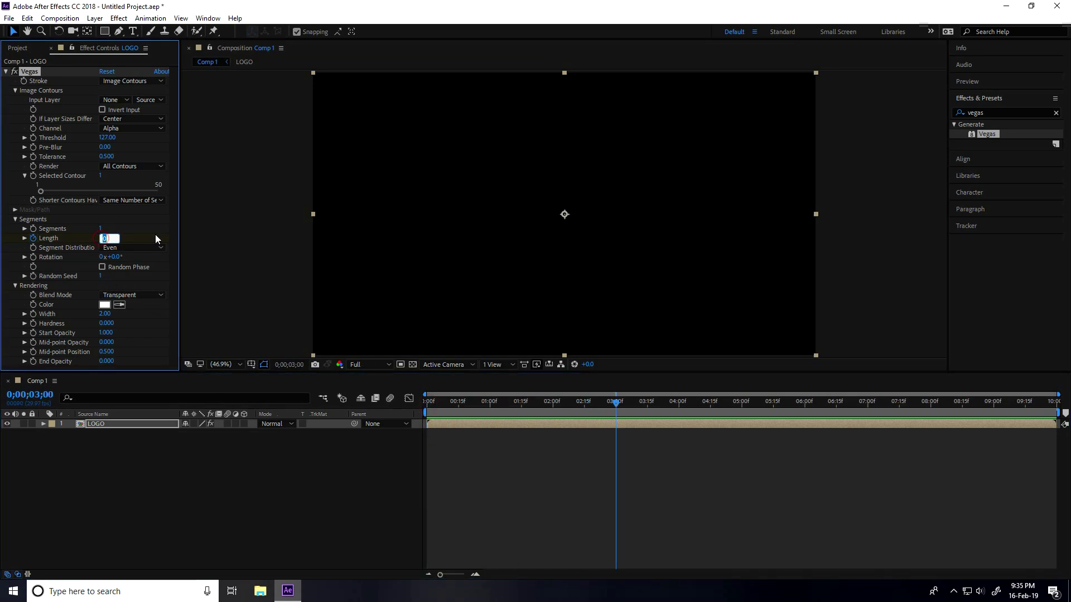
pyautogui.press('Return')
pyautogui.moveTo(613, 403); pyautogui.dragTo(415, 413)
pyautogui.press('space')
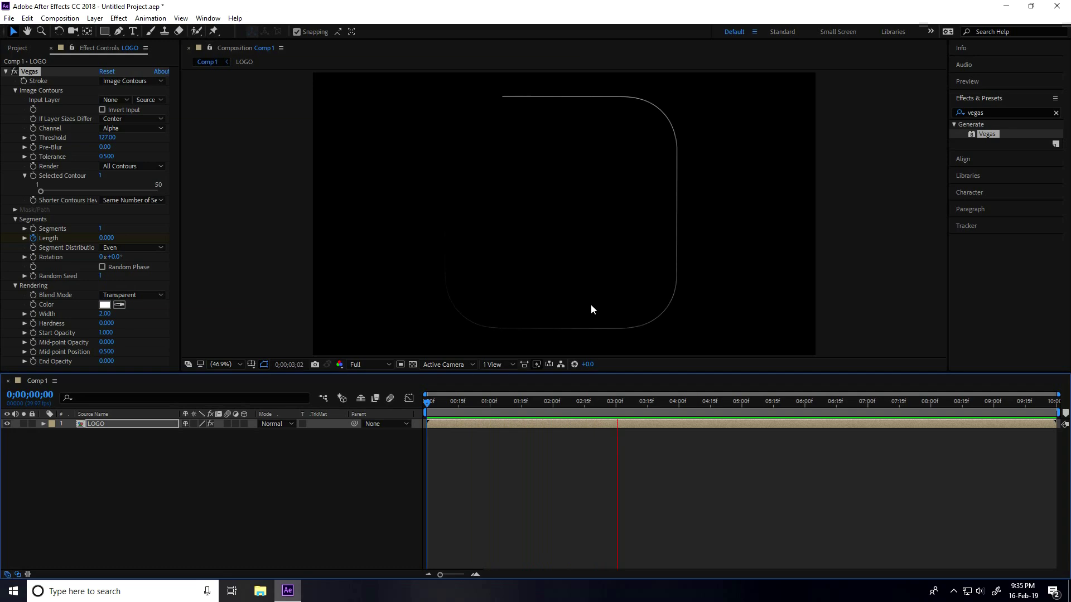
pyautogui.press('space')
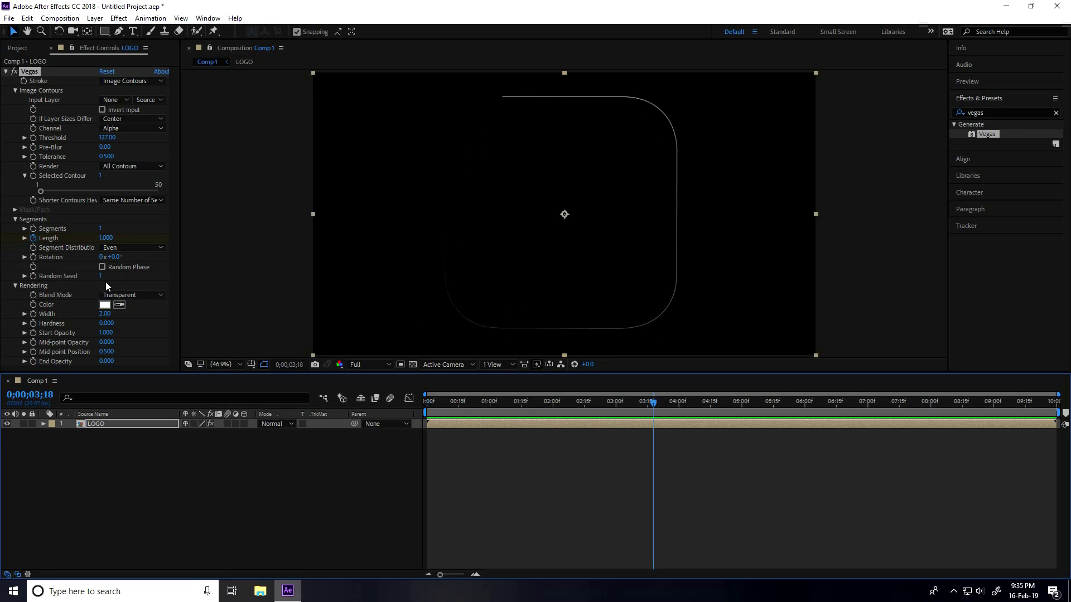
# - Set the Vegas stroke rotation to 180° and width to 40, then preview from the start
pyautogui.click(118, 258)
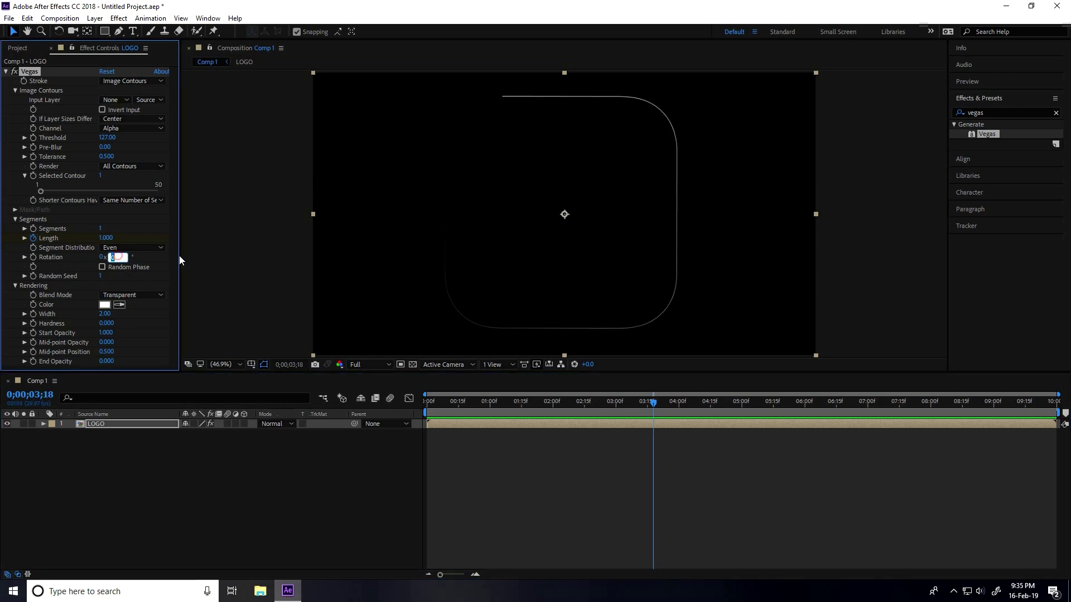
pyautogui.write('180')
pyautogui.press('Return')
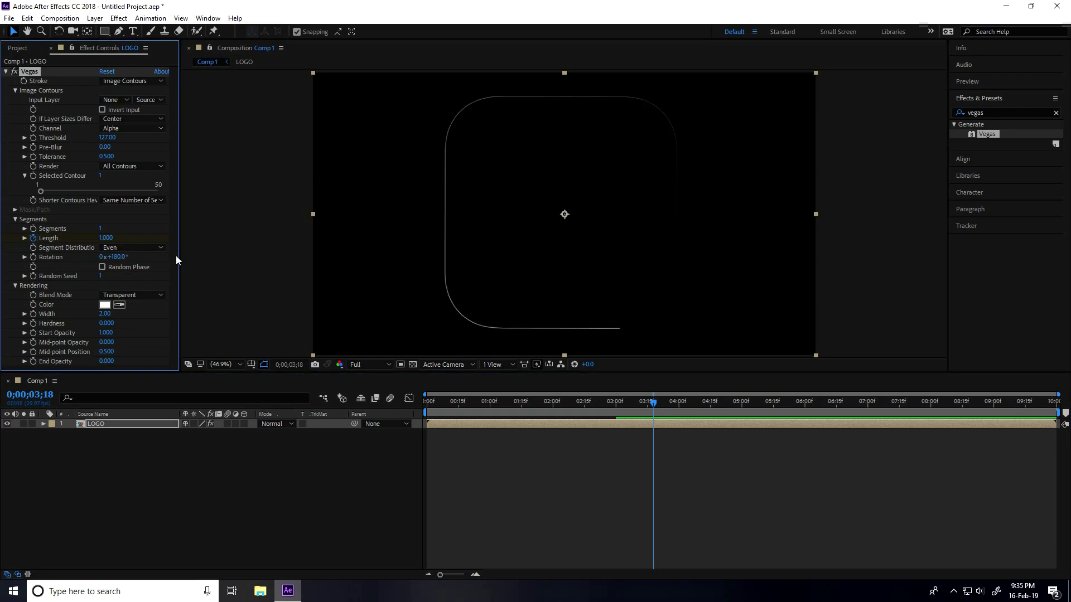
pyautogui.click(105, 313)
pyautogui.write('40')
pyautogui.press('Return')
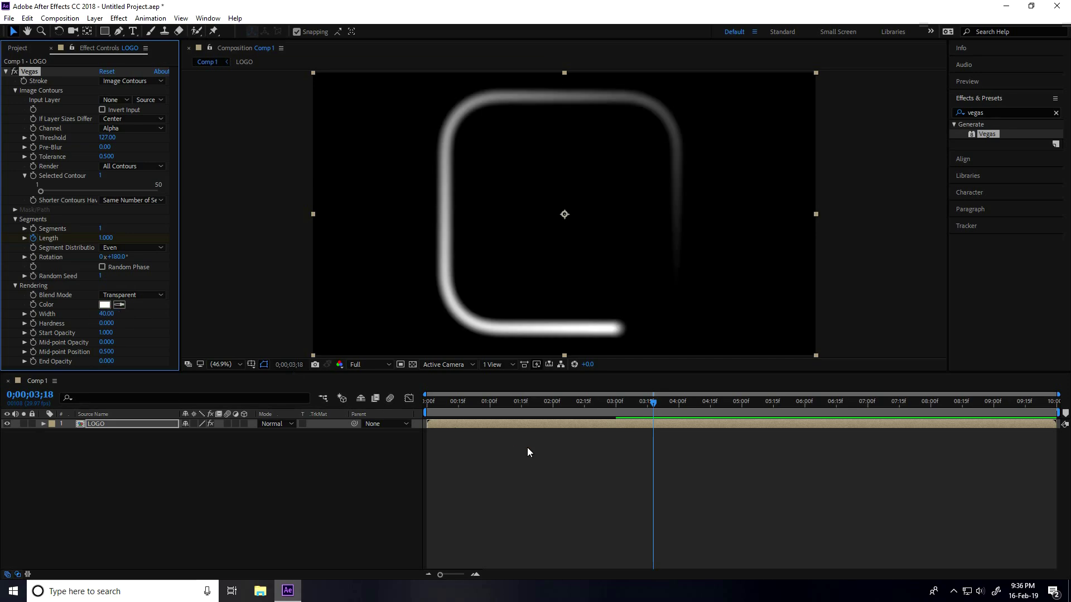
pyautogui.press('Home')
pyautogui.press('space')
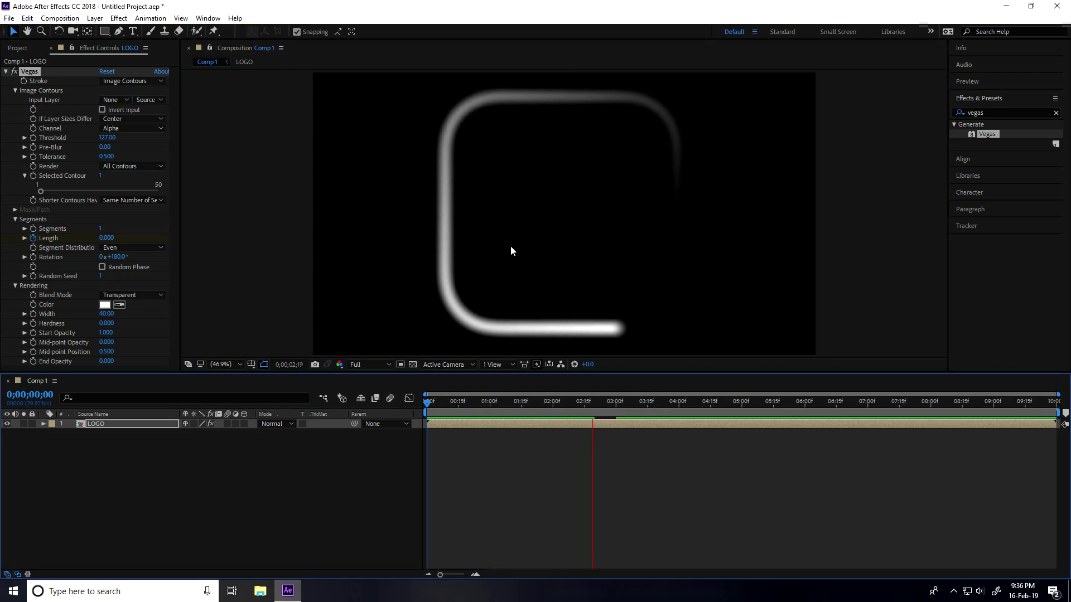
# - Set Hardness to 1, Mid-point Opacity to 1 and Mid-point Position to 0.999
pyautogui.click(106, 324)
pyautogui.write('1')
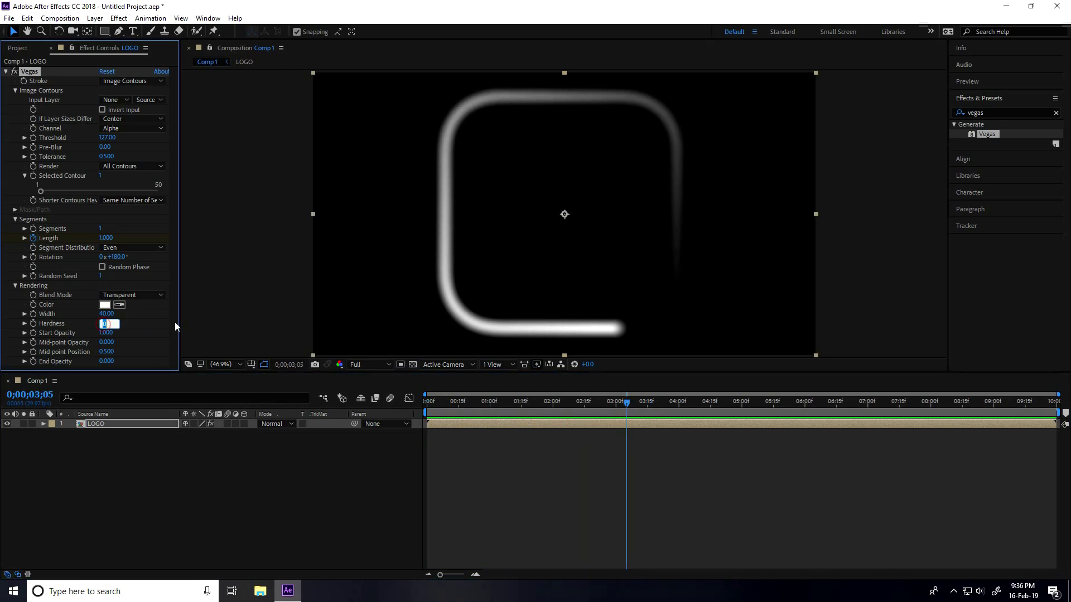
pyautogui.press('Return')
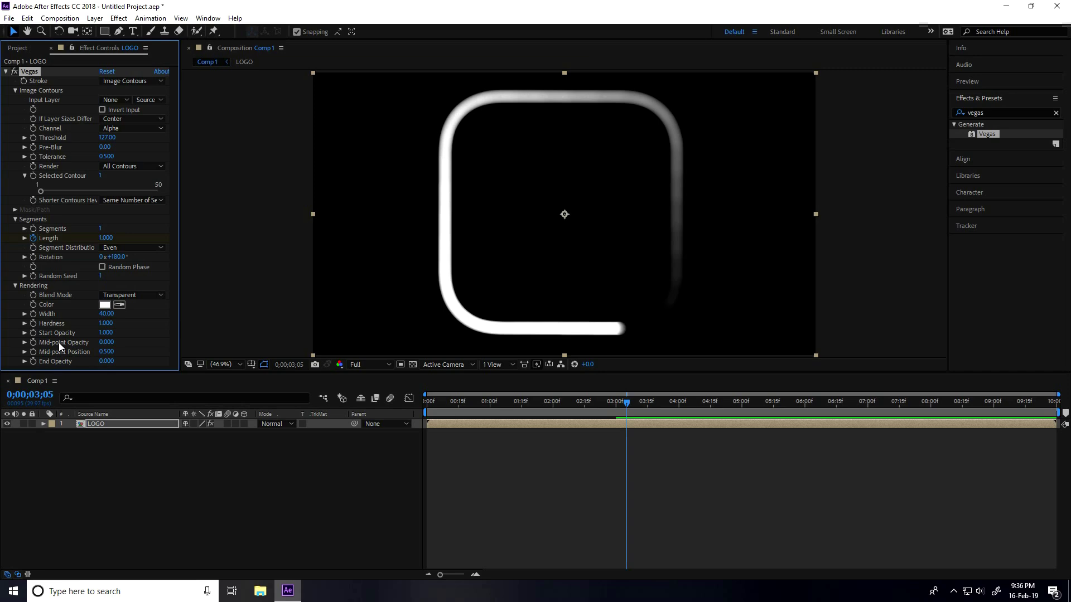
pyautogui.click(104, 342)
pyautogui.write('1')
pyautogui.press('Return')
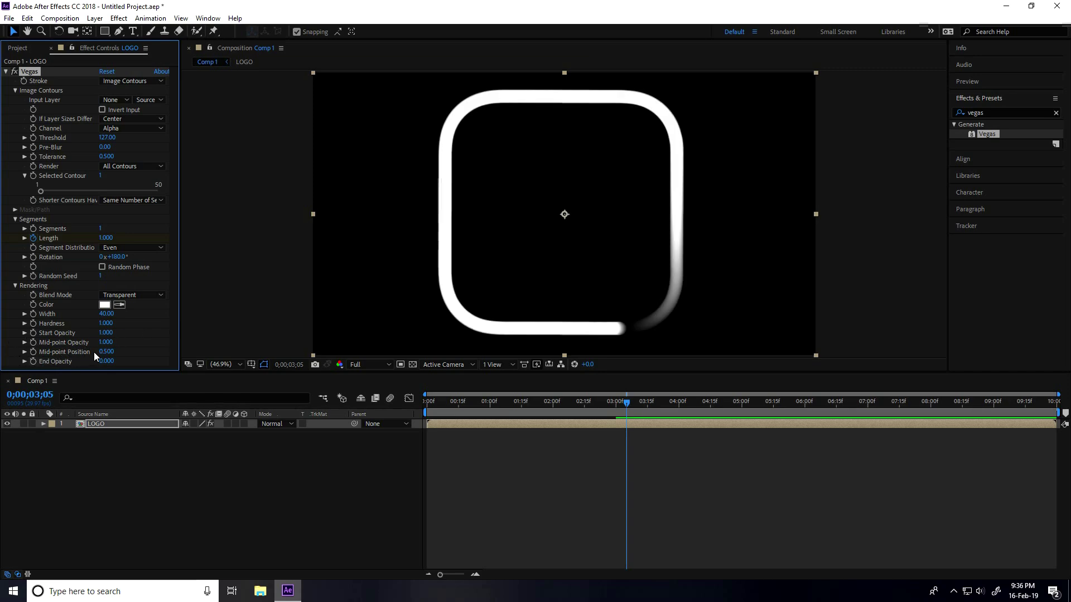
pyautogui.click(105, 351)
pyautogui.write('1')
pyautogui.press('Return')
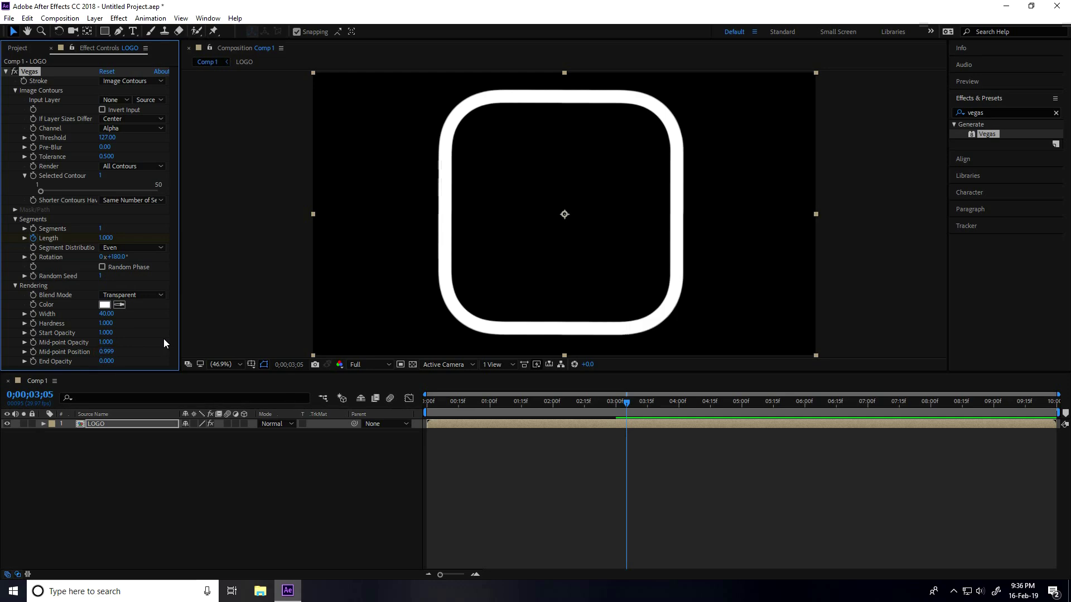
# - Preview the white outline drawing on, then select the LOGO layer and open Edit
pyautogui.click(430, 402)
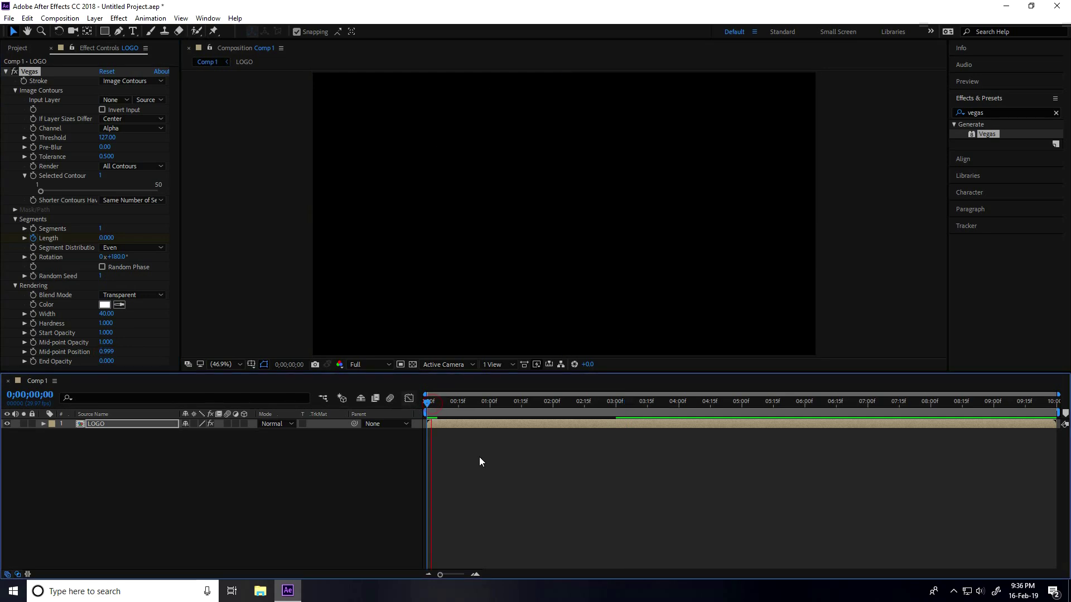
pyautogui.press('space')
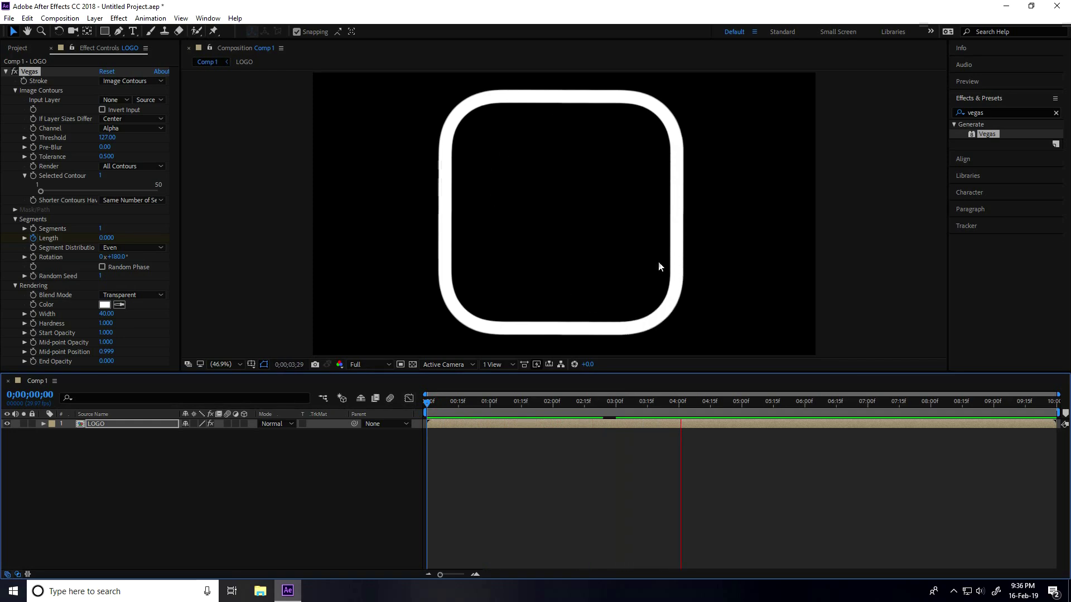
pyautogui.press('space')
pyautogui.press('space')
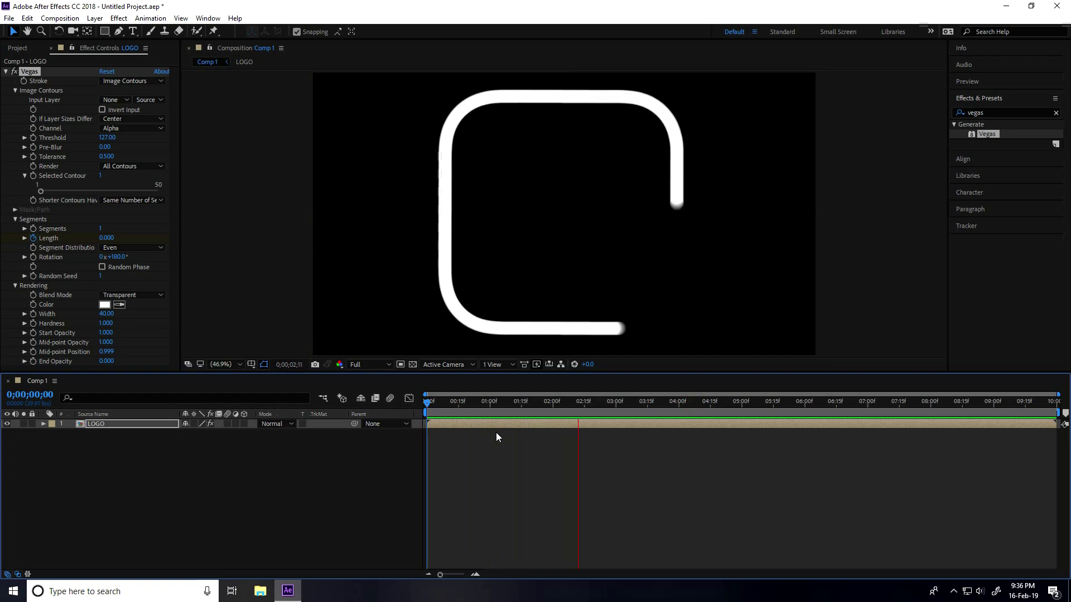
pyautogui.press('space')
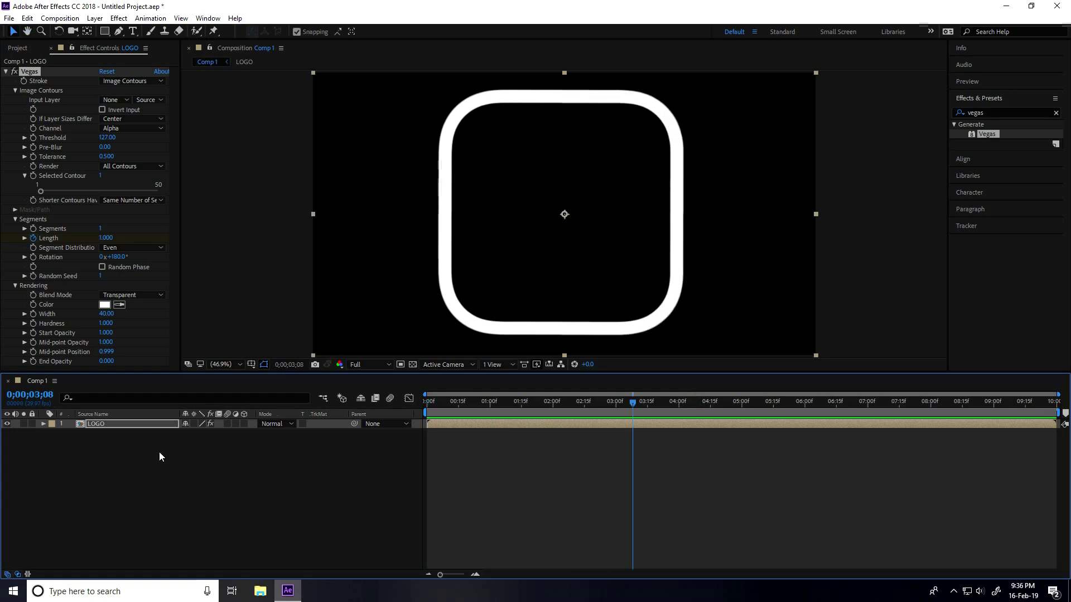
pyautogui.click(96, 424)
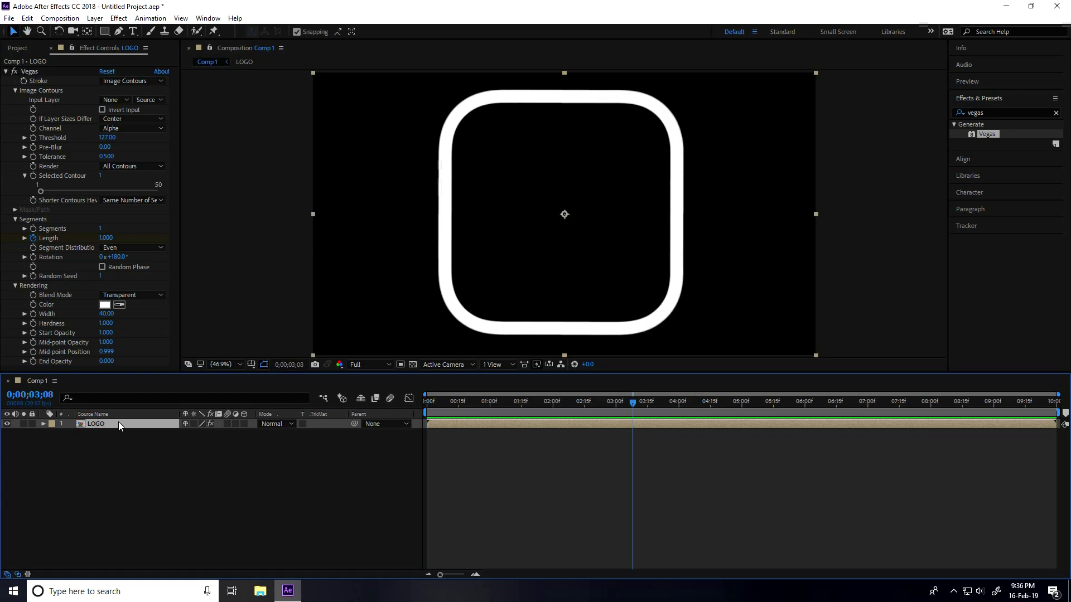
pyautogui.click(26, 18)
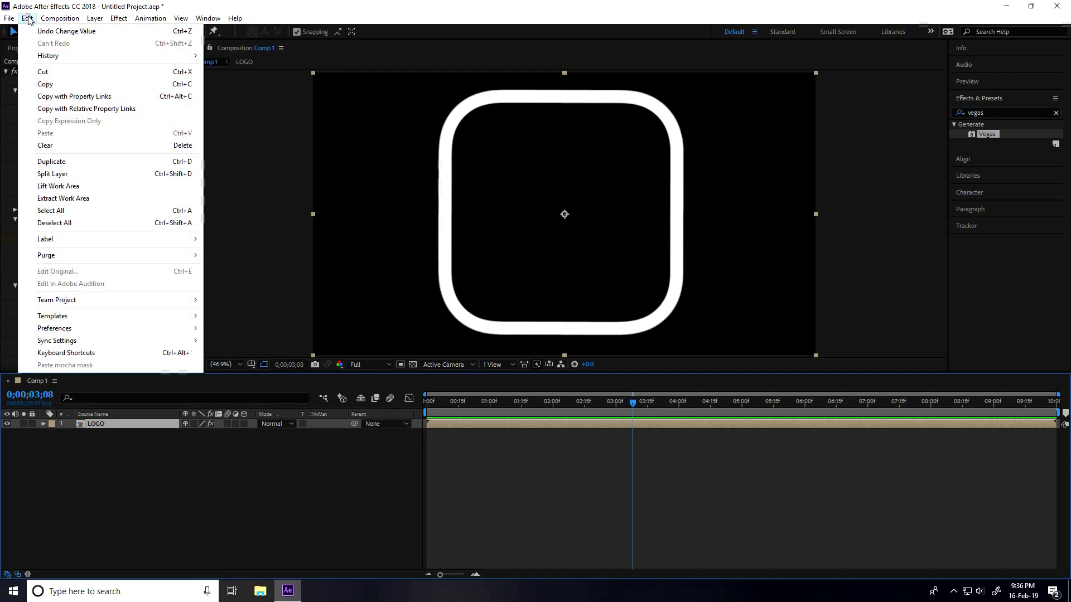
# - Duplicate LOGO, delay the copy to start at 00;15, apply Tint, and preview
pyautogui.click(46, 163)
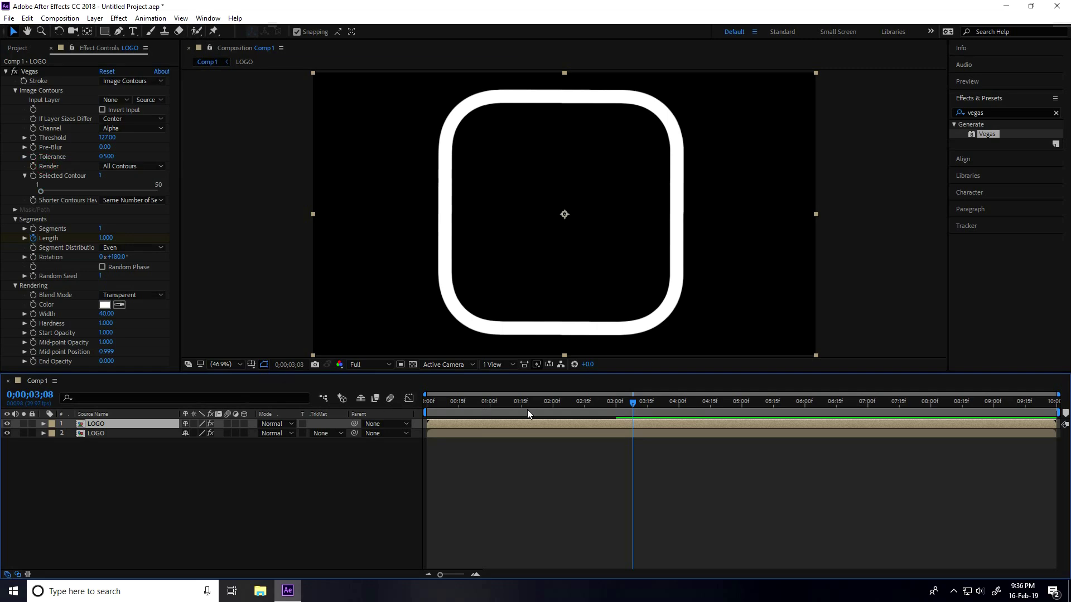
pyautogui.moveTo(634, 404)
pyautogui.mouseDown()
pyautogui.moveTo(458, 409)
pyautogui.moveTo(454, 426)
pyautogui.moveTo(466, 426)
pyautogui.mouseUp()
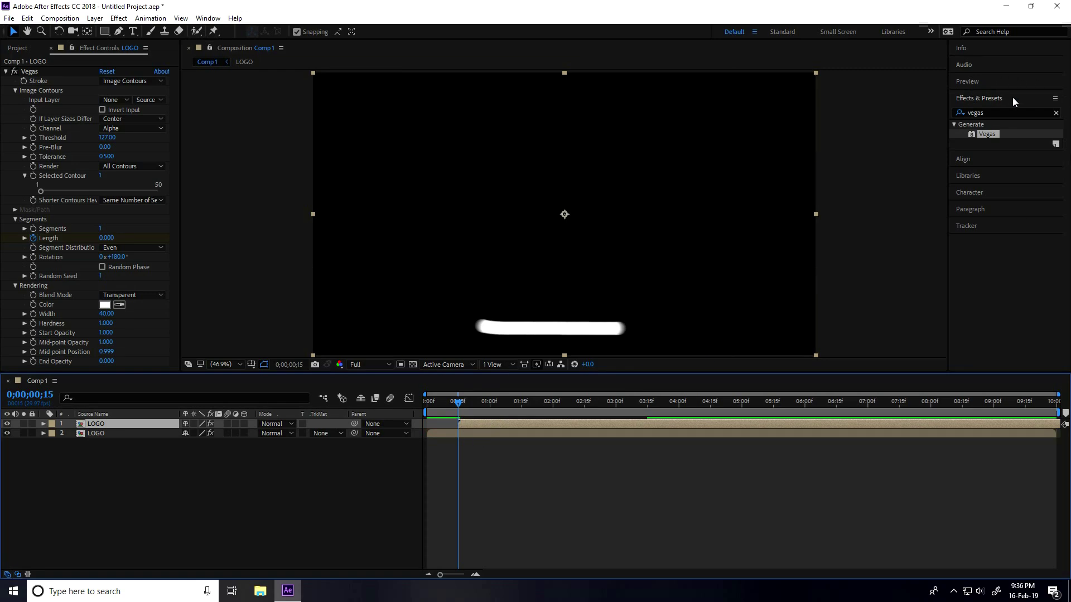
pyautogui.moveTo(999, 113); pyautogui.dragTo(952, 125)
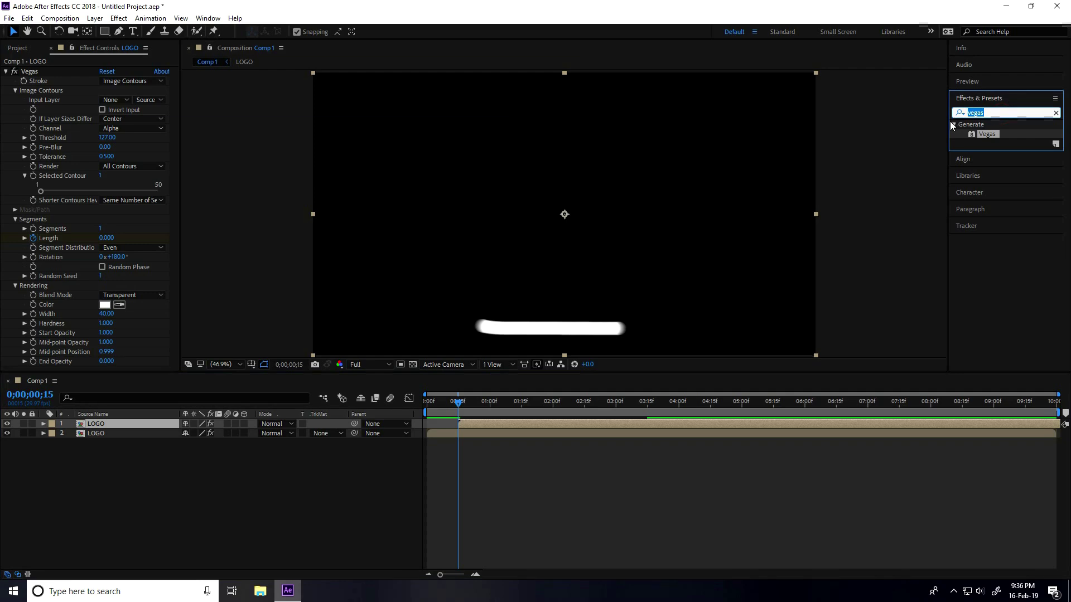
pyautogui.write('tint')
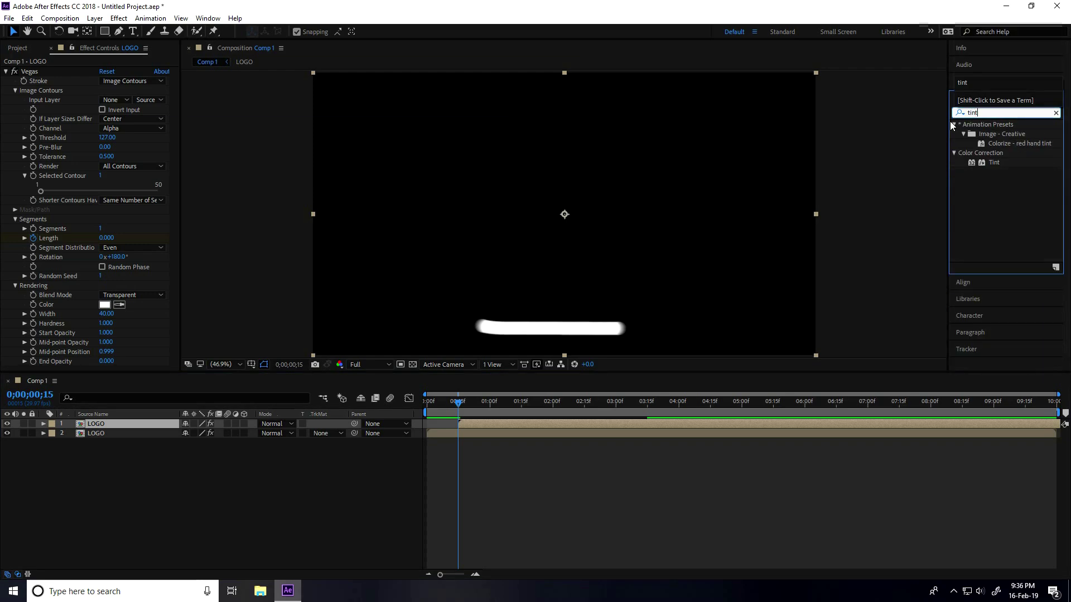
pyautogui.moveTo(993, 162); pyautogui.dragTo(76, 69)
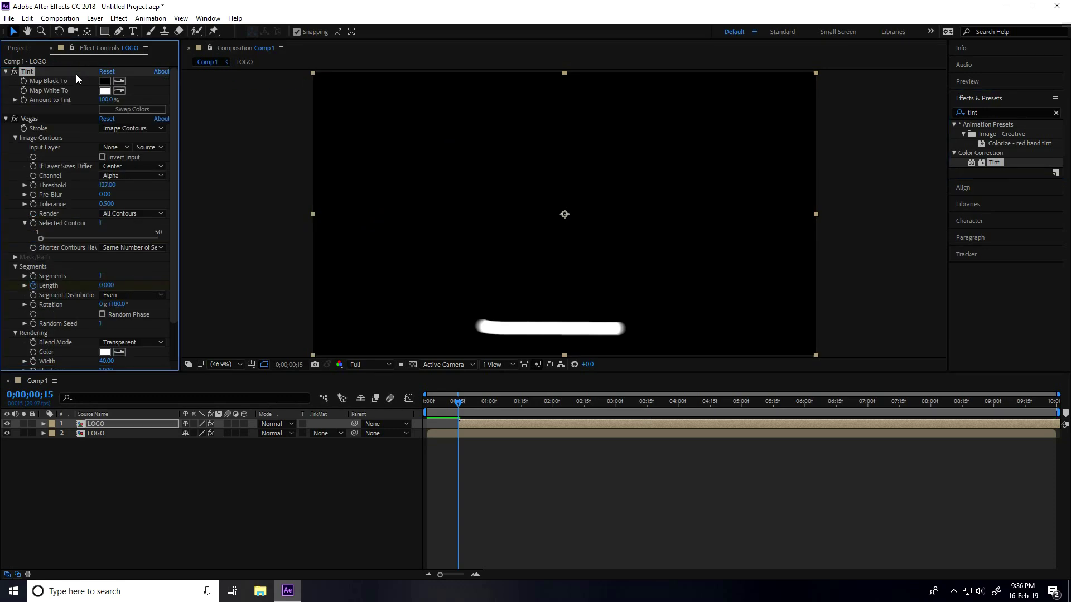
pyautogui.click(498, 488)
pyautogui.press('space')
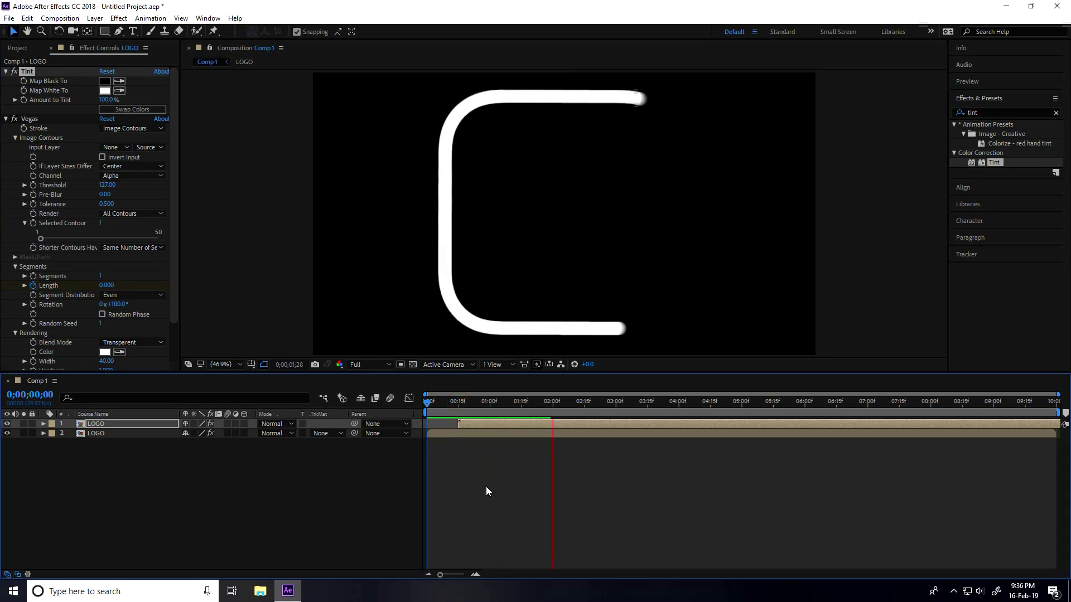
# - Switch the copy's Vegas channel to Value with a threshold of 230
pyautogui.press('space')
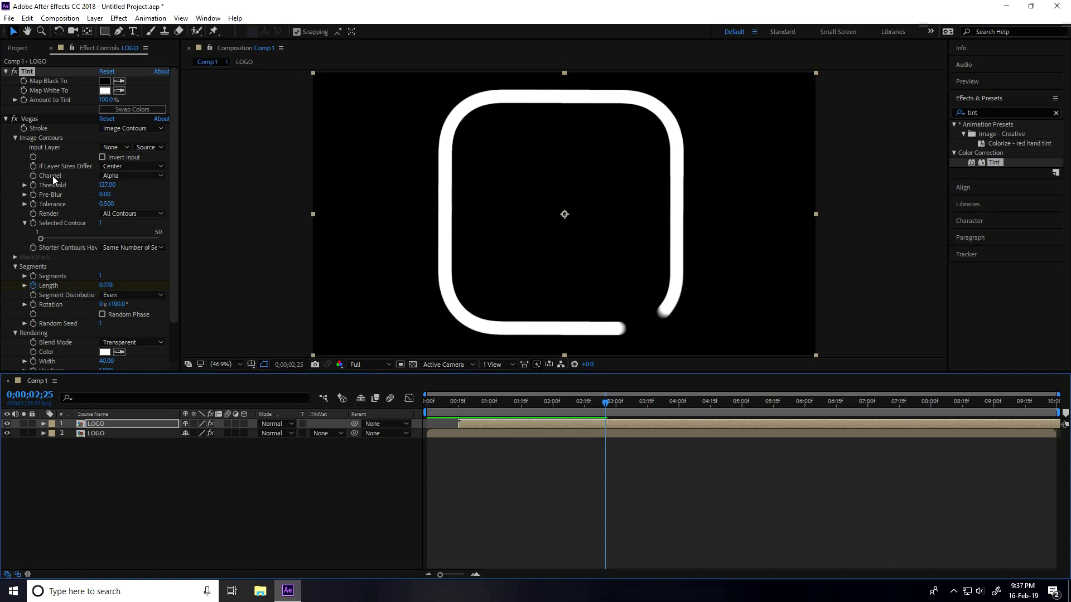
pyautogui.click(150, 176)
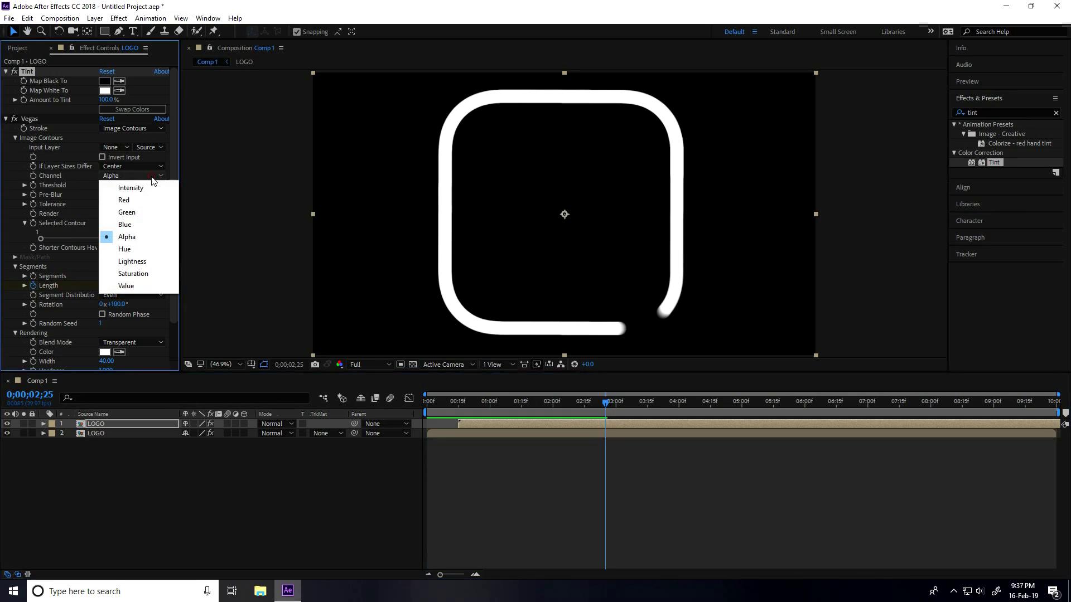
pyautogui.click(139, 287)
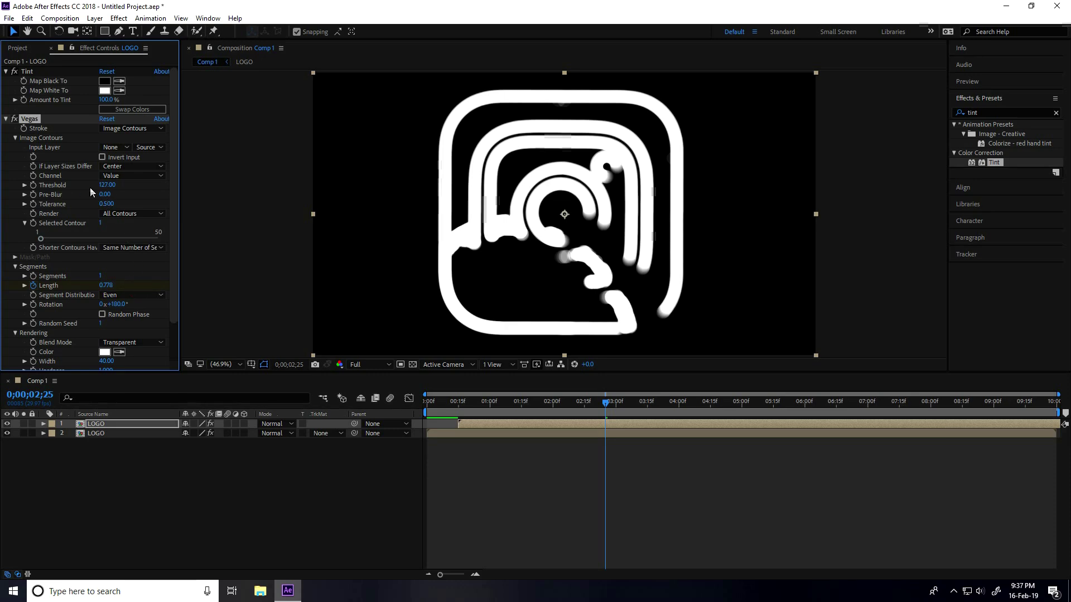
pyautogui.click(107, 187)
pyautogui.write('230')
pyautogui.press('Return')
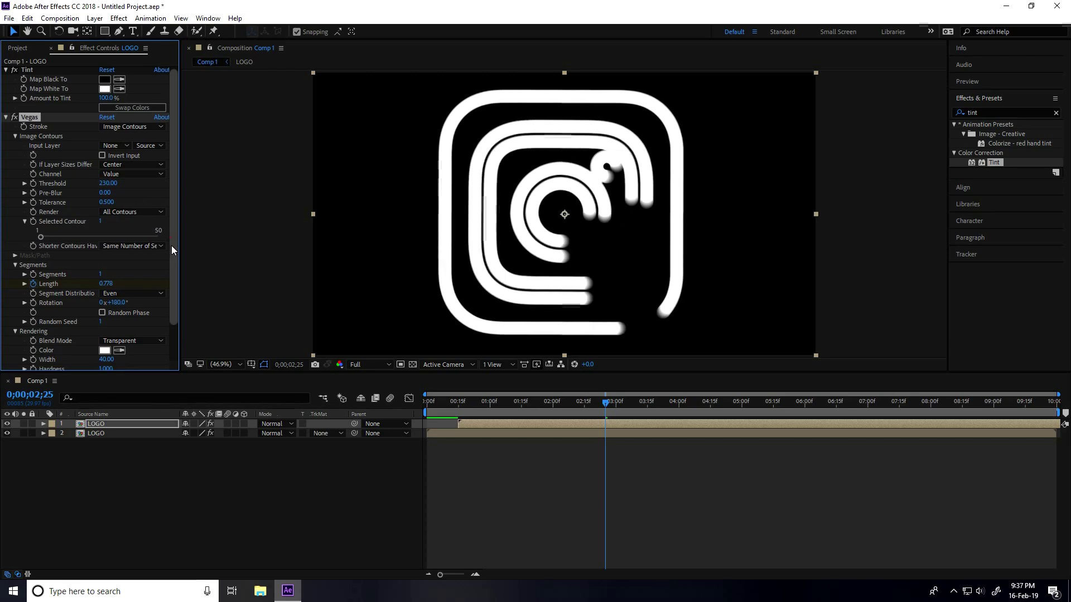
# - Set the copy's stroke rotation to 90° and width to 10
pyautogui.scroll(-2, 172, 246)
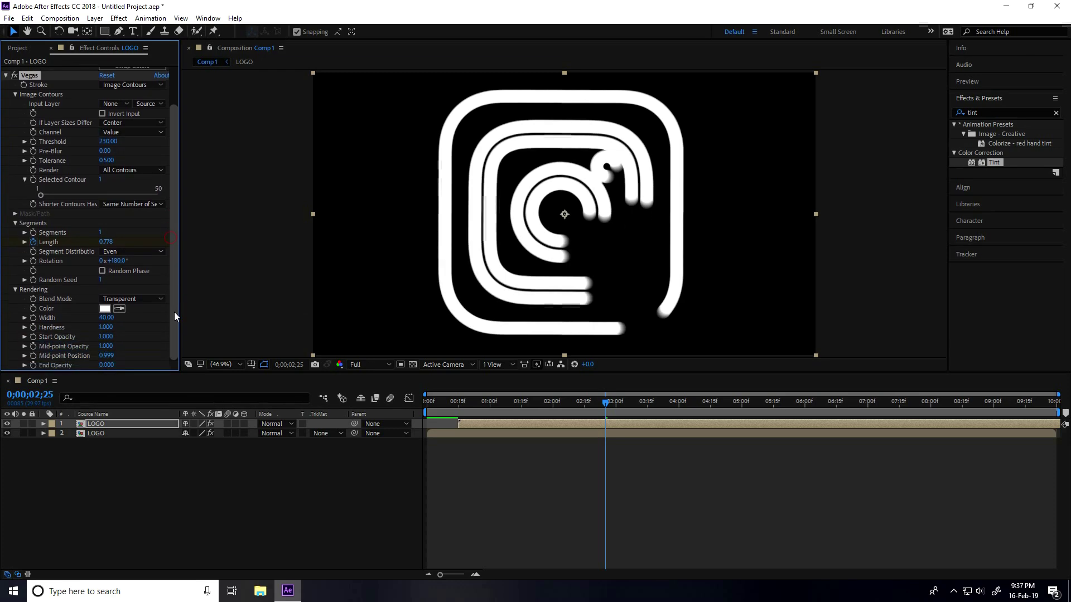
pyautogui.click(118, 261)
pyautogui.write('90')
pyautogui.press('Return')
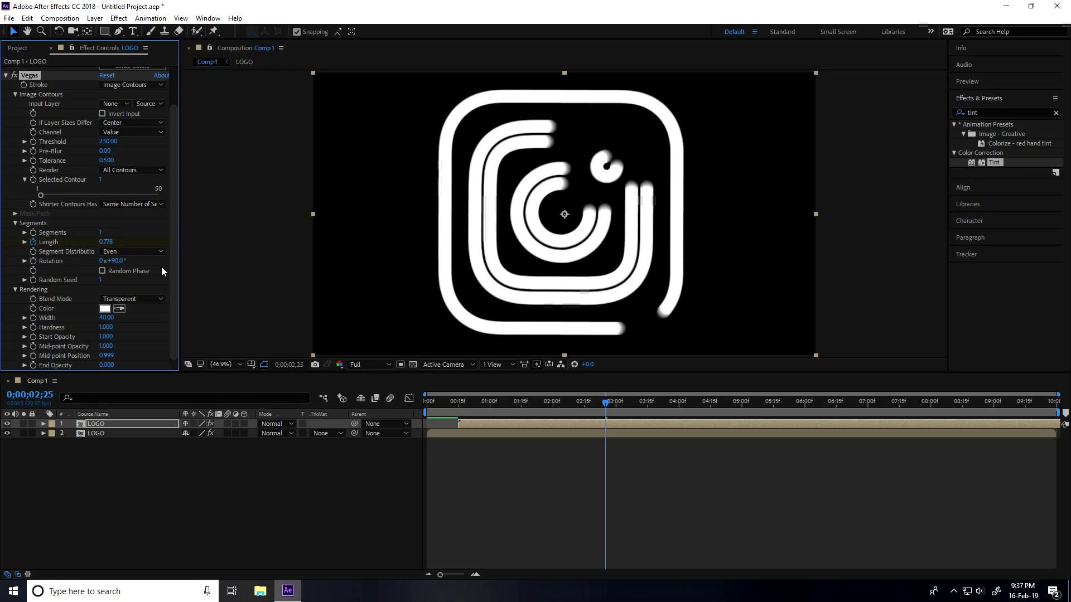
pyautogui.click(106, 318)
pyautogui.write('10')
pyautogui.press('Return')
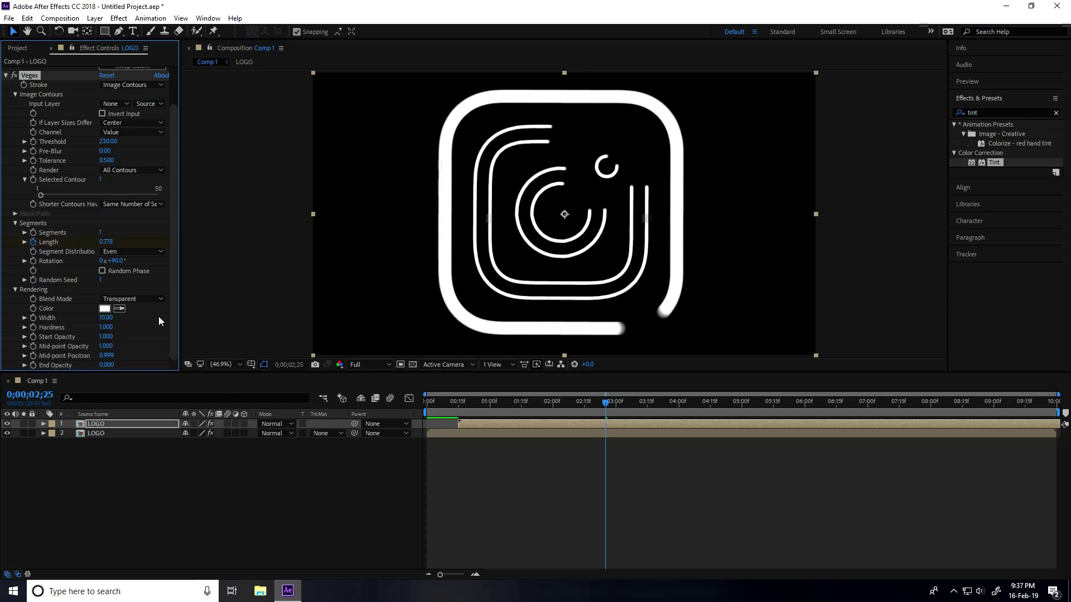
# - Preview the animation from the start, then park the playhead at 0;00;02;15
pyautogui.moveTo(622, 411)
pyautogui.mouseDown()
pyautogui.moveTo(507, 397)
pyautogui.moveTo(415, 413)
pyautogui.mouseUp()
pyautogui.press('space')
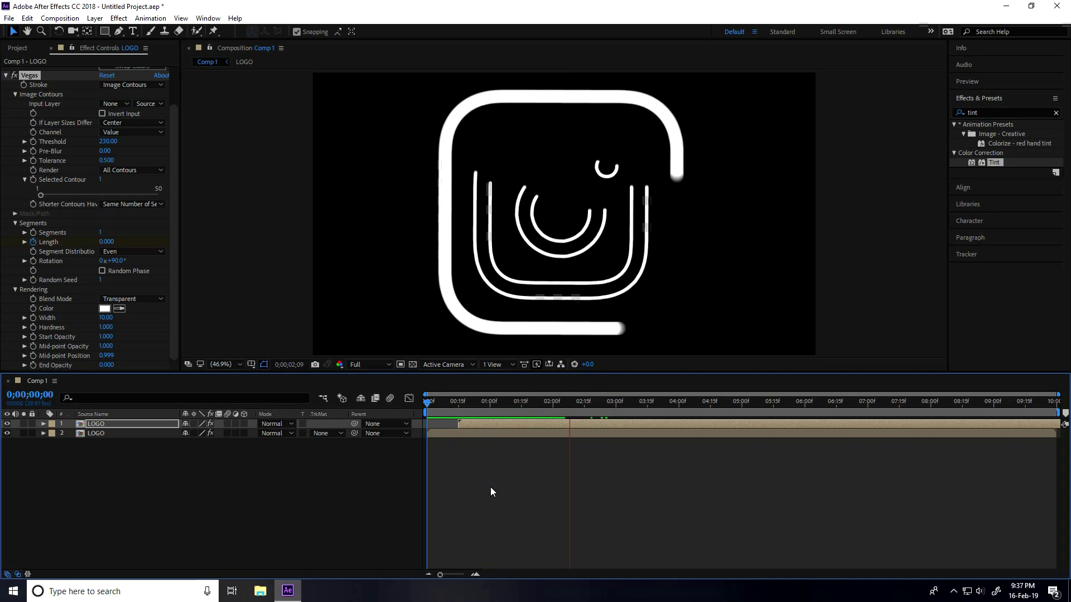
pyautogui.press('space')
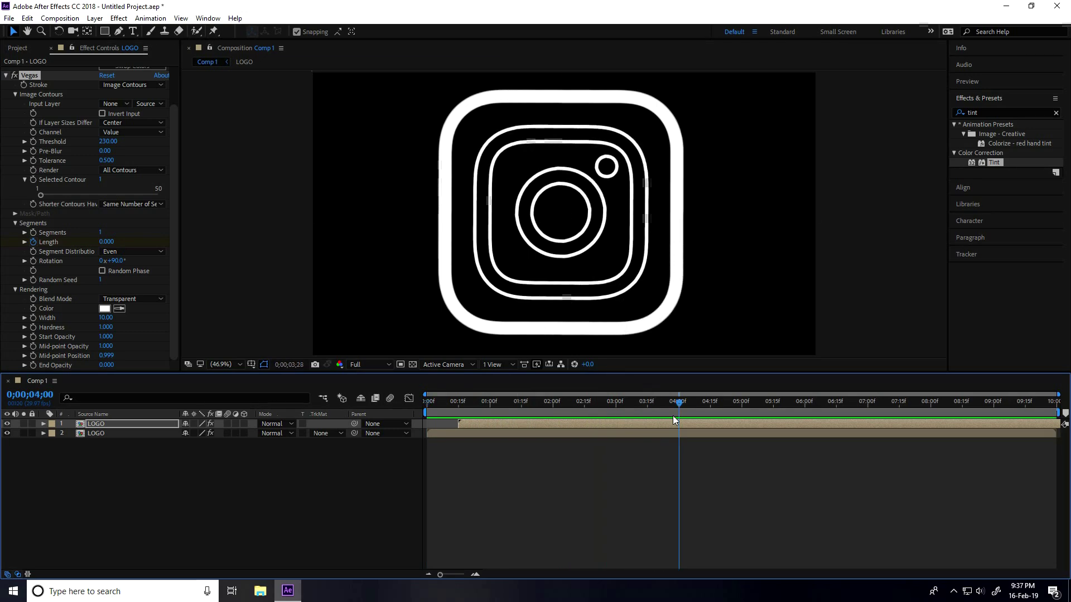
pyautogui.moveTo(641, 402); pyautogui.dragTo(415, 412)
pyautogui.press('space')
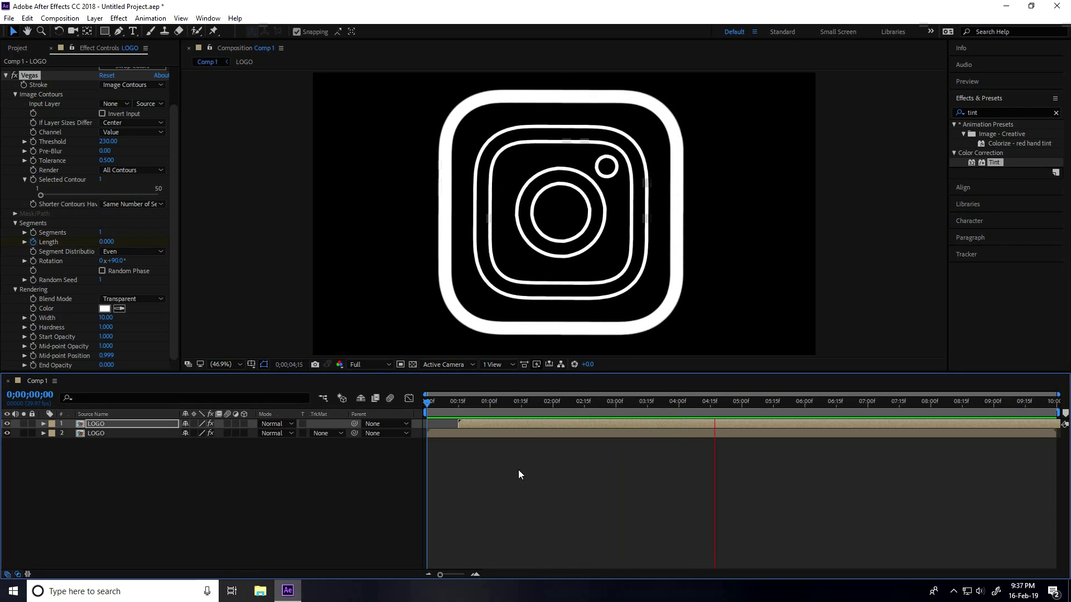
pyautogui.press('space')
pyautogui.moveTo(746, 403); pyautogui.dragTo(587, 413)
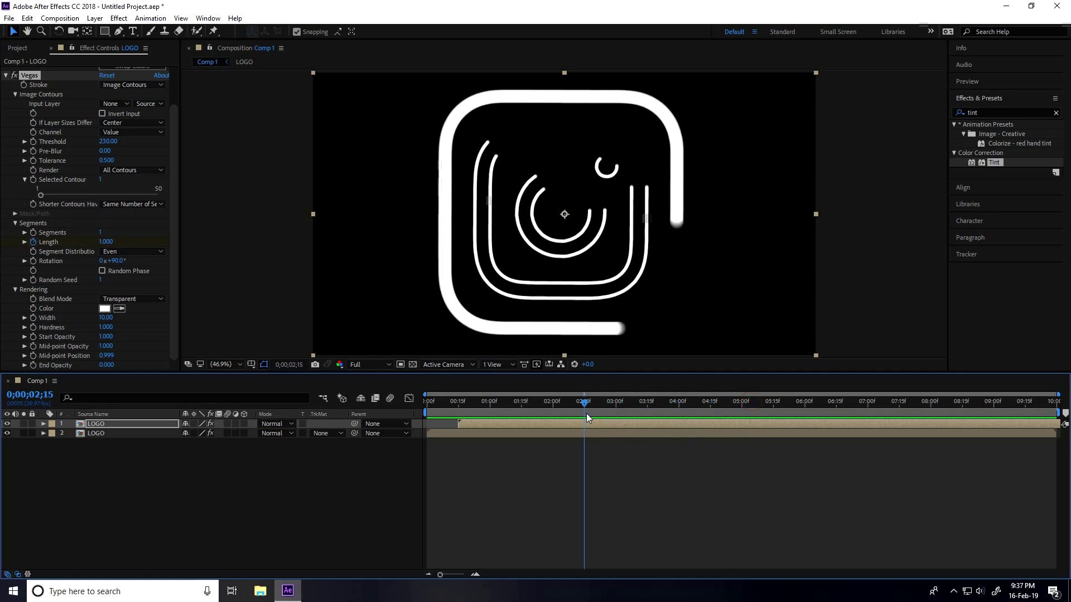
# - Add a new white solid layer, White Solid 1, to Comp 1
pyautogui.rightClick(139, 504)
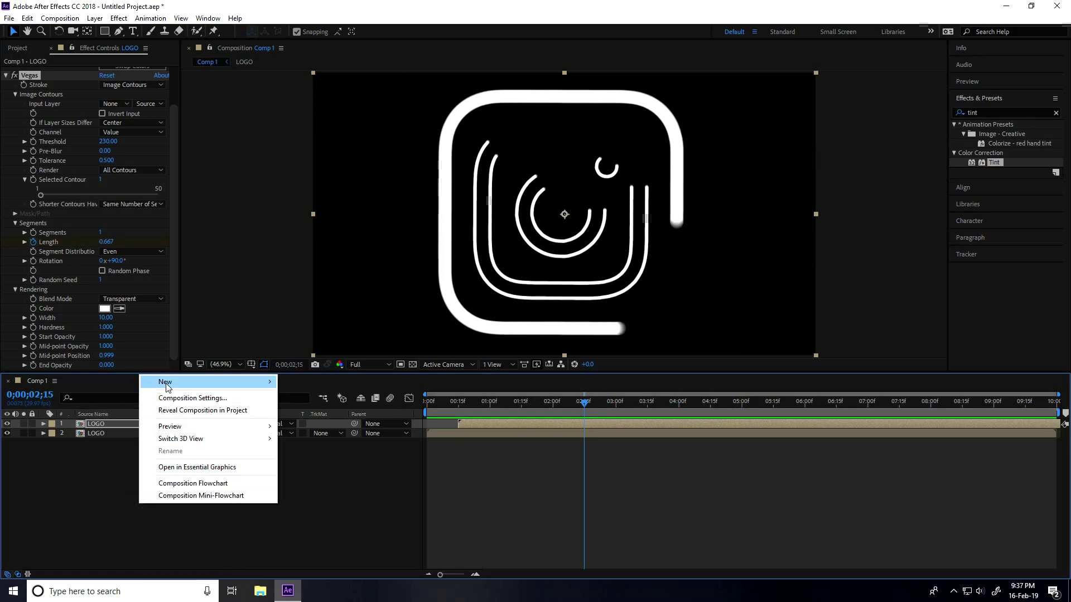
pyautogui.moveTo(167, 385)
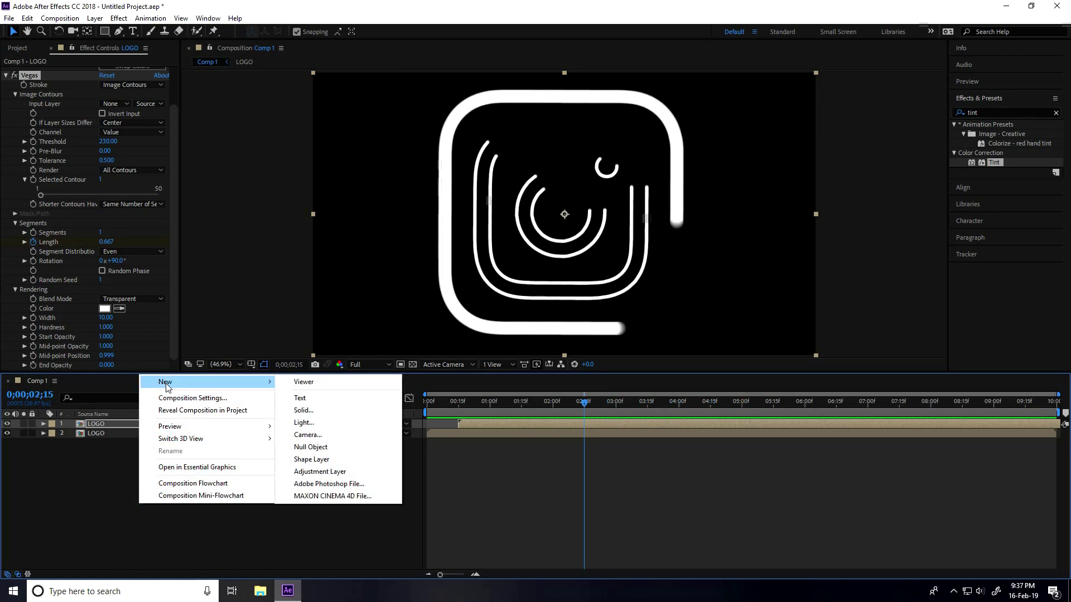
pyautogui.click(334, 416)
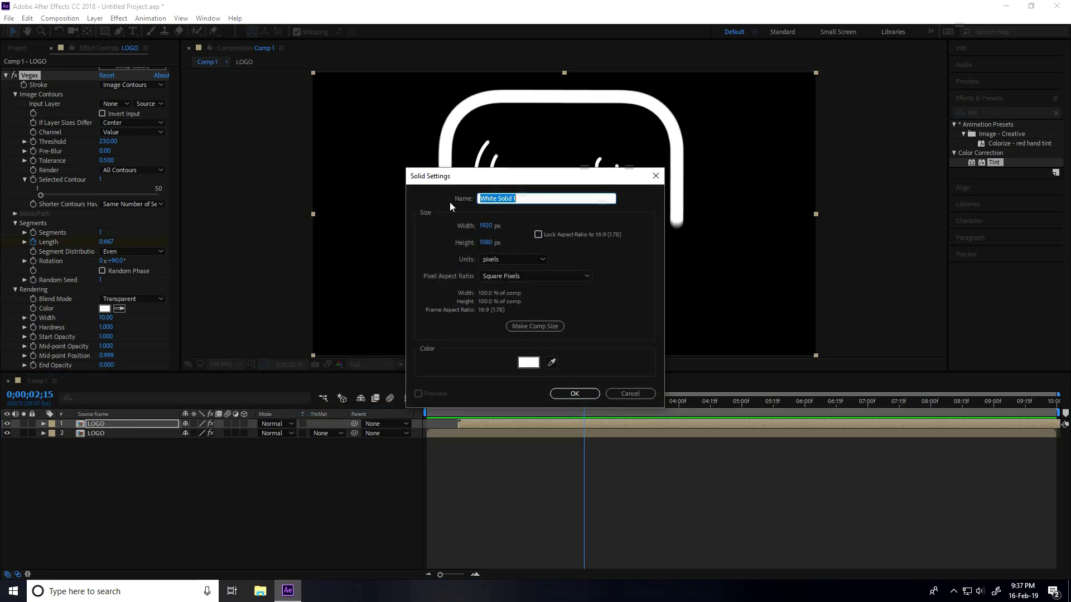
pyautogui.click(529, 363)
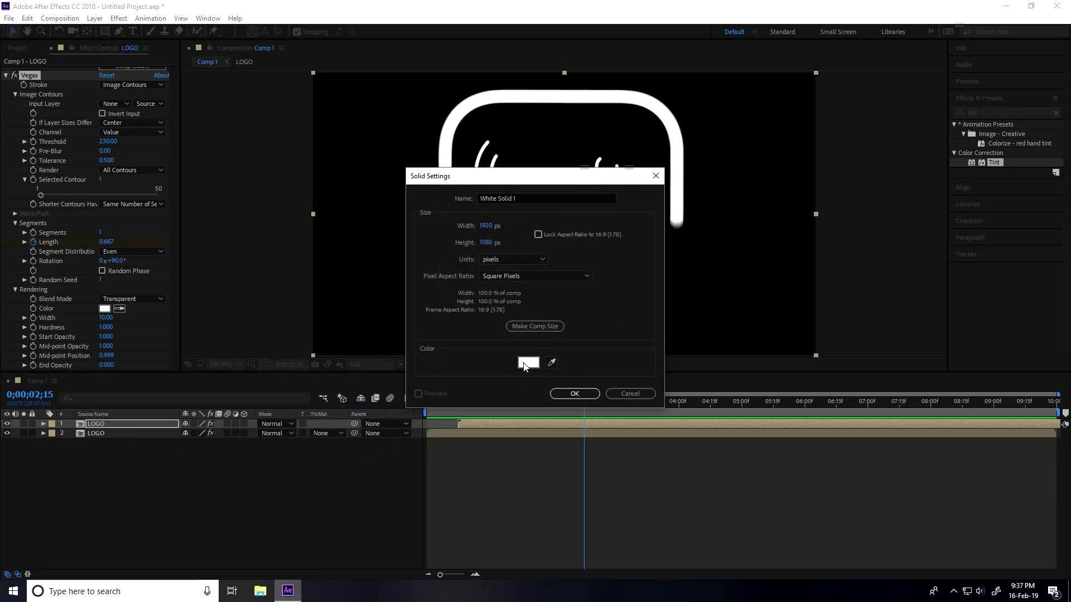
pyautogui.click(306, 169)
pyautogui.click(579, 393)
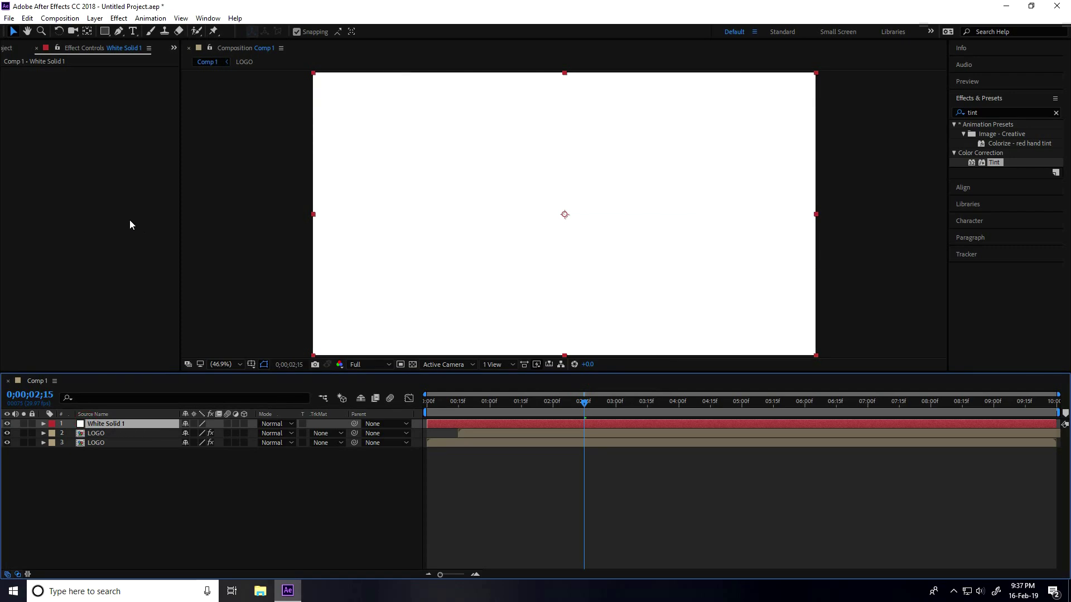
# - Draw a large centred circular mask on the white solid with the Ellipse Tool
pyautogui.scroll(-2, 407, 215)
pyautogui.click(105, 31)
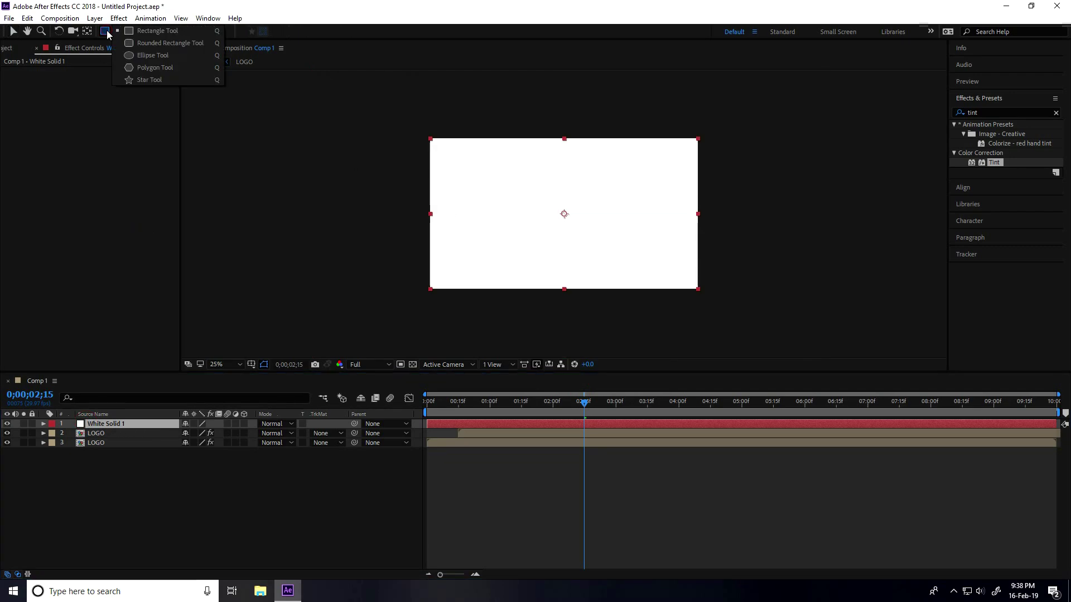
pyautogui.click(158, 56)
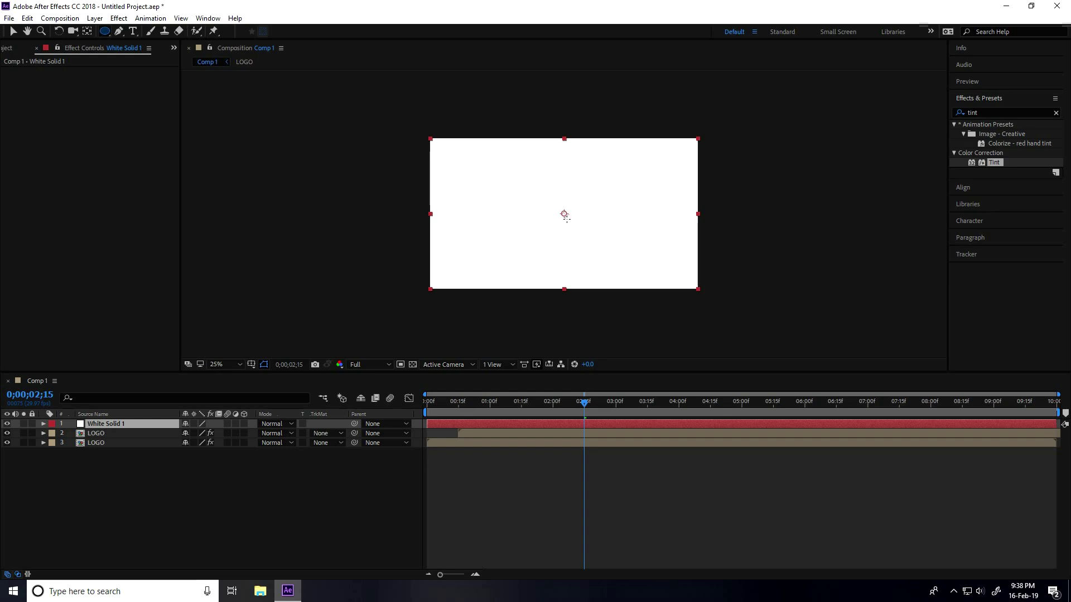
pyautogui.moveTo(564, 213); pyautogui.dragTo(677, 306)
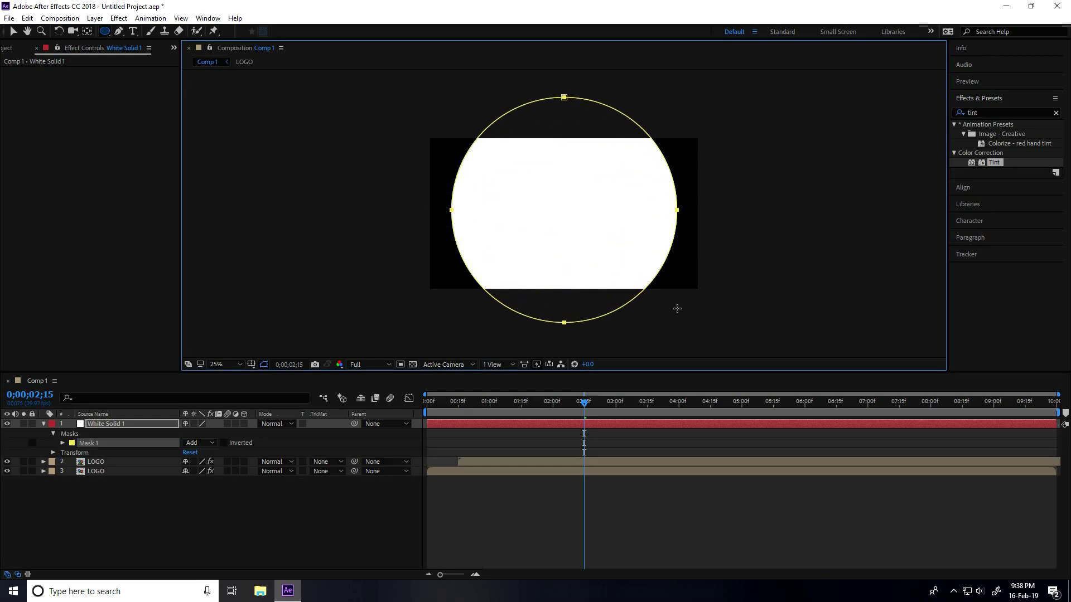
pyautogui.click(13, 32)
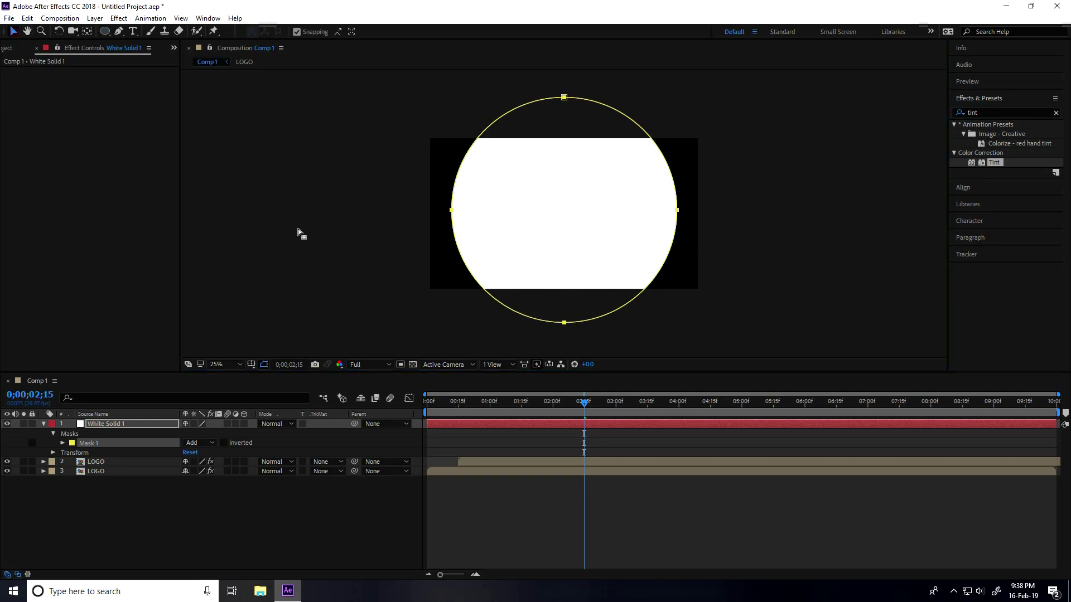
pyautogui.click(298, 228)
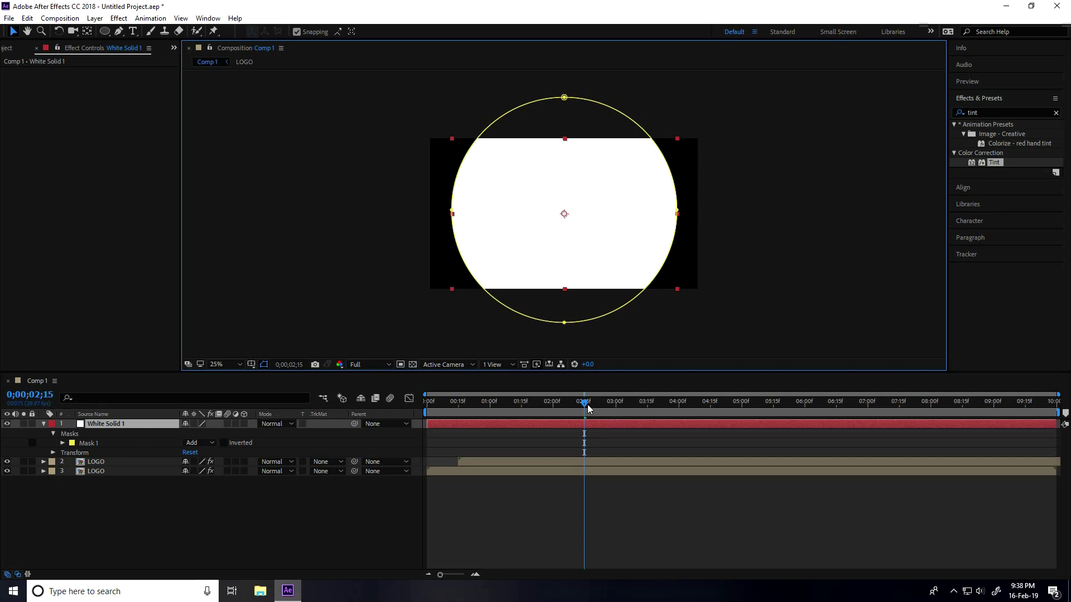
# - Start White Solid 1 at 3 seconds and set a Mask Path keyframe at 8 seconds
pyautogui.moveTo(616, 416)
pyautogui.mouseDown()
pyautogui.moveTo(629, 418)
pyautogui.moveTo(616, 420)
pyautogui.mouseUp()
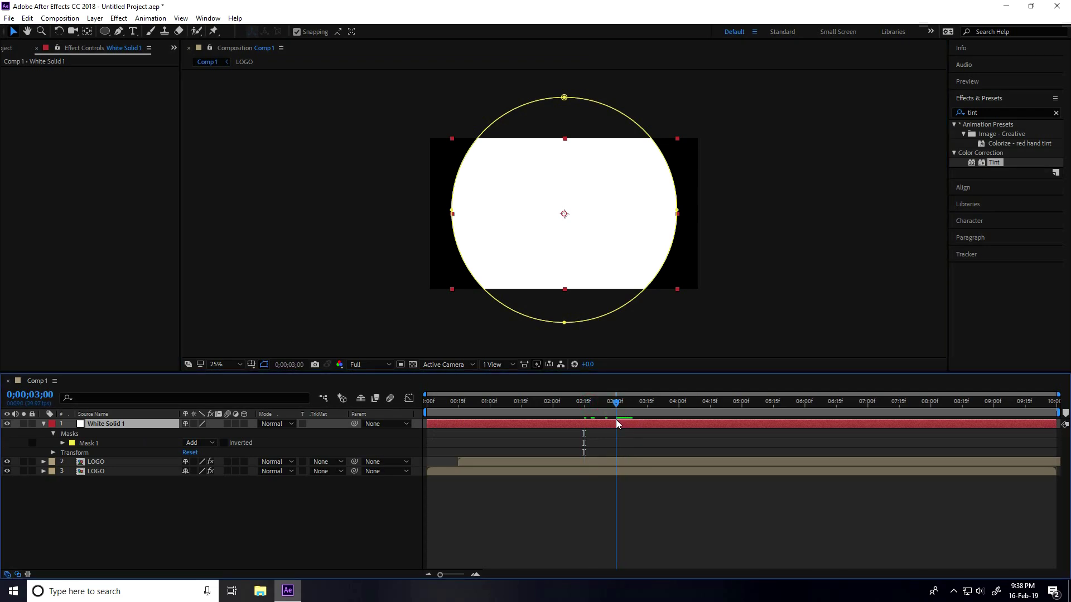
pyautogui.moveTo(431, 423); pyautogui.dragTo(624, 437)
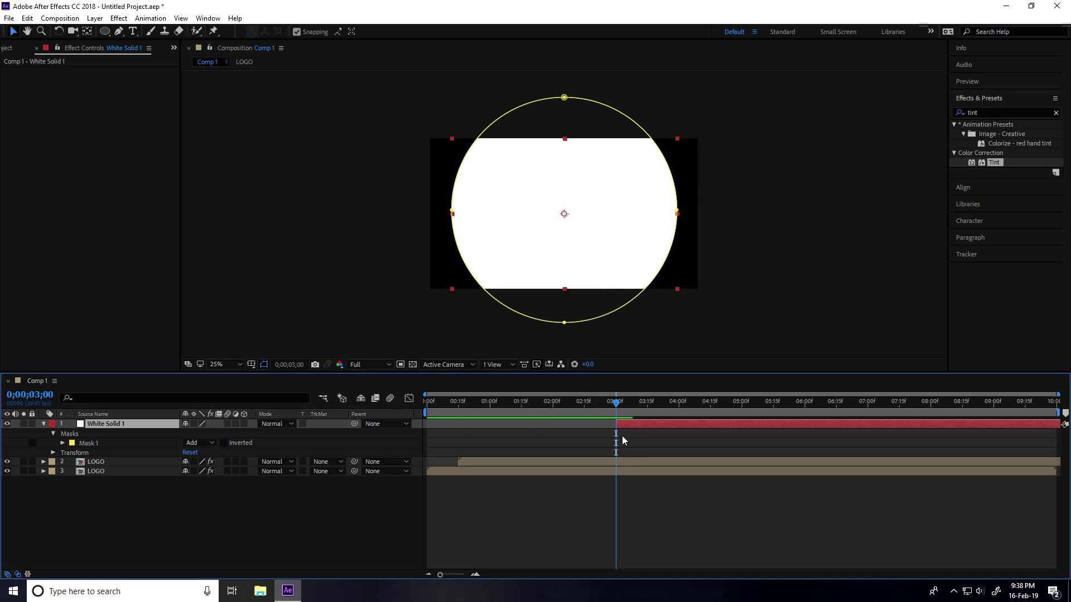
pyautogui.moveTo(617, 400); pyautogui.dragTo(930, 440)
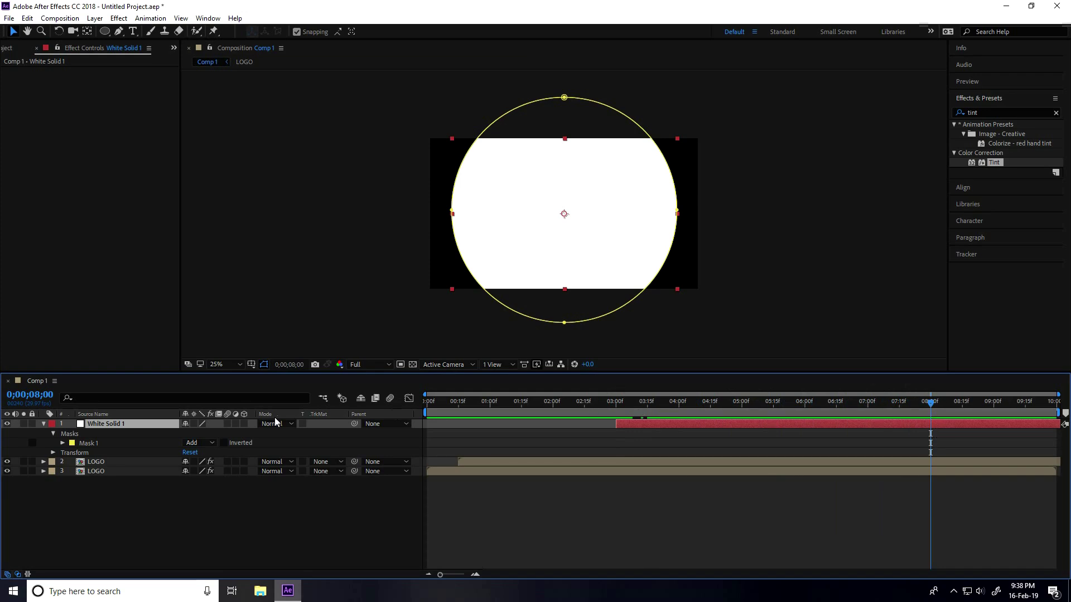
pyautogui.click(62, 443)
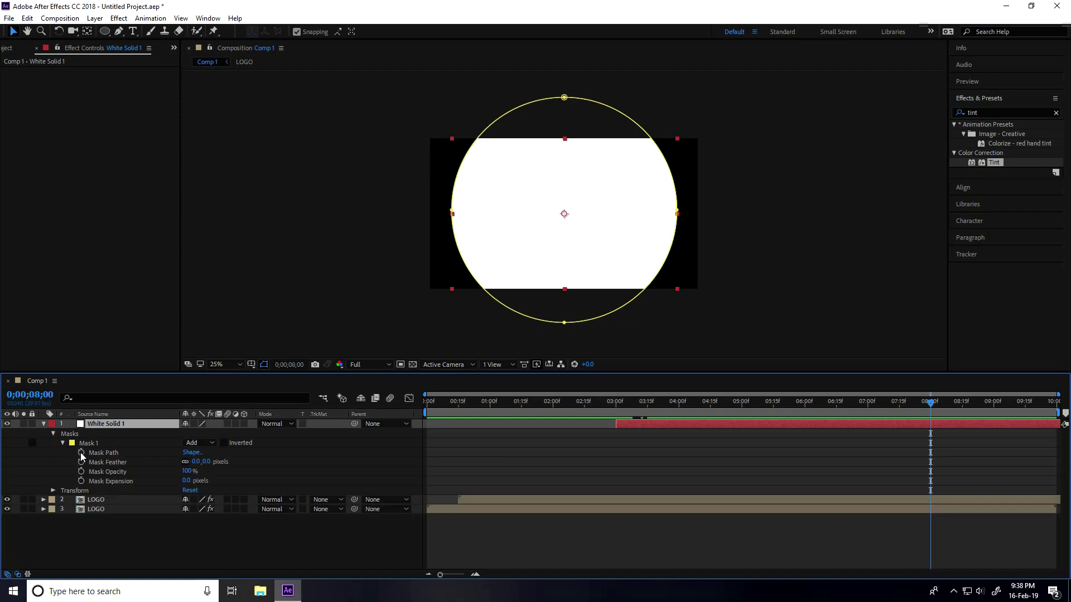
pyautogui.click(80, 453)
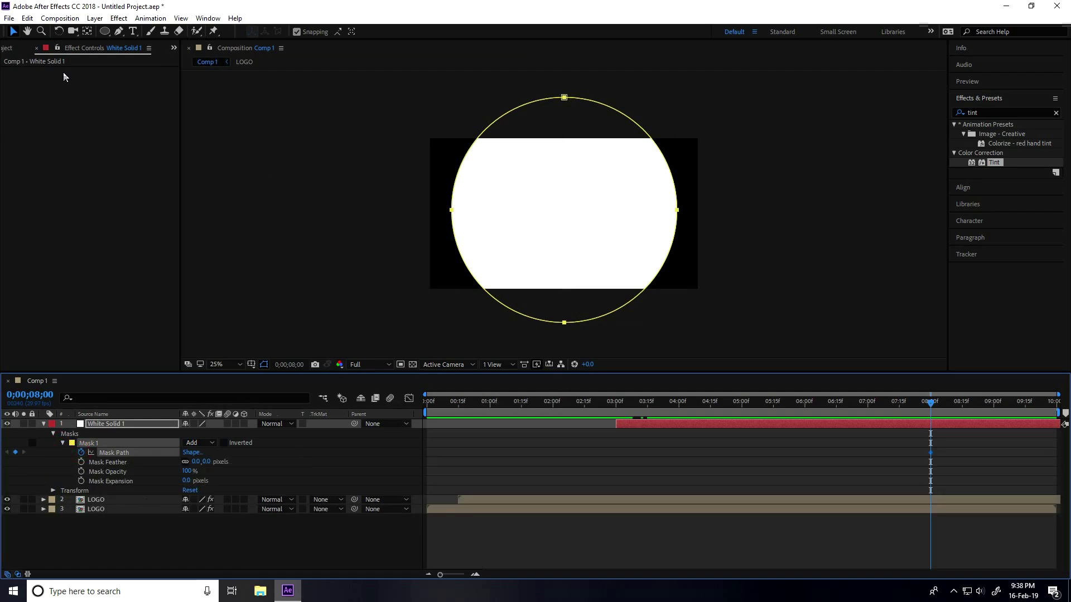
pyautogui.click(12, 33)
# - At 3 seconds, shrink the circular mask to a tiny dot, then rewind
pyautogui.moveTo(938, 402); pyautogui.dragTo(614, 410)
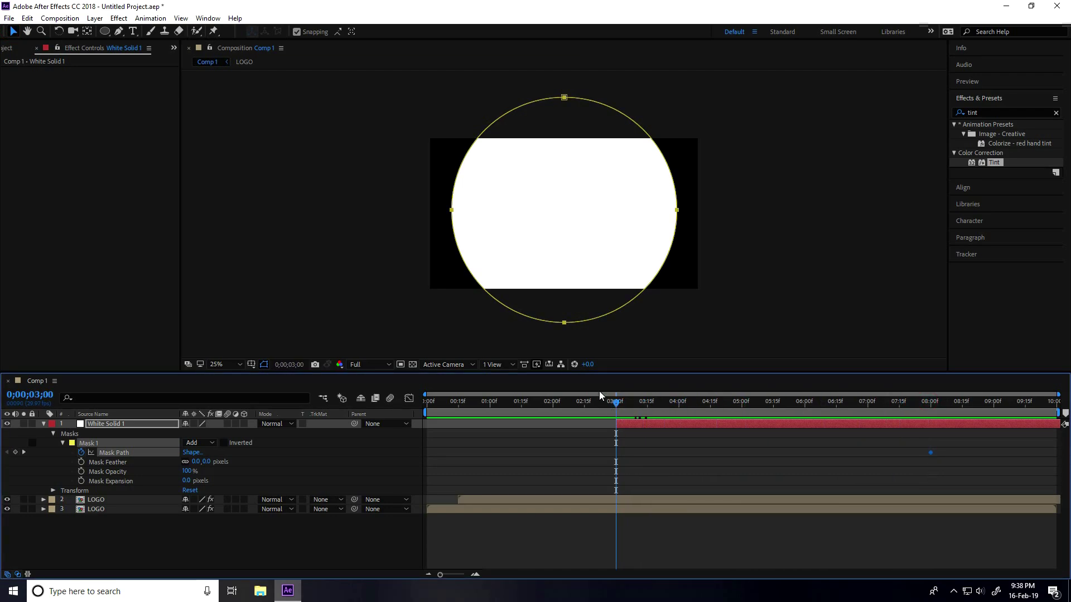
pyautogui.doubleClick(565, 323)
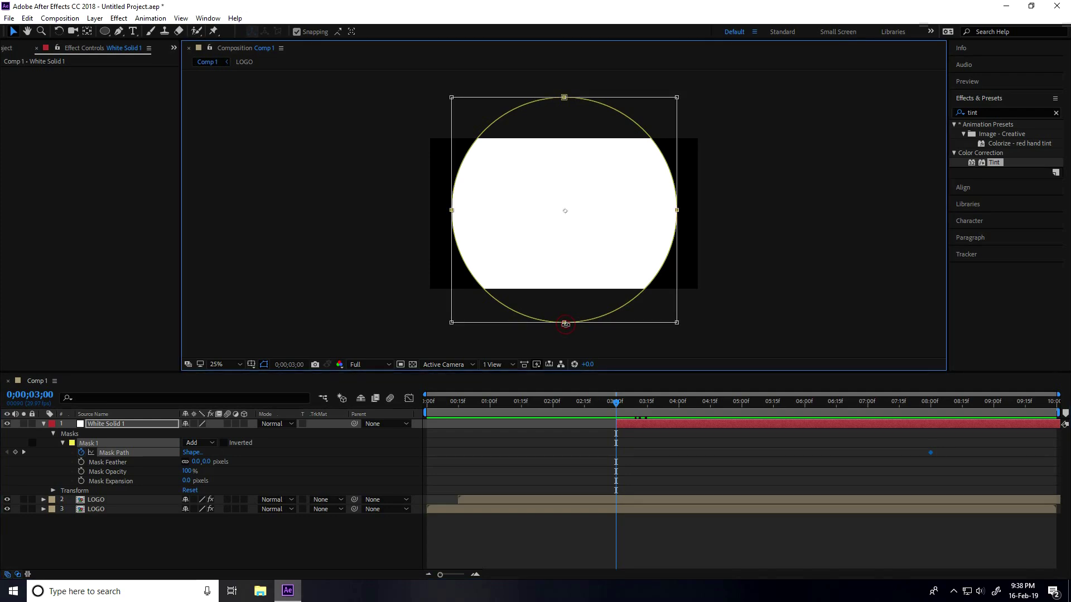
pyautogui.moveTo(678, 323); pyautogui.dragTo(569, 227)
pyautogui.scroll(5, 569, 227)
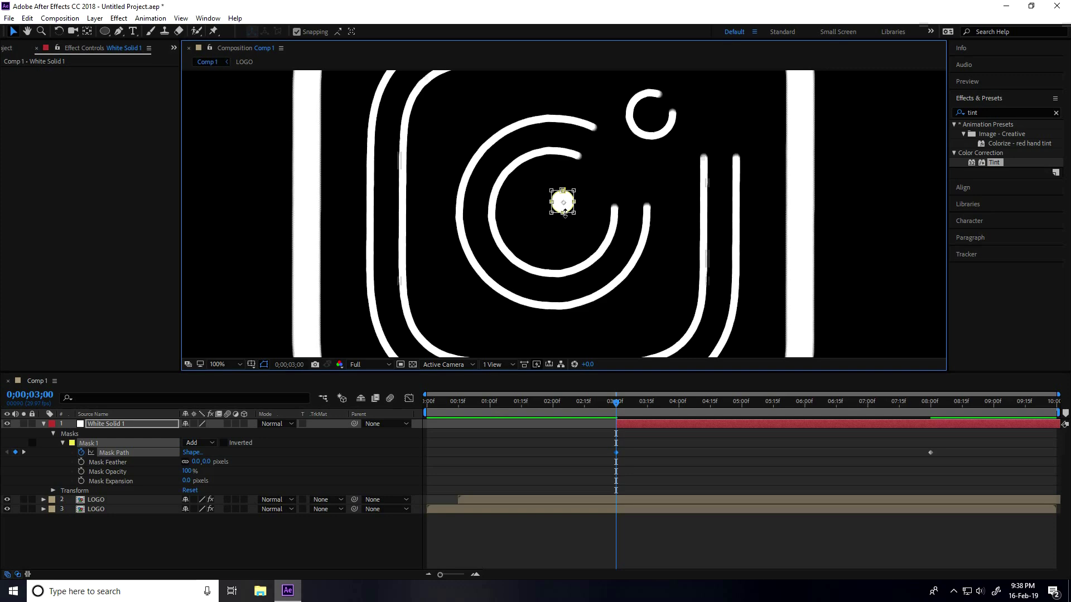
pyautogui.moveTo(595, 244); pyautogui.dragTo(552, 202)
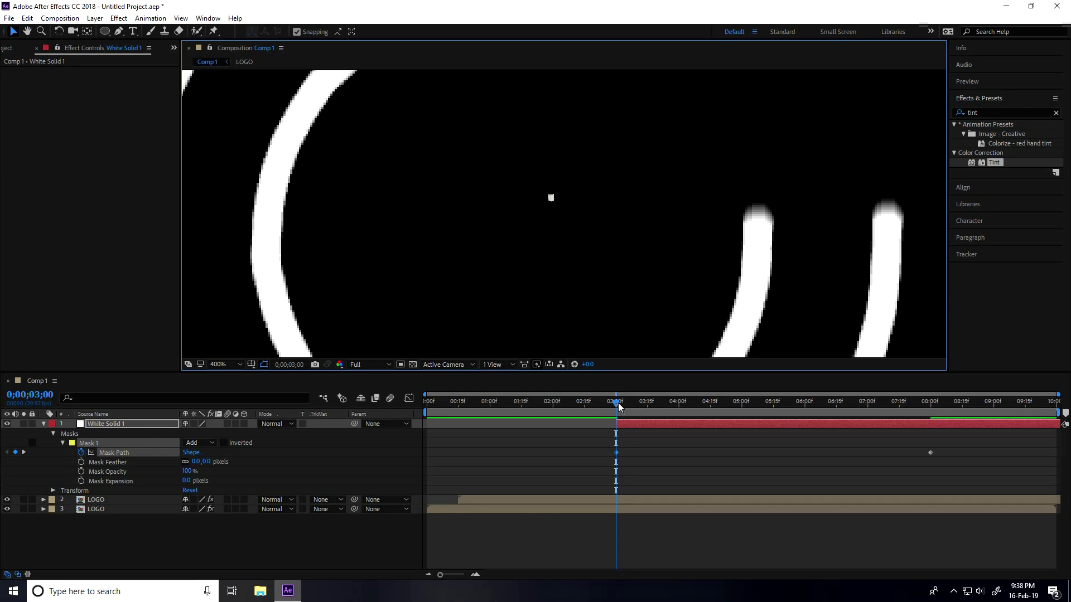
pyautogui.moveTo(617, 404); pyautogui.dragTo(375, 419)
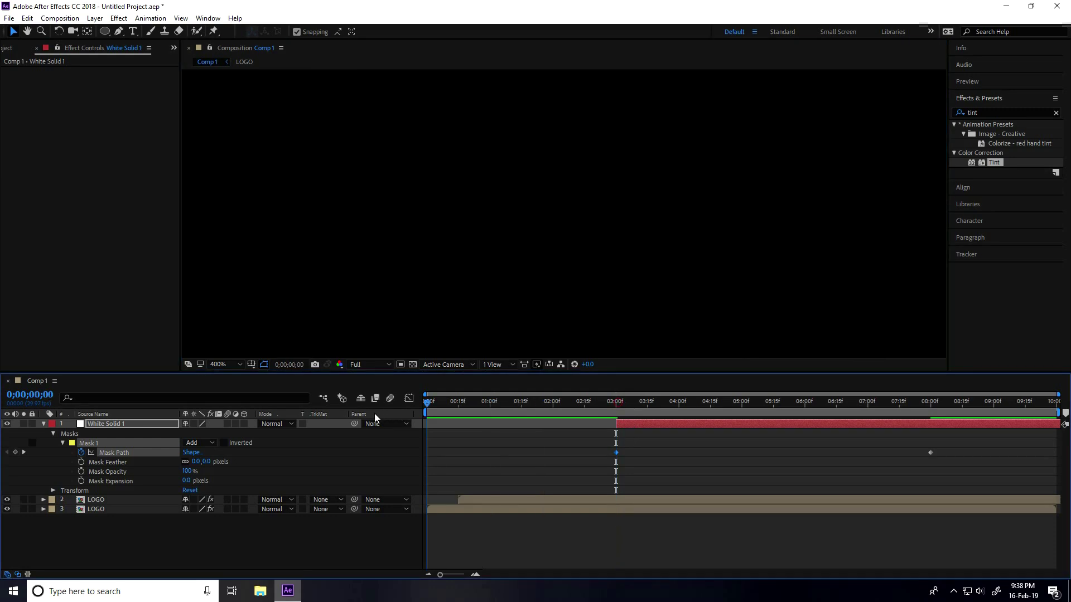
# - Preview the growing circle, then apply Easy Ease to both Mask Path keyframes
pyautogui.click(223, 364)
pyautogui.click(258, 387)
pyautogui.press('space')
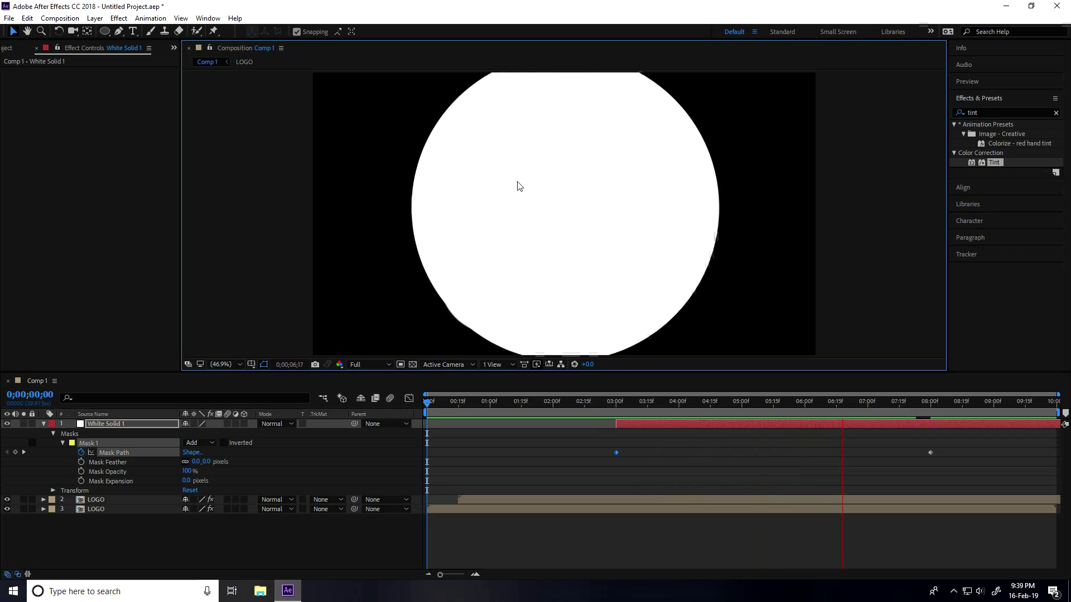
pyautogui.press('space')
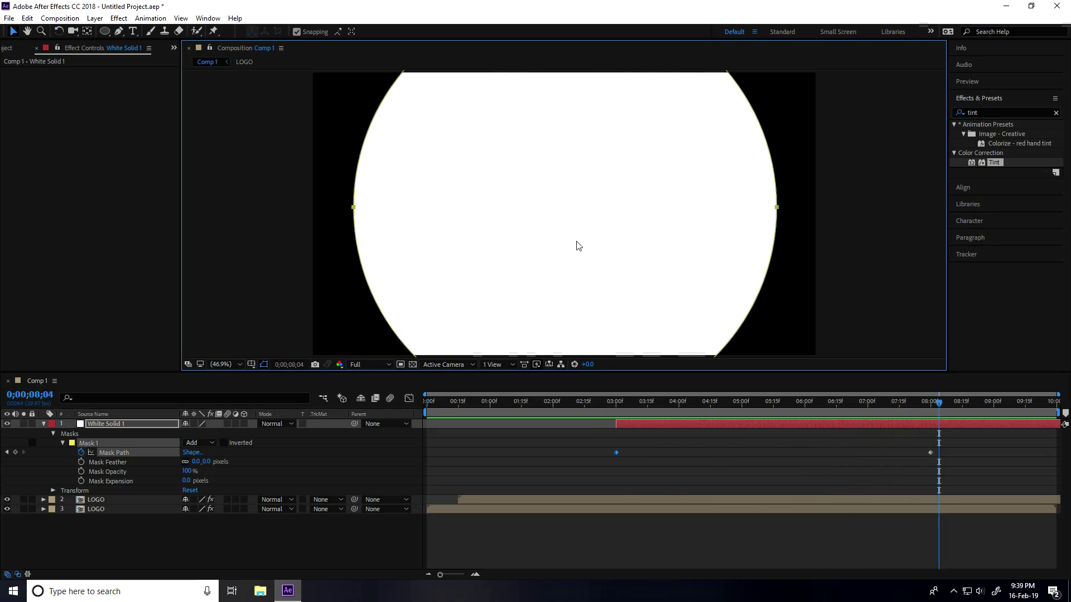
pyautogui.moveTo(969, 445); pyautogui.dragTo(591, 480)
pyautogui.rightClick(616, 454)
pyautogui.moveTo(642, 444)
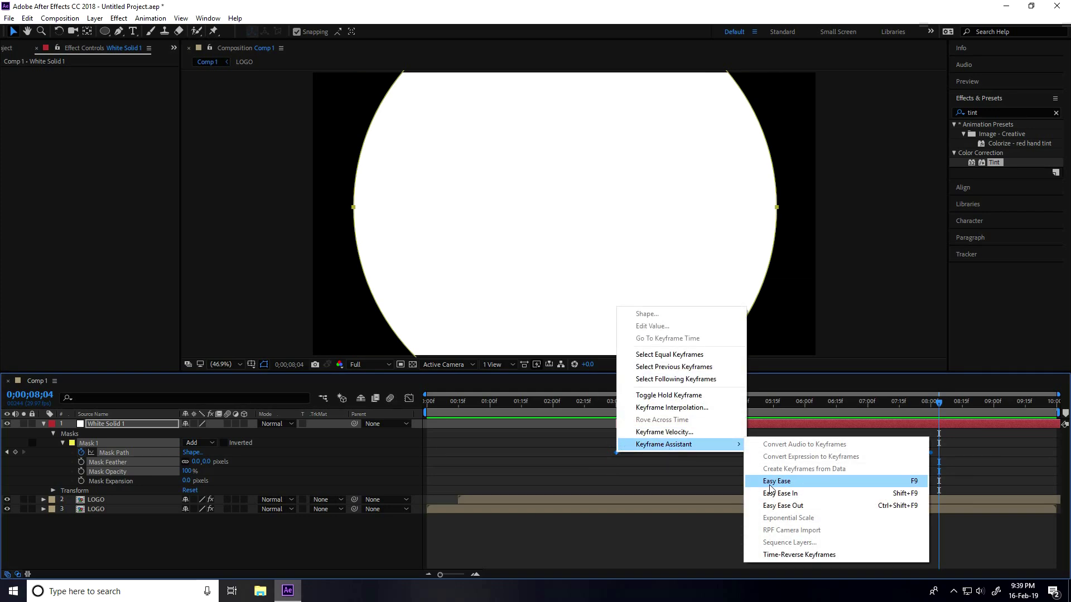
pyautogui.click(804, 483)
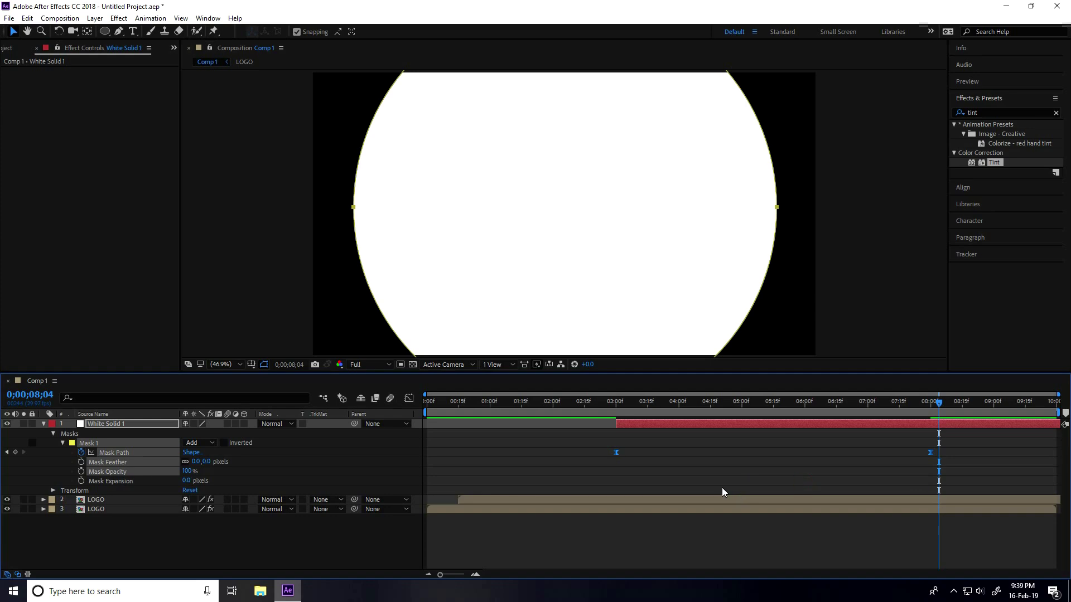
# - Collapse White Solid 1's properties and clear the old tint term from the effects search
pyautogui.click(43, 423)
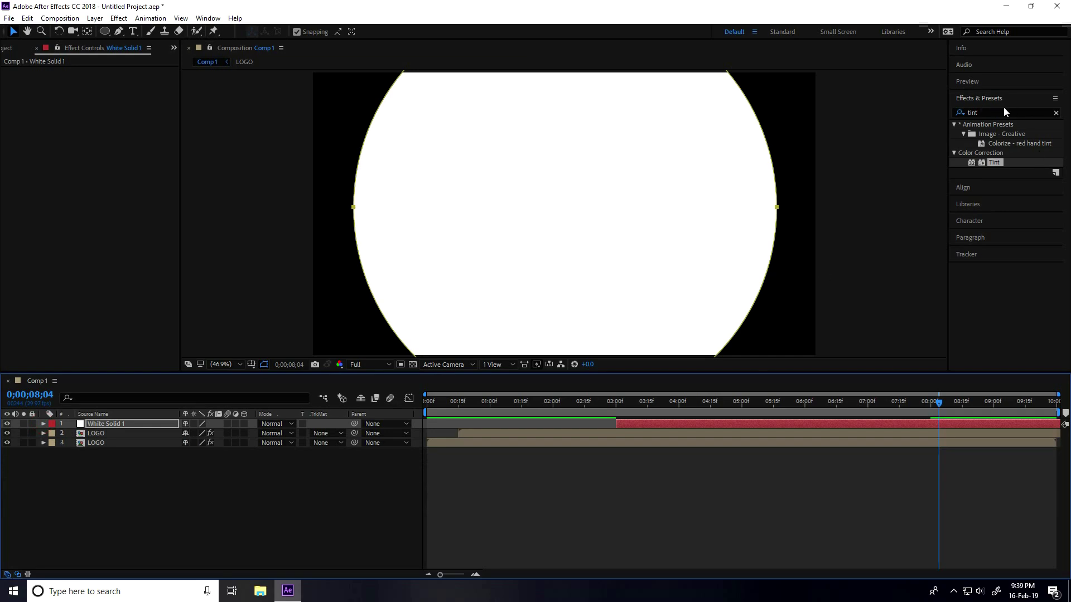
pyautogui.click(990, 113)
pyautogui.write('t')
pyautogui.press('BackSpace')
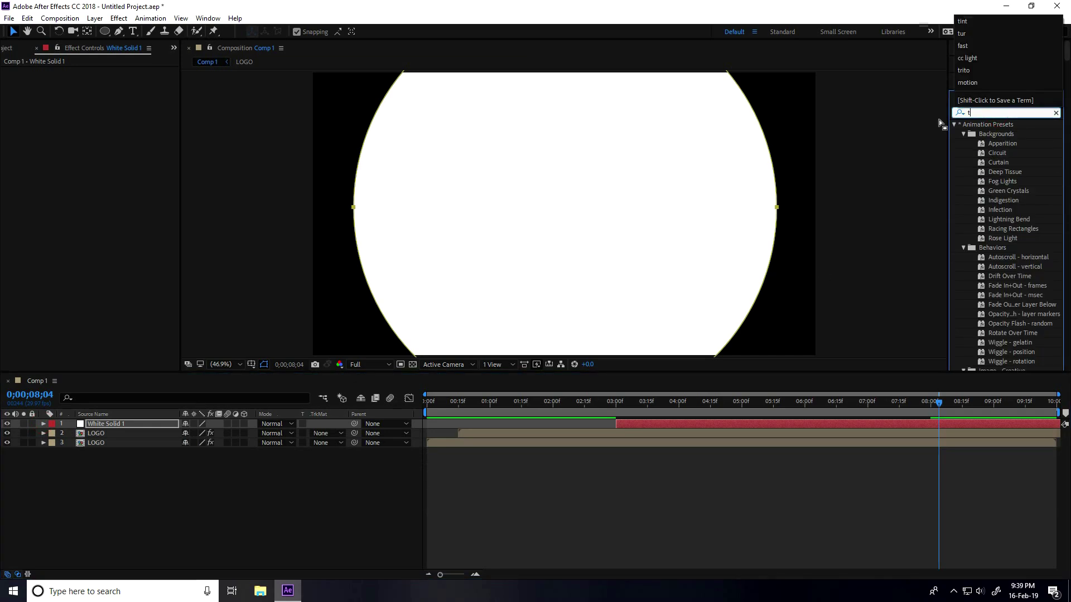
# - Apply Turbulent Displace to White Solid 1 and keyframe its Amount at 20 at 3 seconds
pyautogui.write('ur')
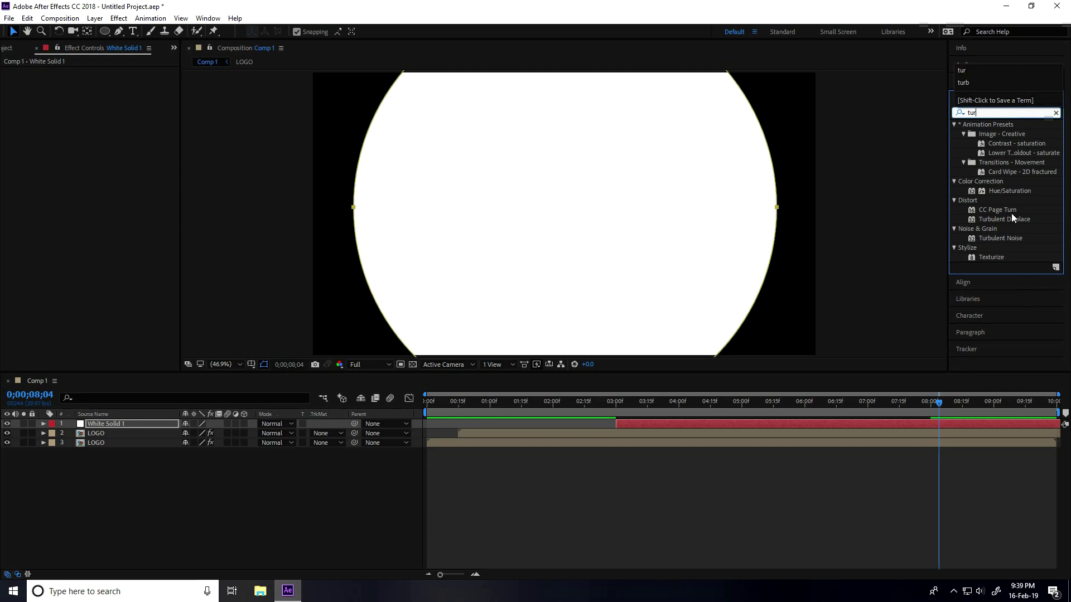
pyautogui.moveTo(1012, 217); pyautogui.dragTo(139, 422)
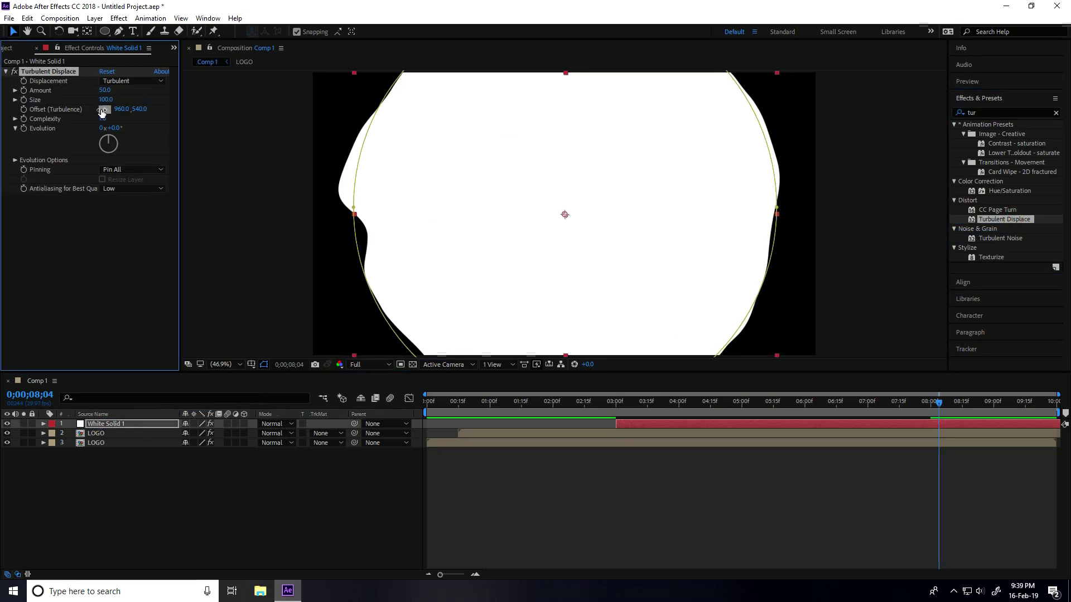
pyautogui.click(615, 403)
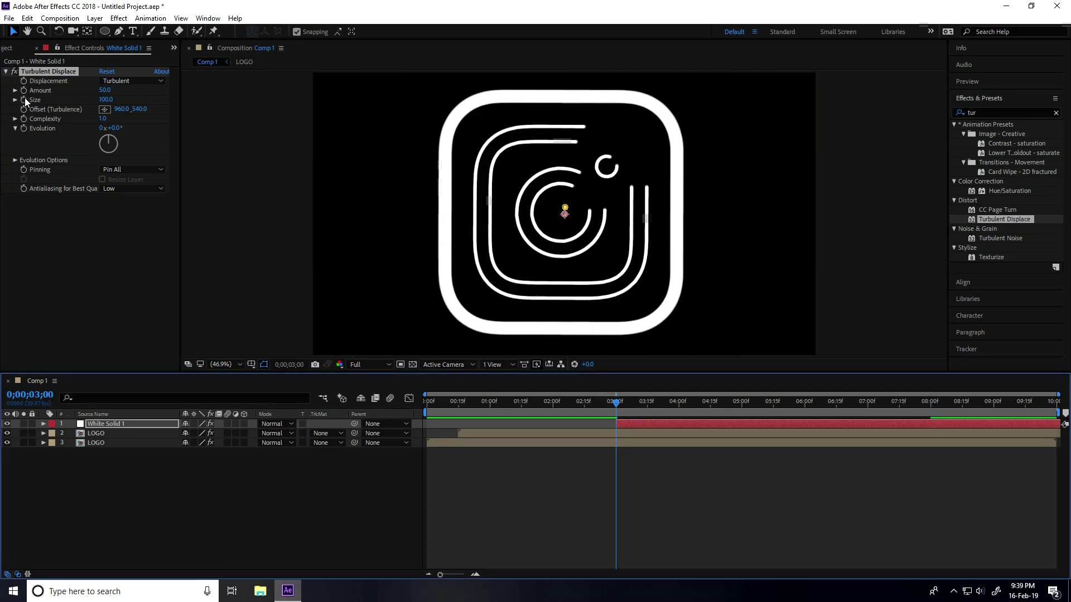
pyautogui.click(24, 91)
pyautogui.click(103, 90)
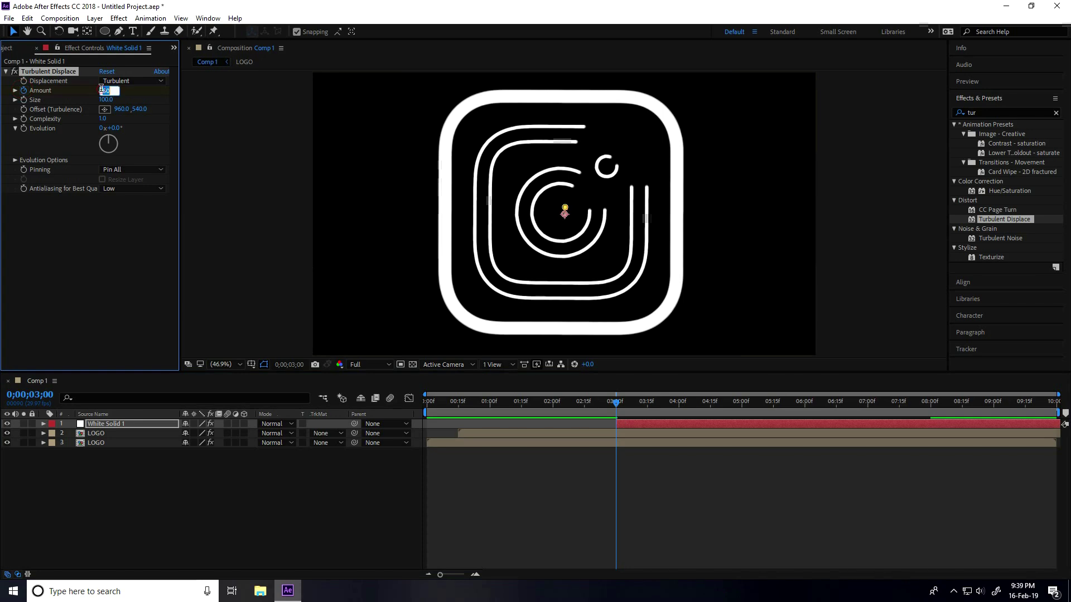
pyautogui.write('20')
pyautogui.press('Return')
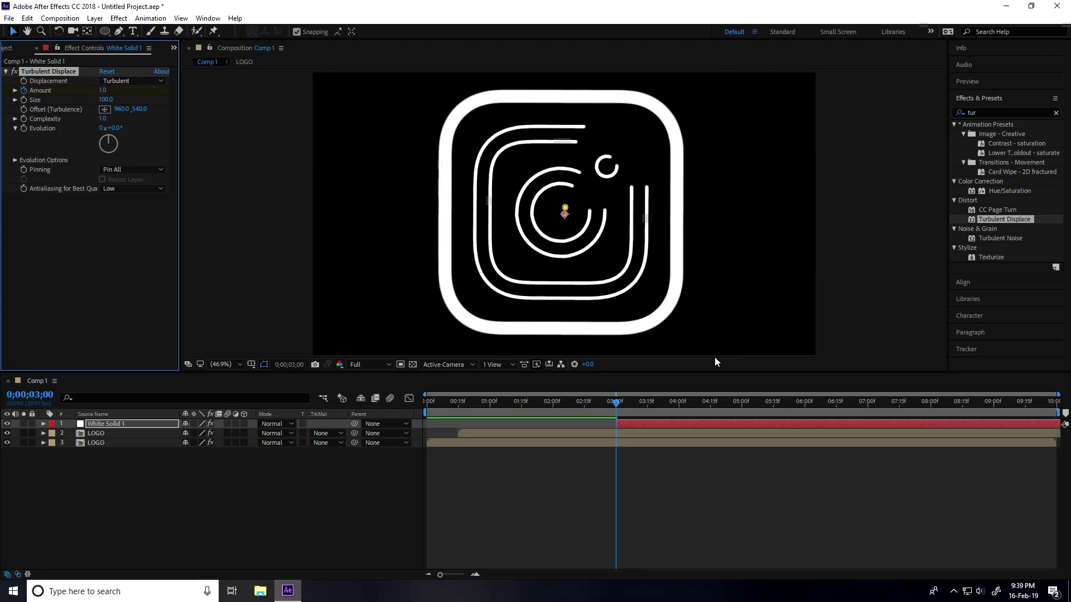
# - At about 8 seconds, raise the displacement Amount to 100 and set Complexity to 2
pyautogui.moveTo(615, 403); pyautogui.dragTo(931, 404)
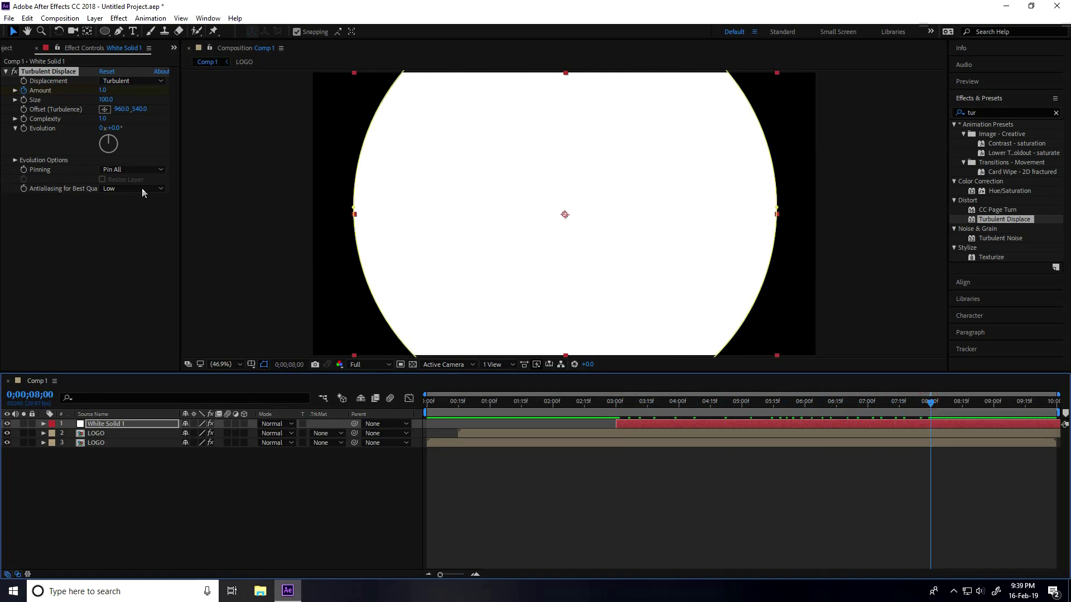
pyautogui.click(104, 90)
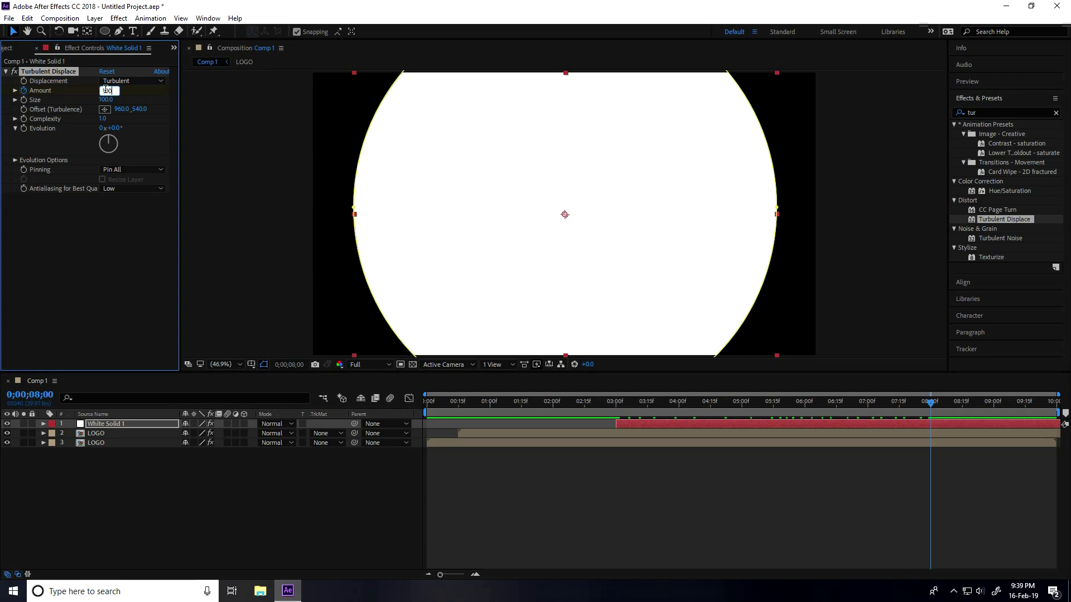
pyautogui.write('100')
pyautogui.press('Return')
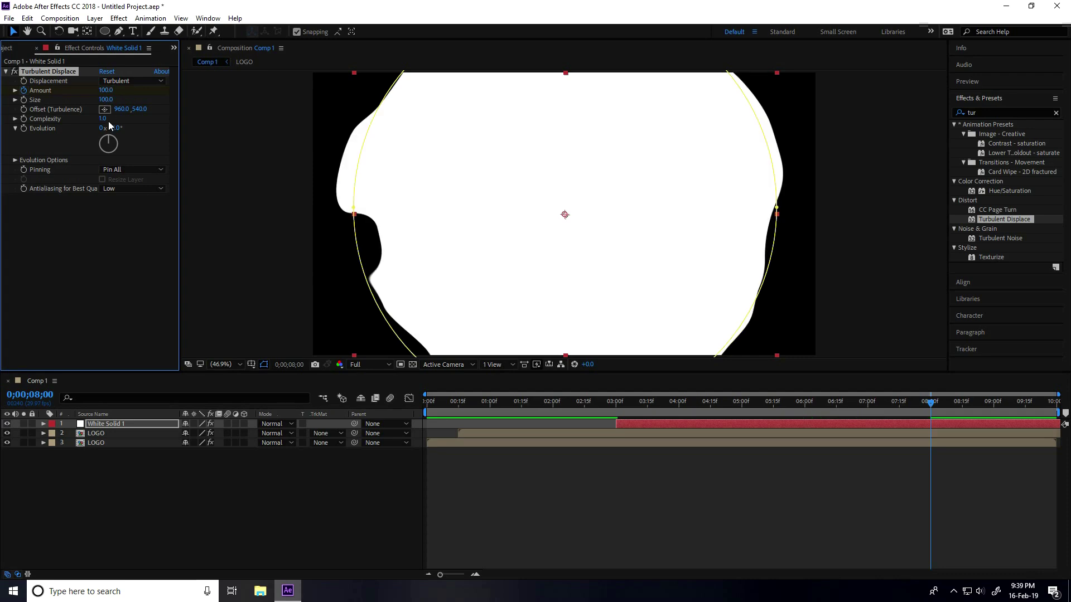
pyautogui.click(102, 119)
pyautogui.write('2')
pyautogui.press('Return')
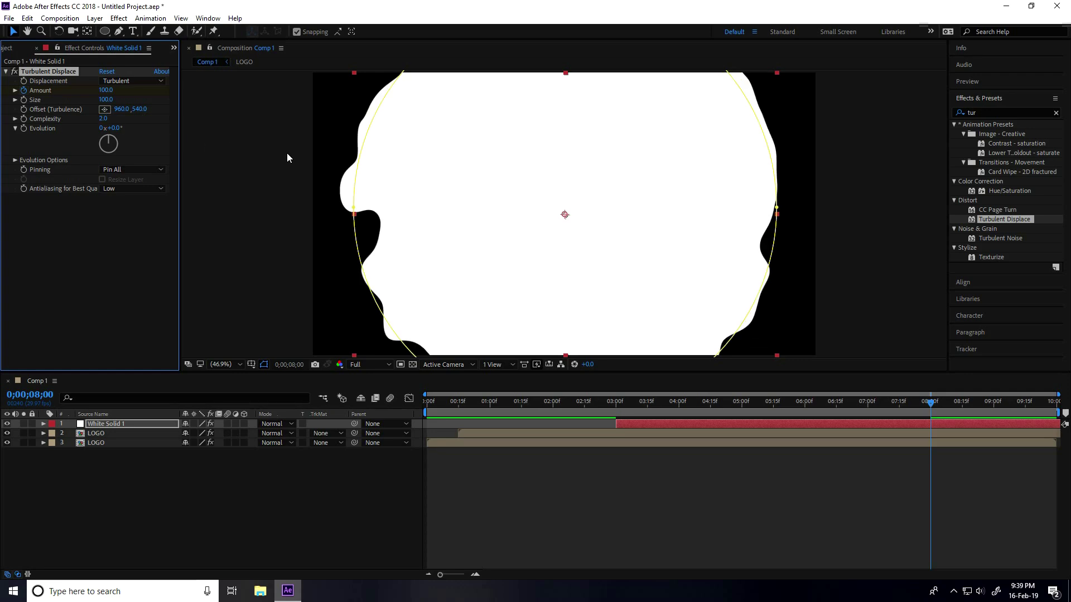
# - Rewind to the start and preview the wavy circle animation
pyautogui.moveTo(623, 400); pyautogui.dragTo(427, 400)
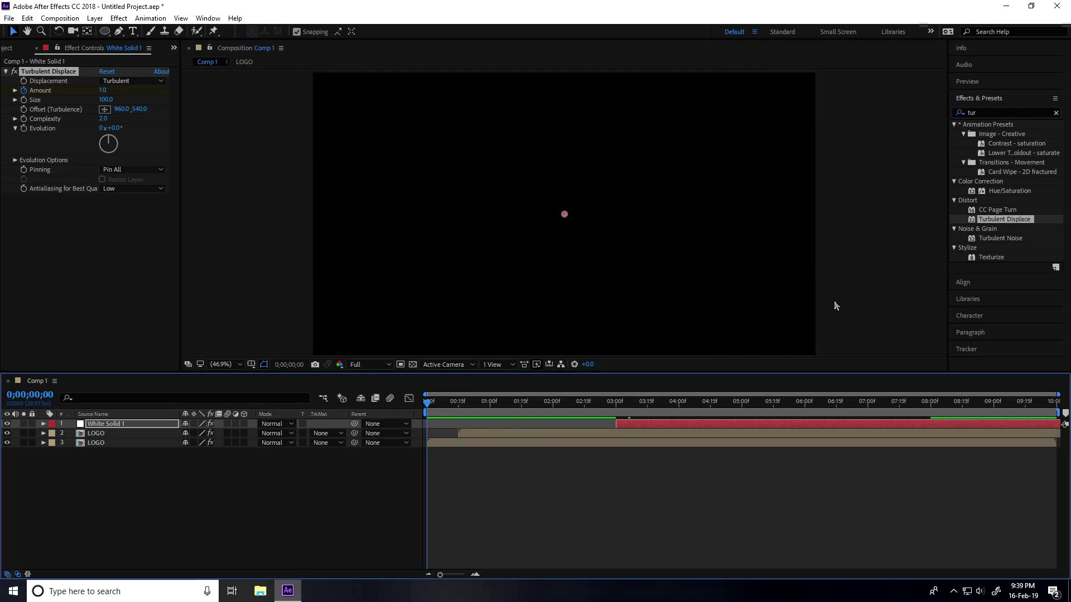
pyautogui.moveTo(440, 407); pyautogui.dragTo(409, 404)
pyautogui.press('space')
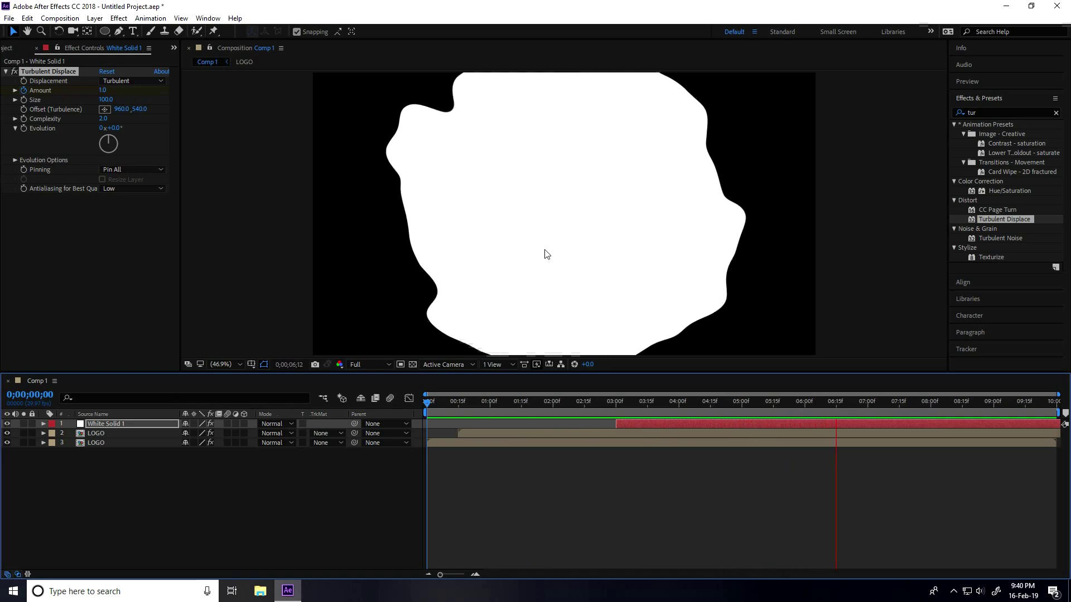
# - Add a second Turbulent Displace to the white solid with Complexity 5
pyautogui.press('space')
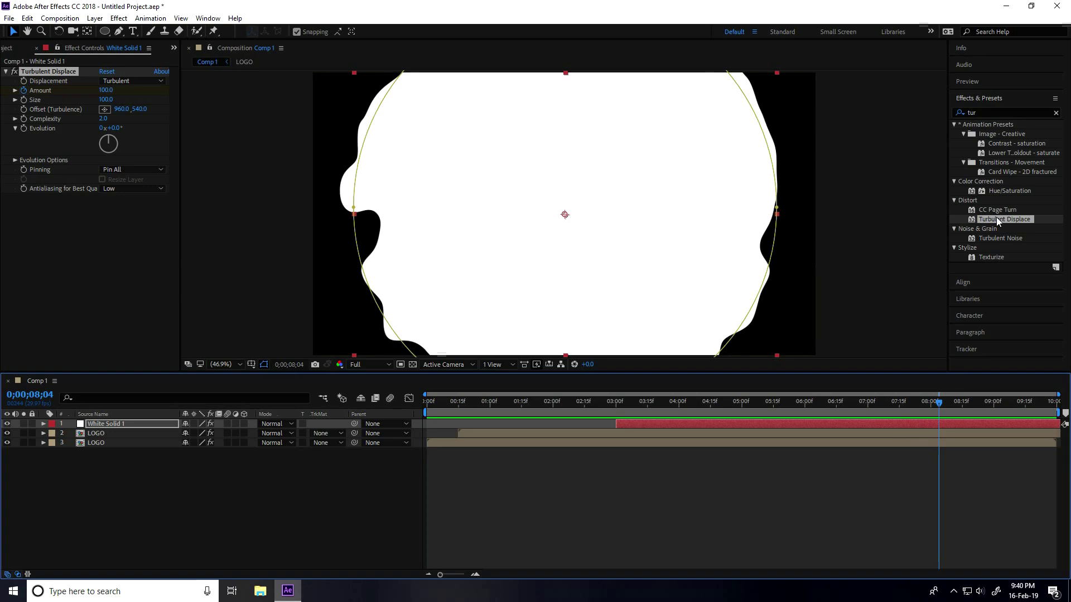
pyautogui.moveTo(999, 218); pyautogui.dragTo(82, 239)
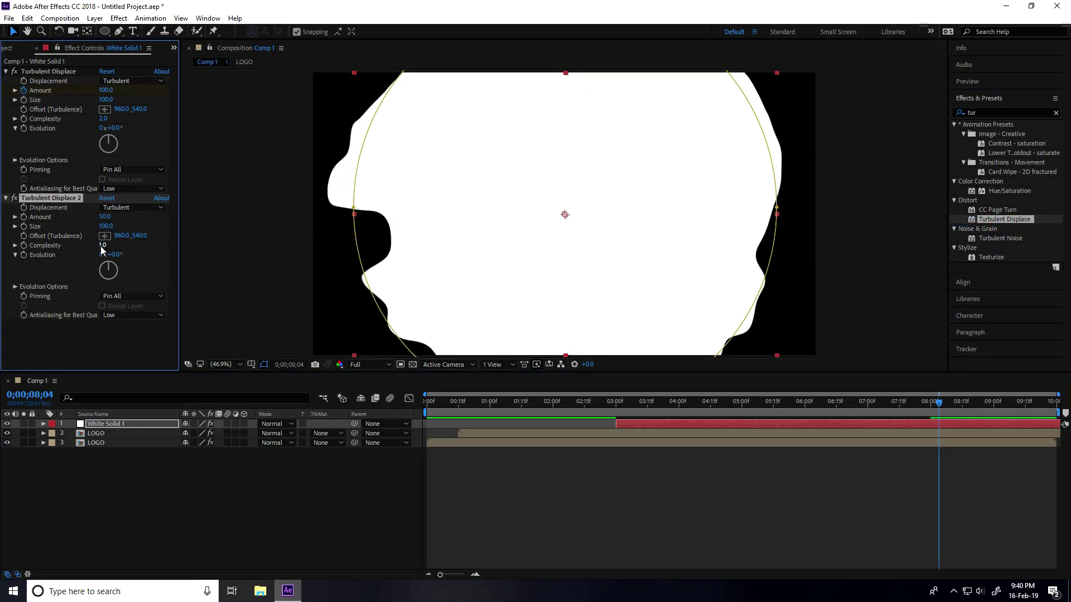
pyautogui.write('5')
pyautogui.press('Return')
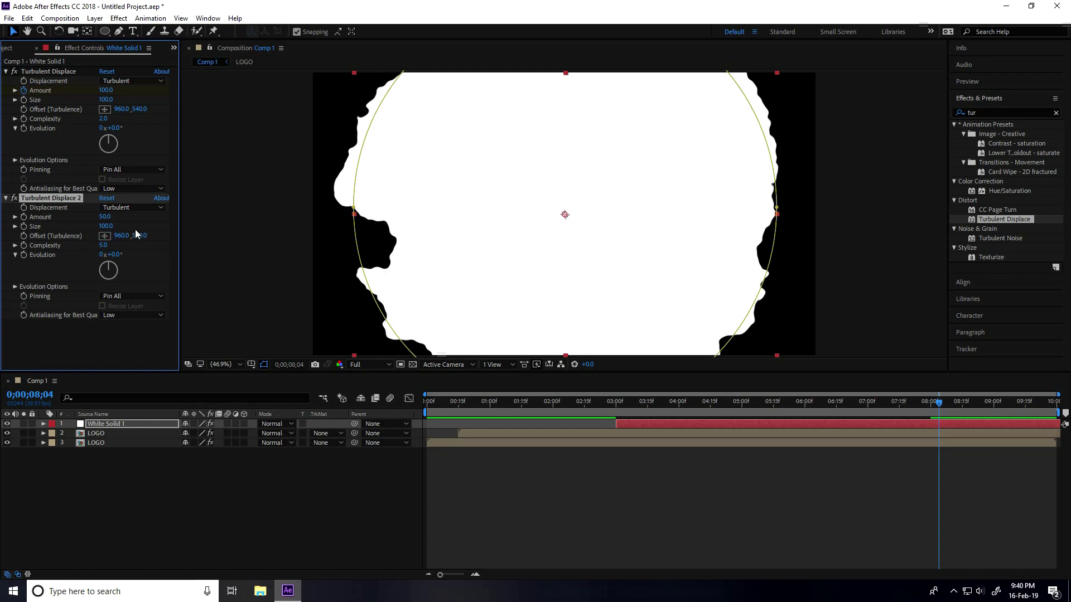
# - Preview the ragged shape animation from the start and again from about six seconds
pyautogui.moveTo(435, 406); pyautogui.dragTo(430, 441)
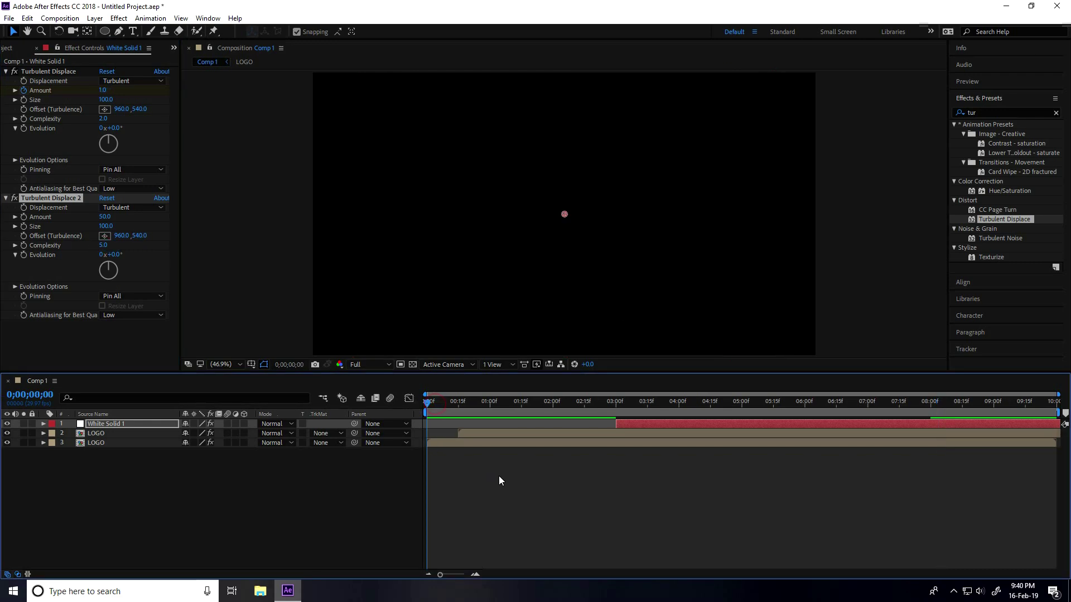
pyautogui.press('space')
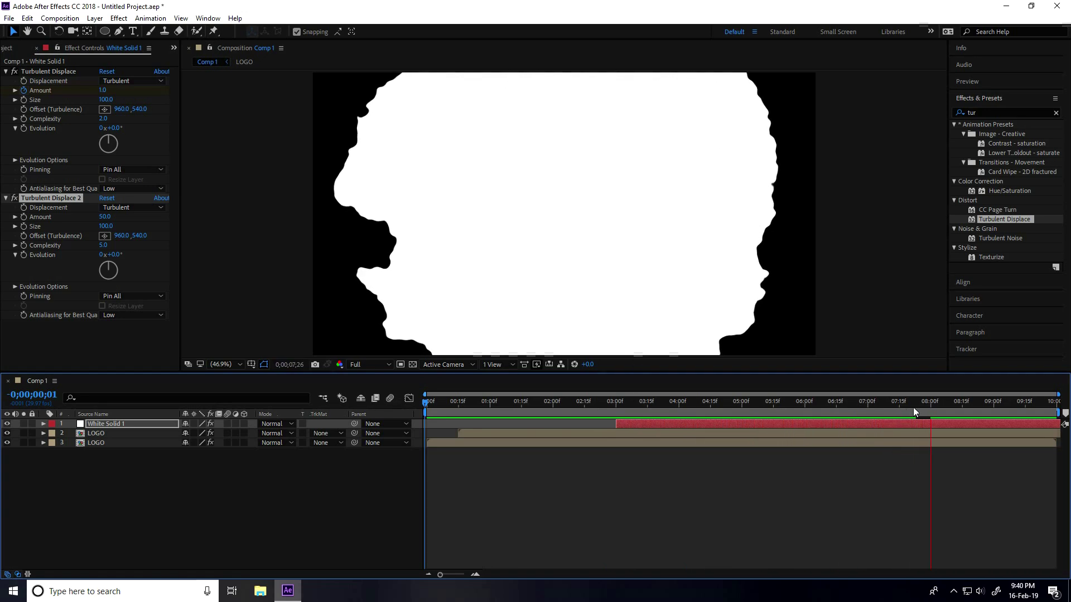
pyautogui.moveTo(939, 403); pyautogui.dragTo(814, 408)
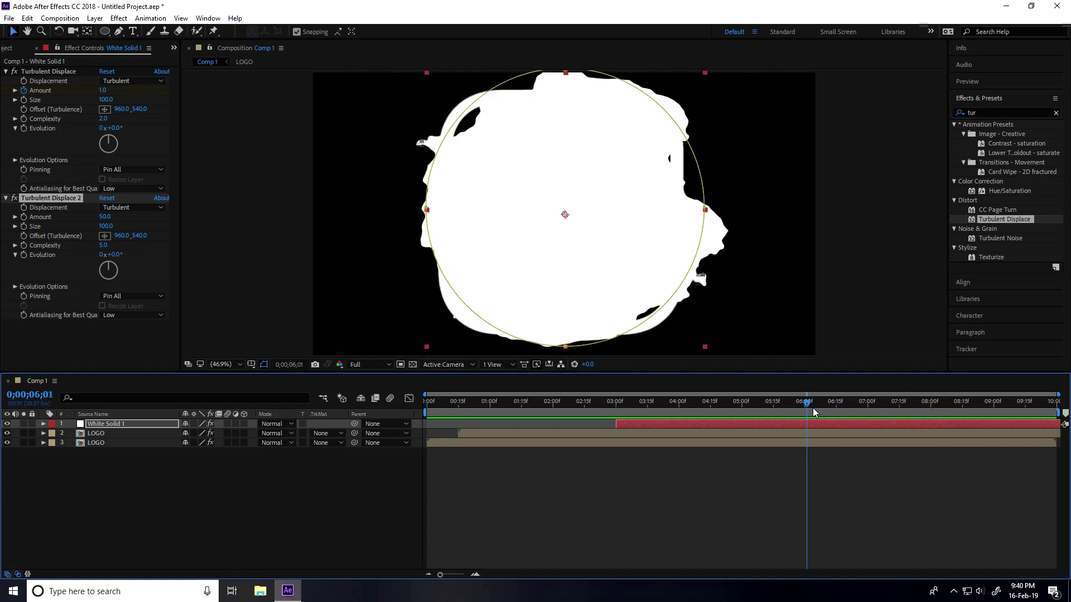
pyautogui.press('space')
# - Pre-compose White Solid 1 and both LOGO layers into a precomp named 'LOGO MASK'
pyautogui.moveTo(82, 513); pyautogui.dragTo(134, 413)
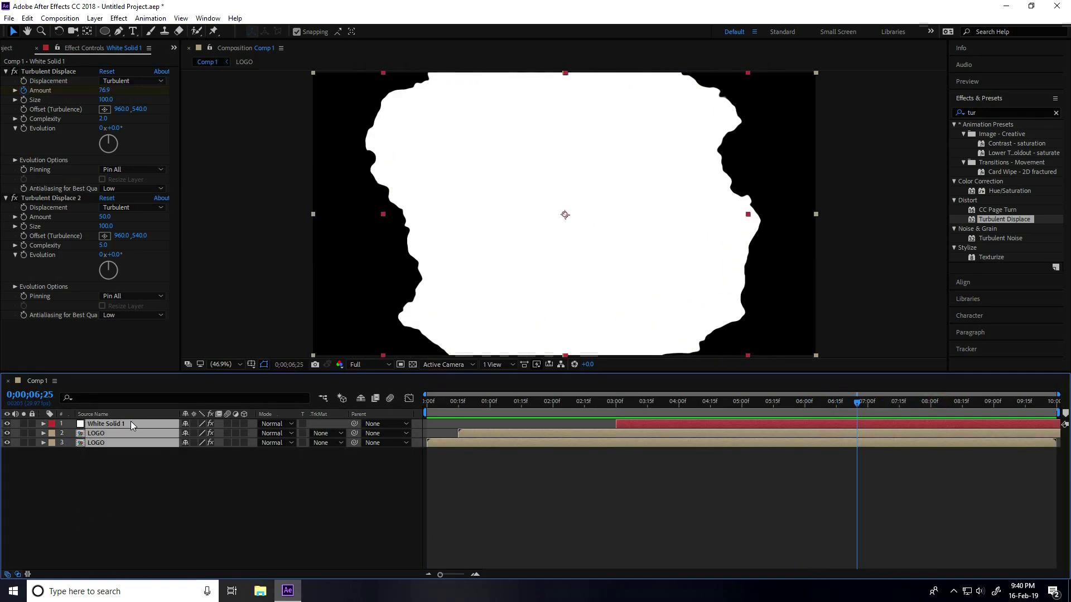
pyautogui.rightClick(102, 443)
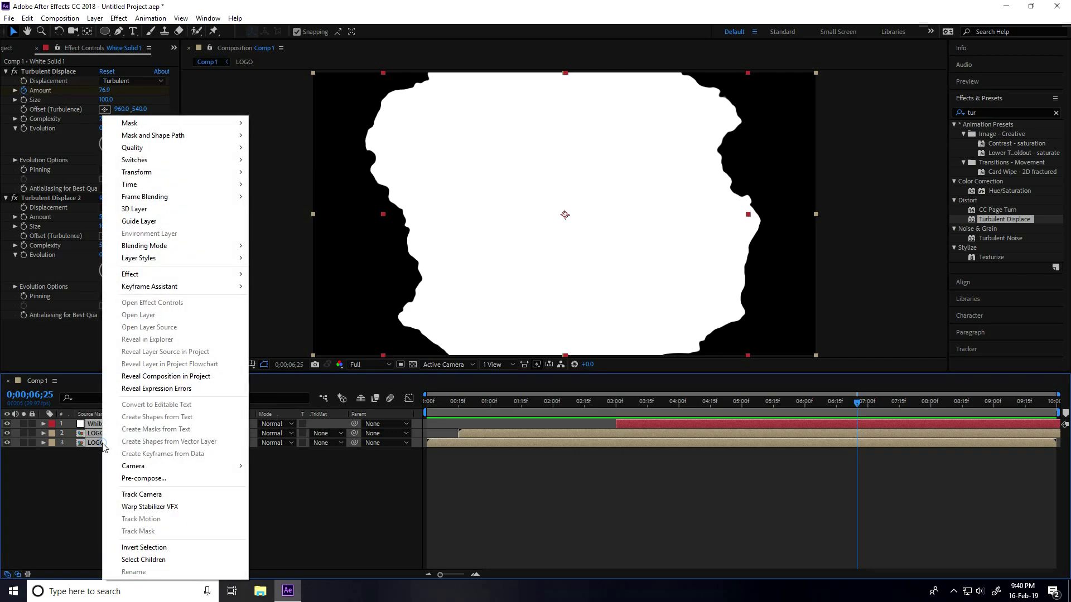
pyautogui.click(155, 478)
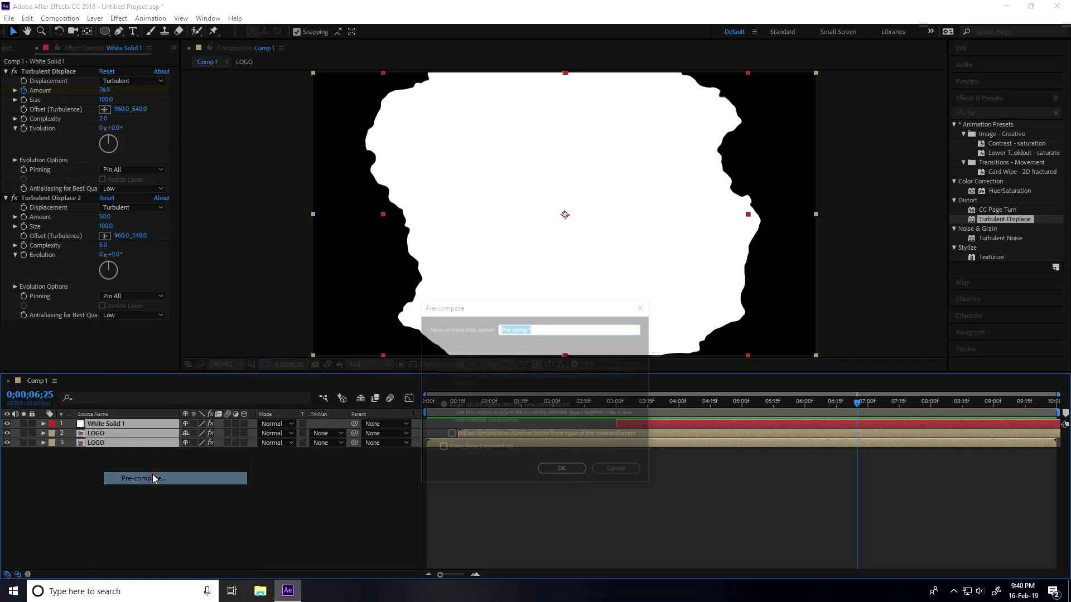
pyautogui.write('LOGO')
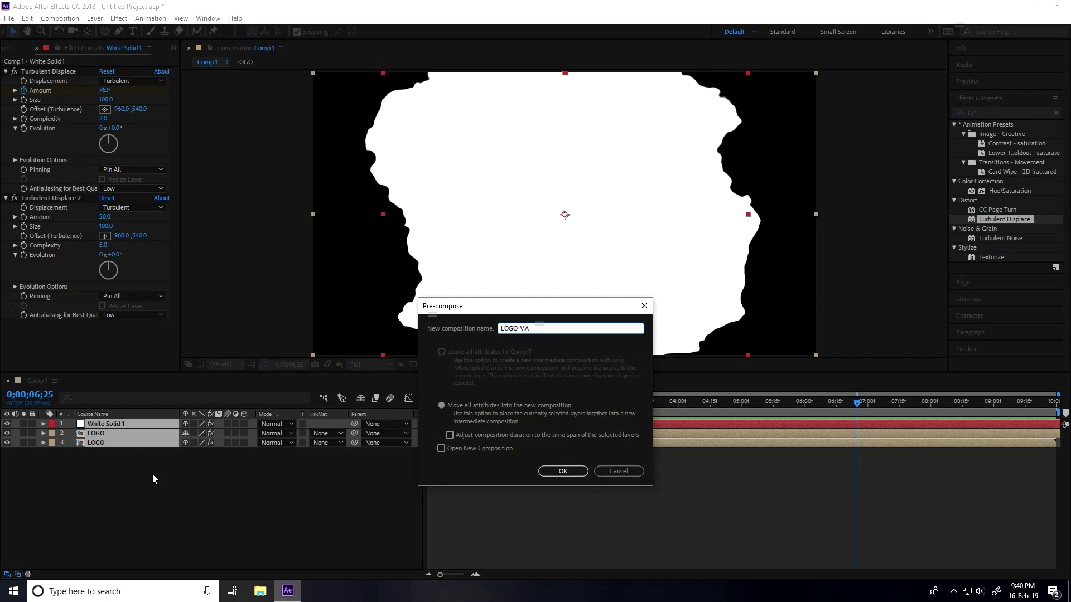
pyautogui.write('MASK')
pyautogui.click(574, 473)
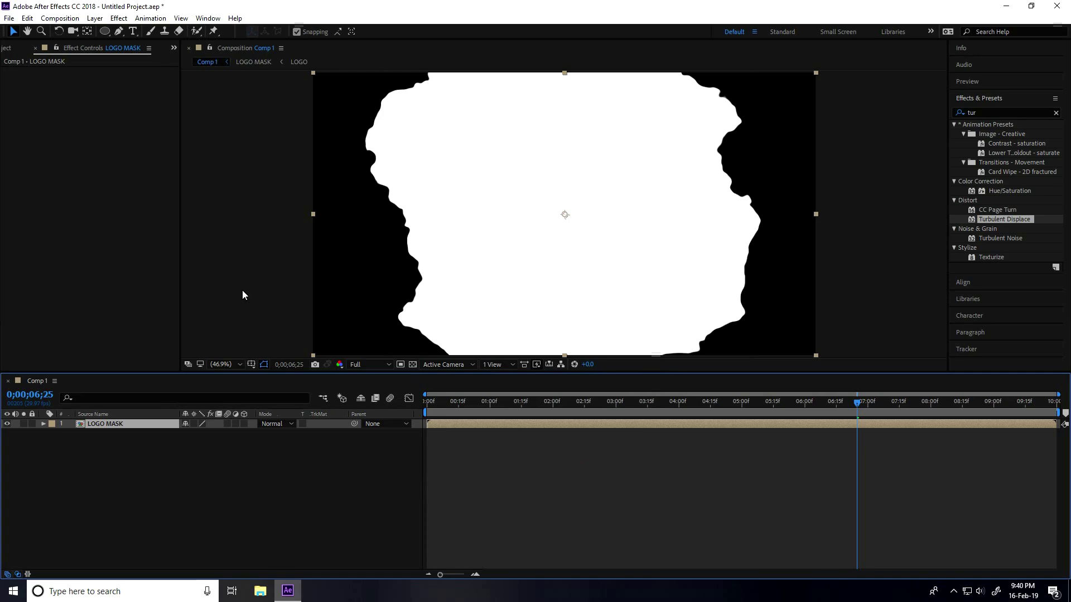
# - Place the LOGO composition under LOGO MASK and set LOGO MASK's mode to Stencil Alpha
pyautogui.click(6, 48)
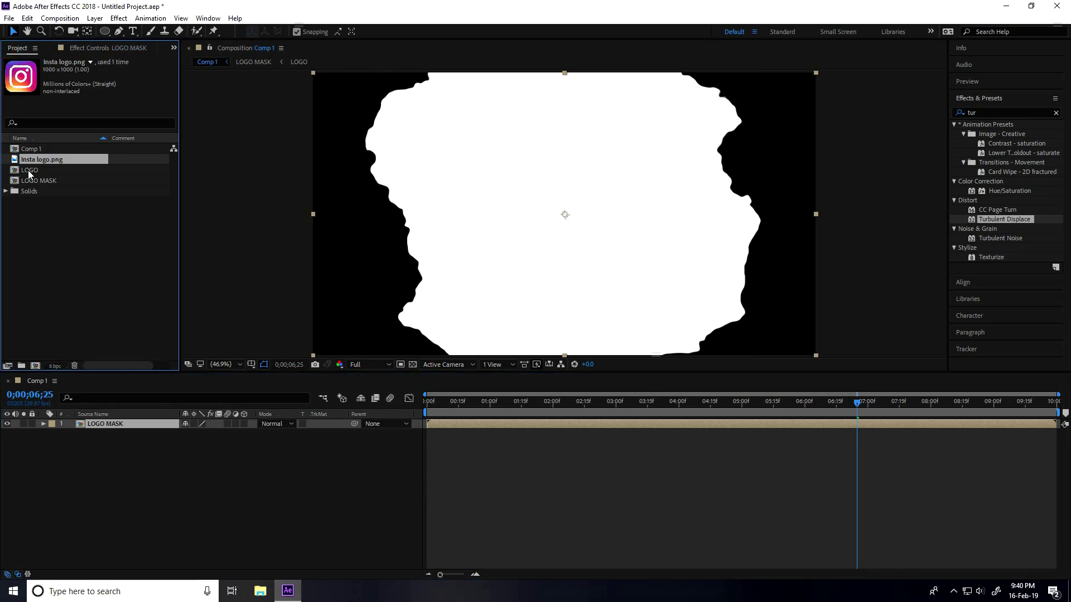
pyautogui.moveTo(28, 170); pyautogui.dragTo(94, 484)
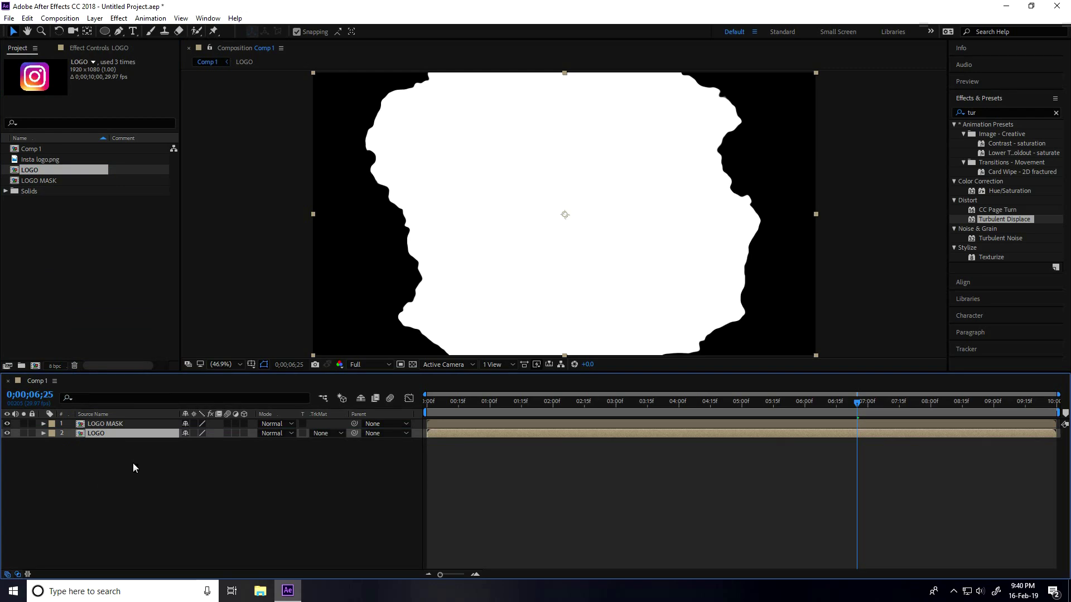
pyautogui.click(102, 423)
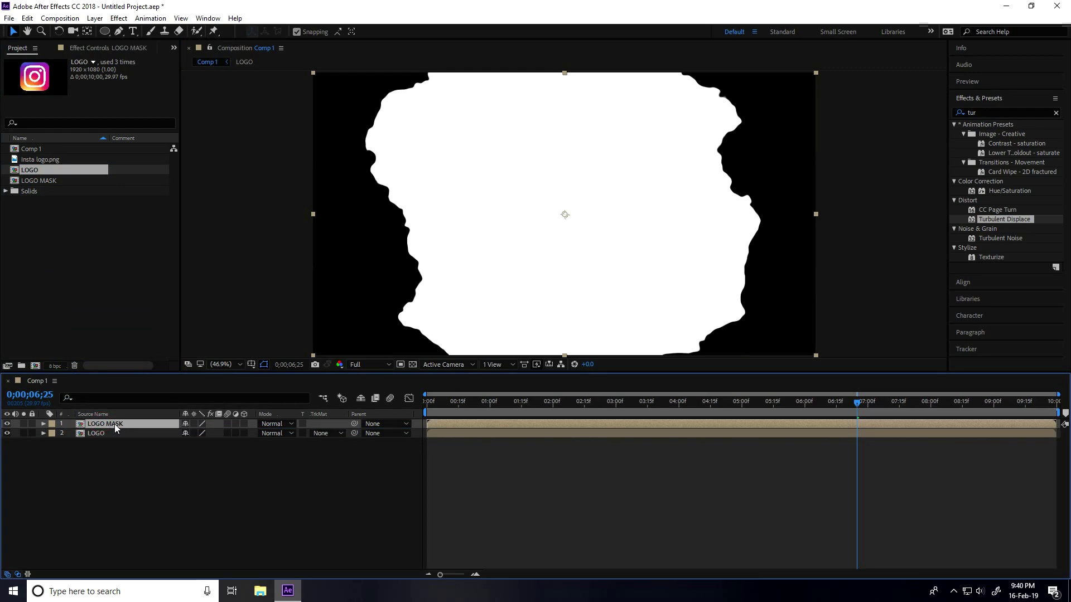
pyautogui.click(291, 423)
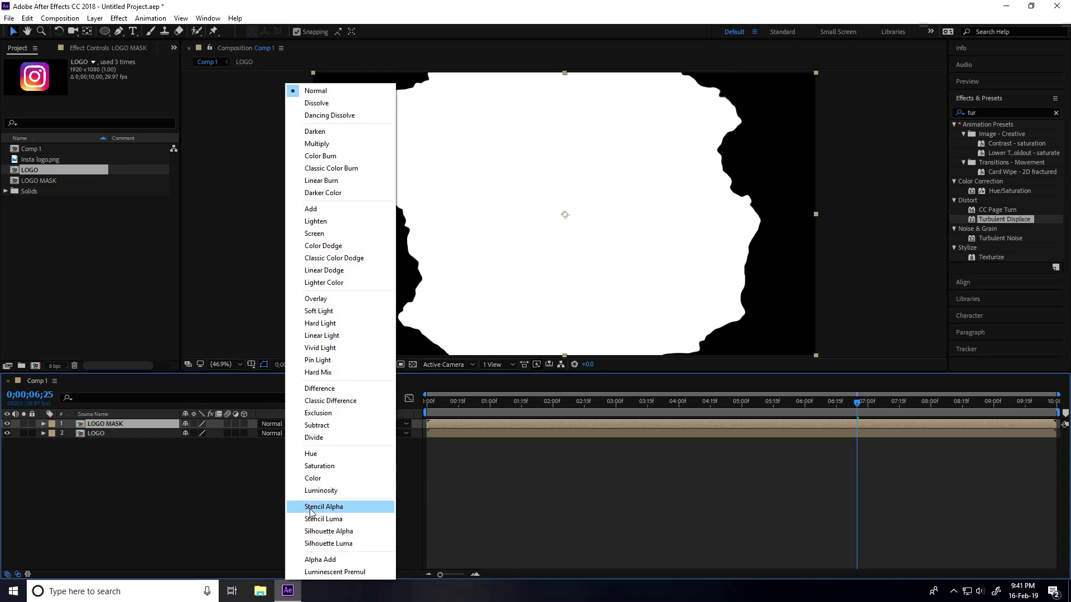
pyautogui.click(349, 507)
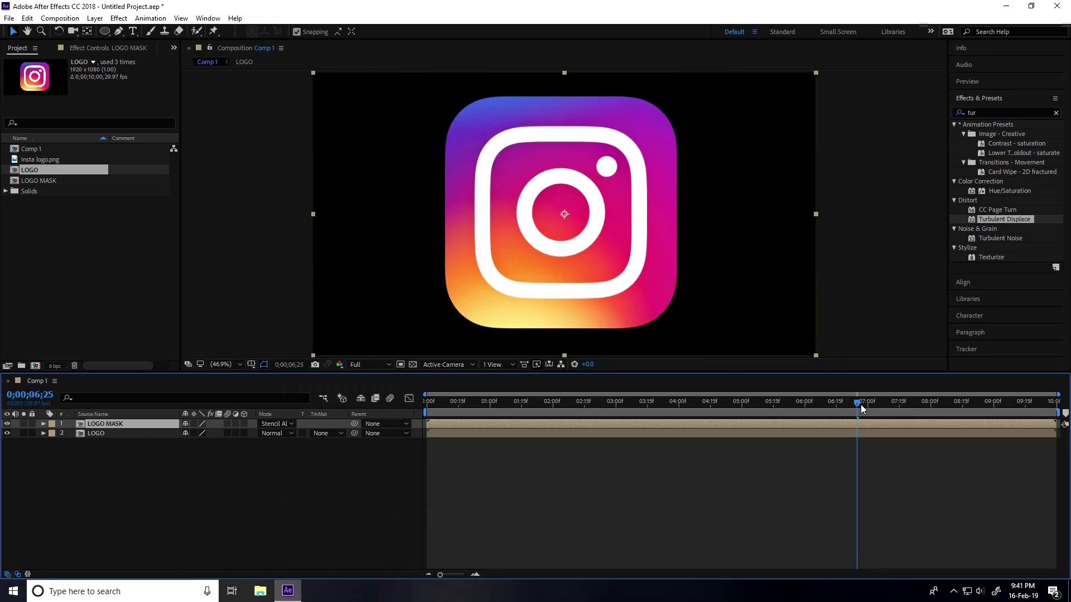
# - Preview the logo reveal from the start
pyautogui.moveTo(862, 404); pyautogui.dragTo(426, 406)
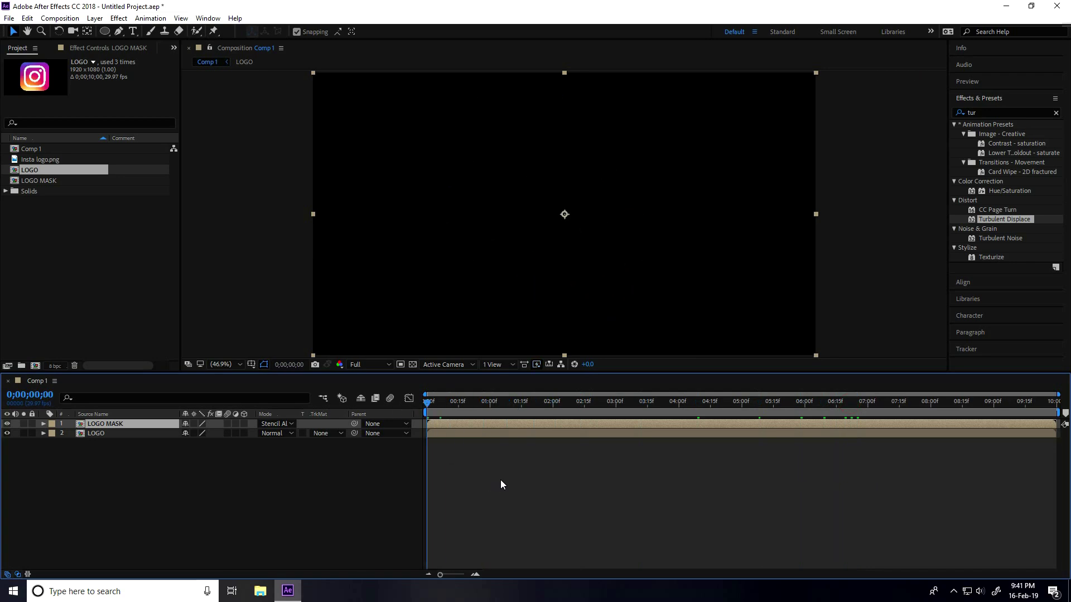
pyautogui.press('space')
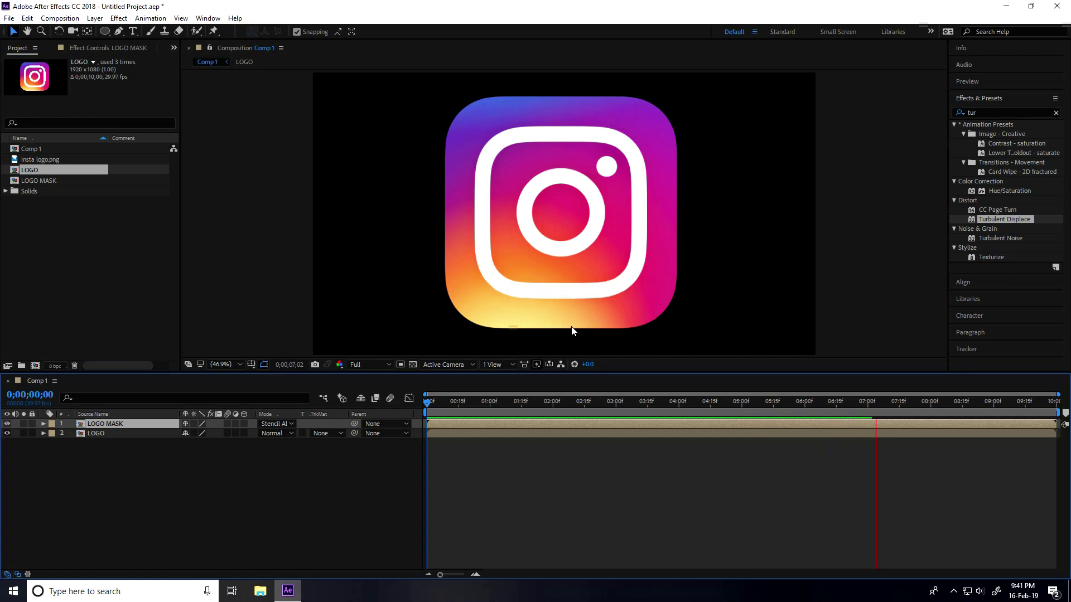
pyautogui.press('space')
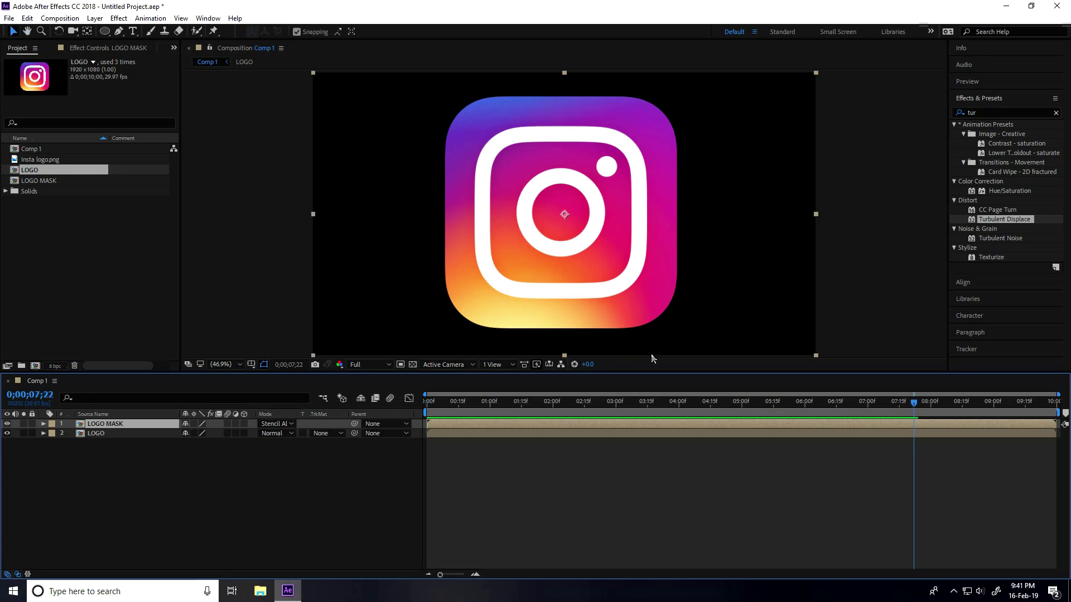
# - Pre-compose the LOGO MASK and LOGO layers into a precomp named 'LOGO 3D'
pyautogui.moveTo(66, 487)
pyautogui.mouseDown()
pyautogui.moveTo(126, 412)
pyautogui.moveTo(122, 423)
pyautogui.mouseUp()
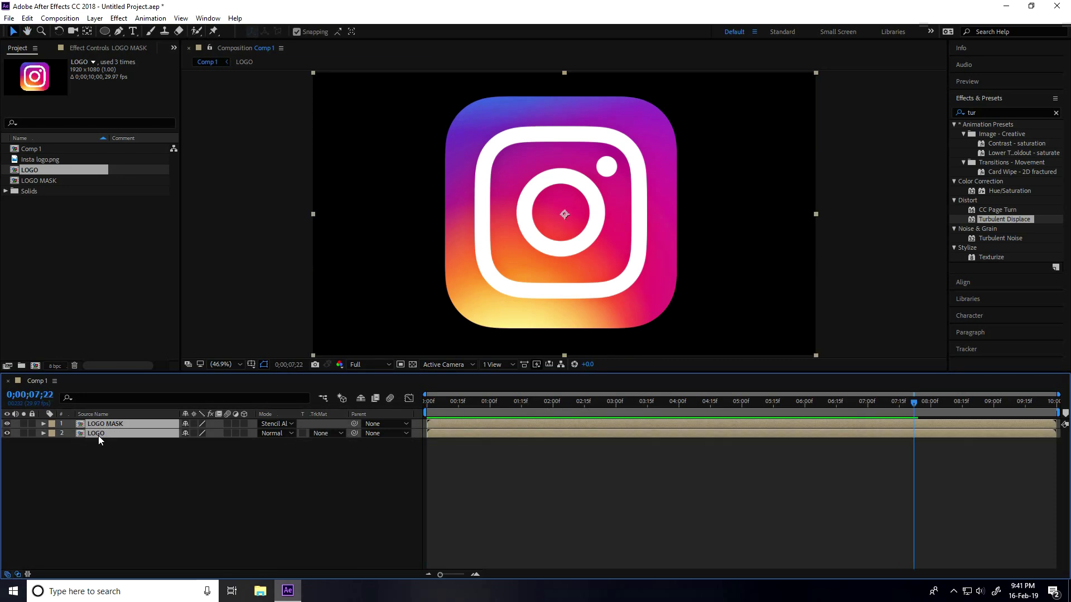
pyautogui.rightClick(98, 431)
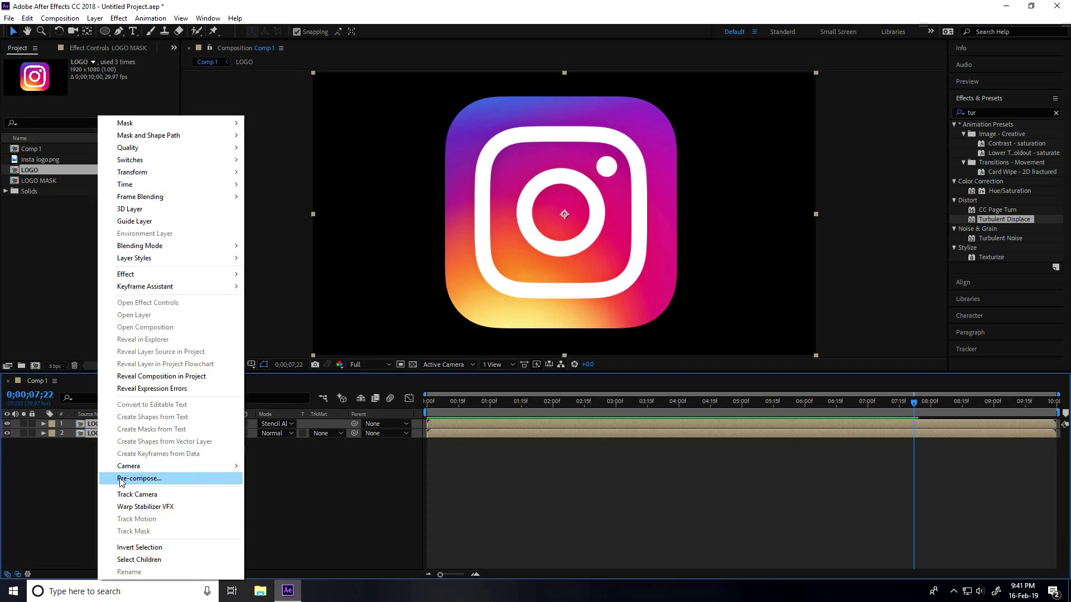
pyautogui.click(149, 479)
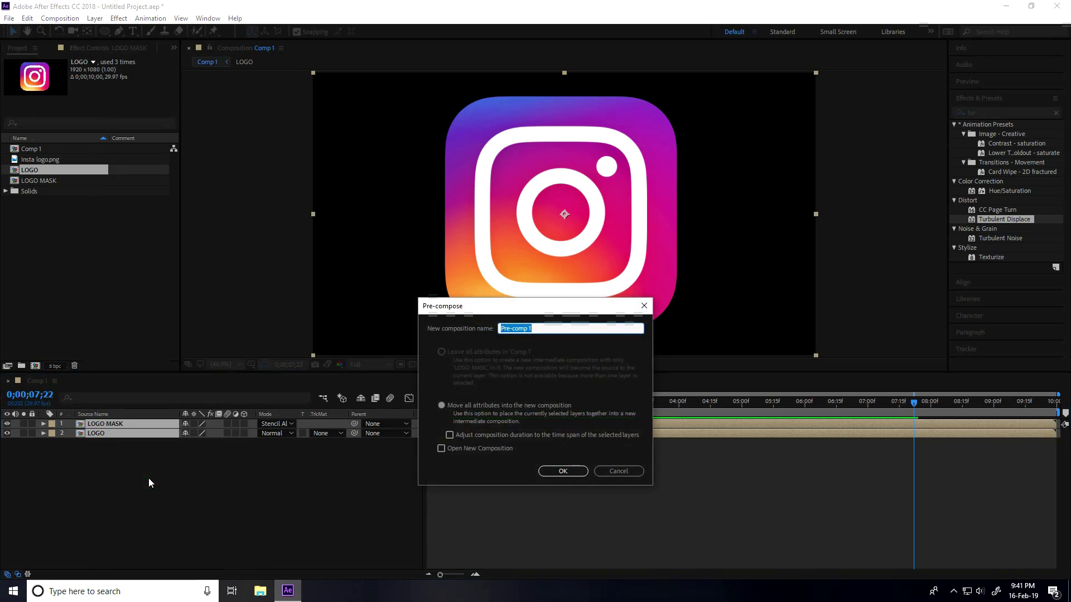
pyautogui.press('BackSpace')
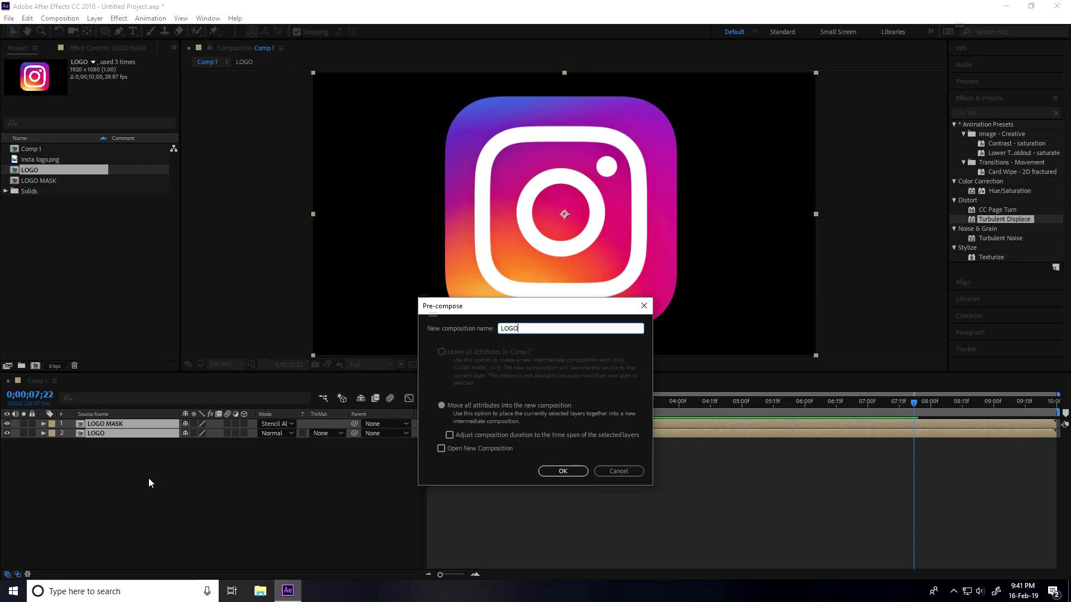
pyautogui.click(567, 475)
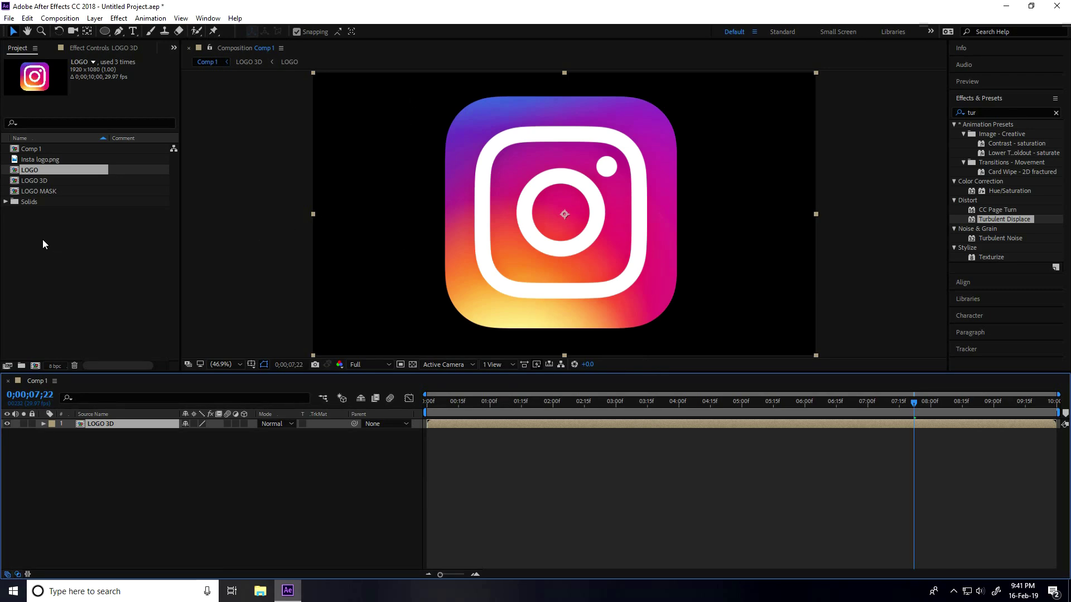
# - Import the 78570.jpg grunge texture and place it in Comp 1 below LOGO 3D
pyautogui.rightClick(36, 223)
pyautogui.moveTo(140, 278)
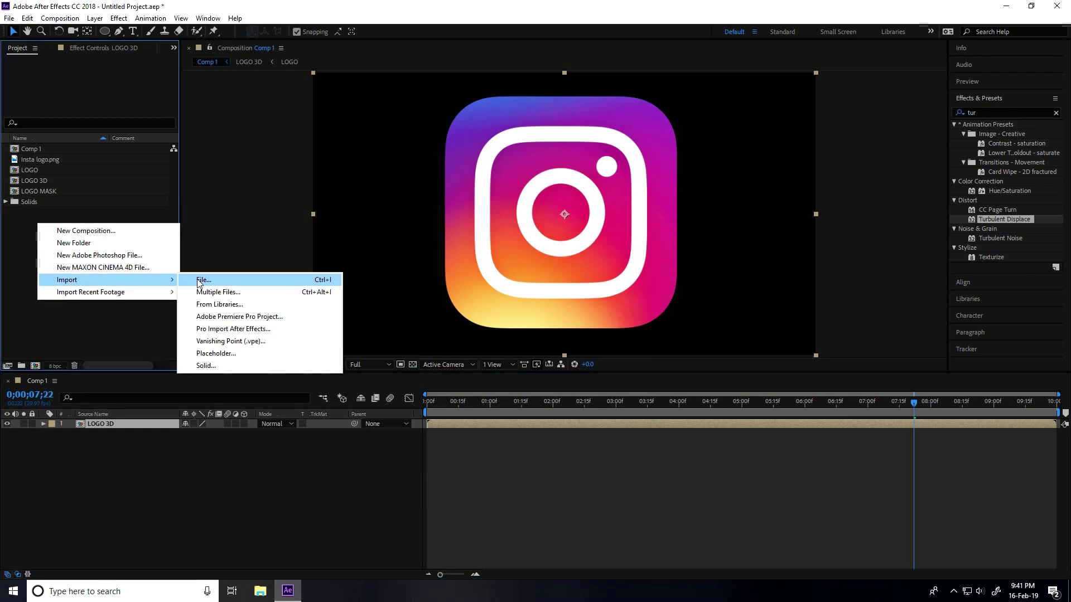
pyautogui.click(202, 279)
pyautogui.click(181, 206)
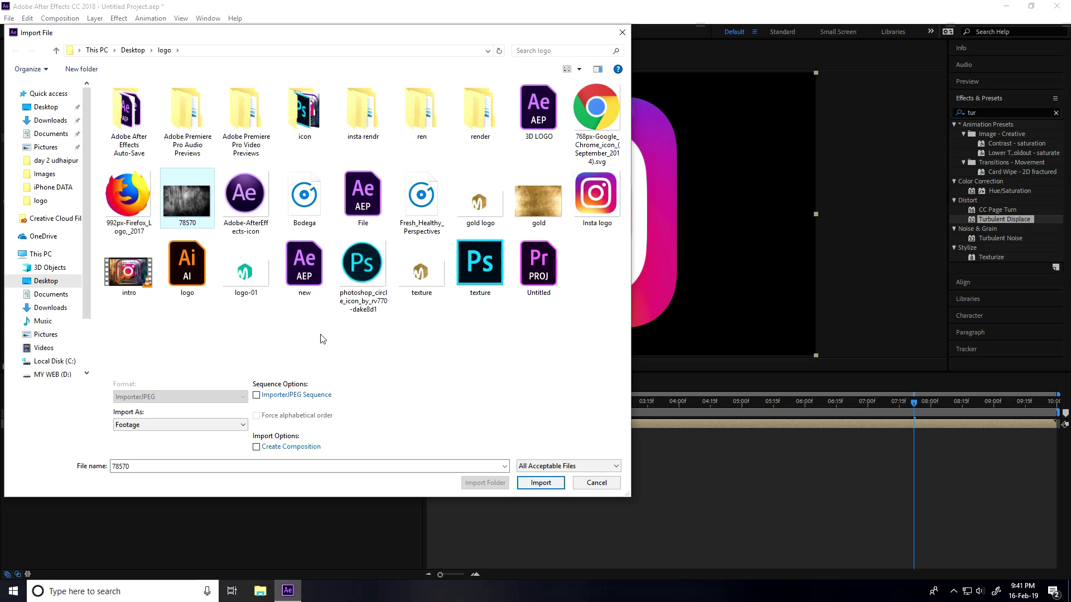
pyautogui.click(542, 483)
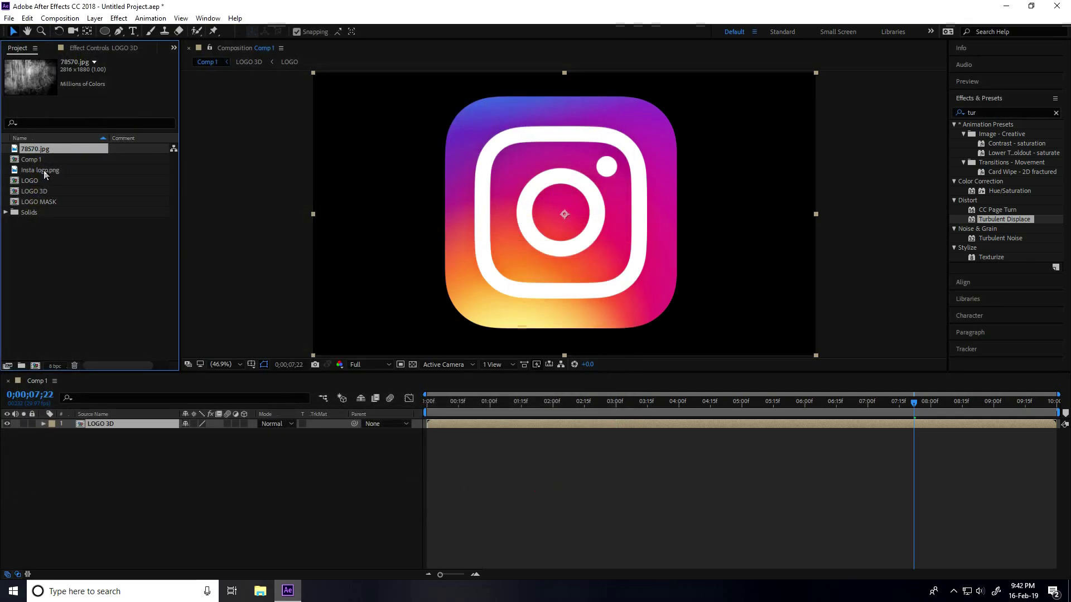
pyautogui.moveTo(45, 150); pyautogui.dragTo(128, 478)
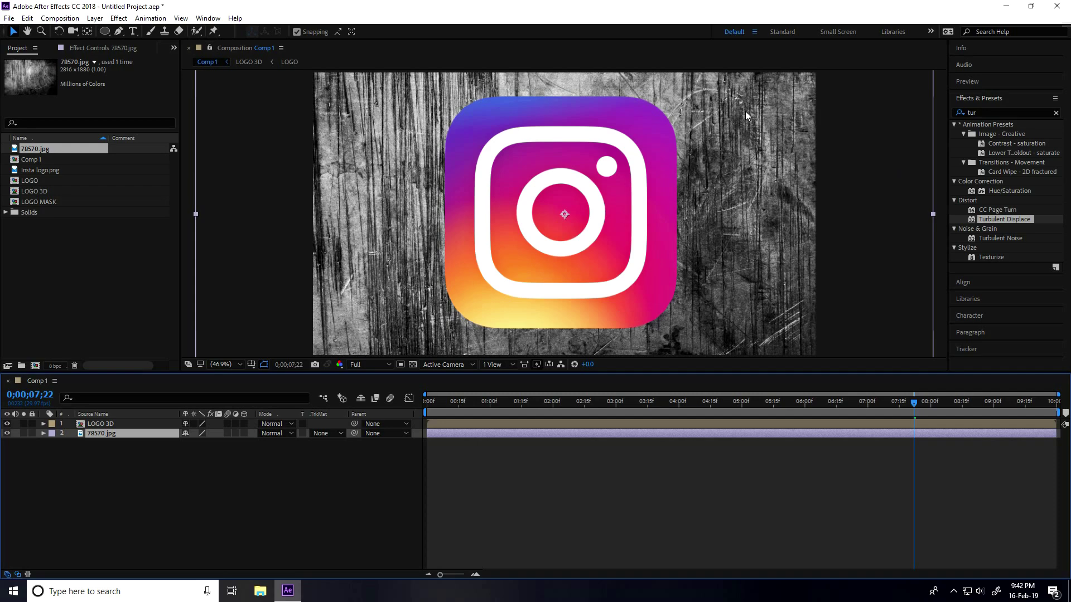
# - Apply Curves to the 78570.jpg texture and bend the RGB curve into a contrast S-curve
pyautogui.click(985, 115)
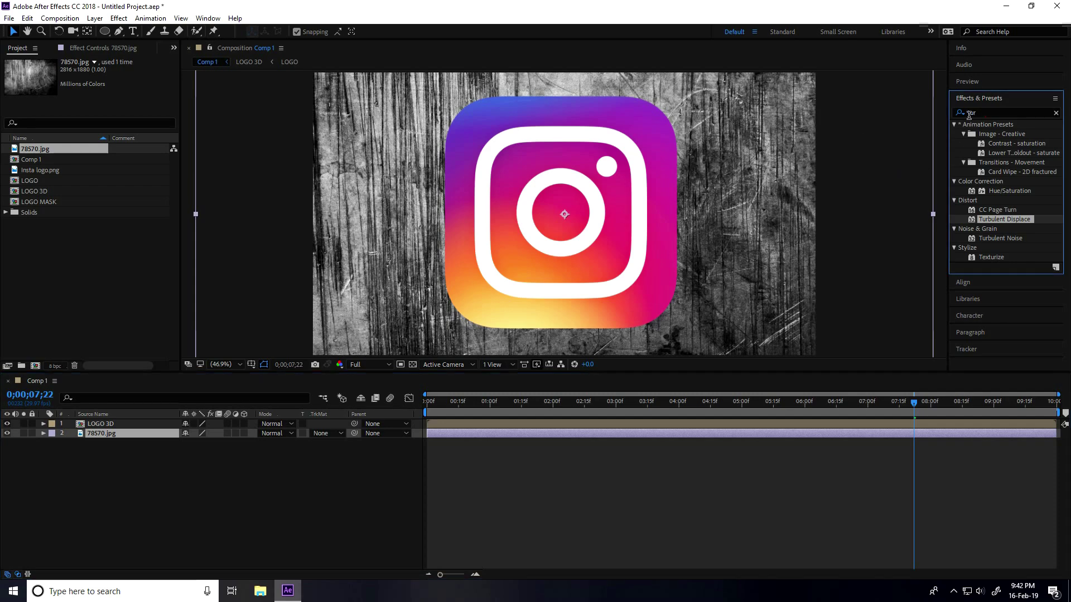
pyautogui.click(962, 110)
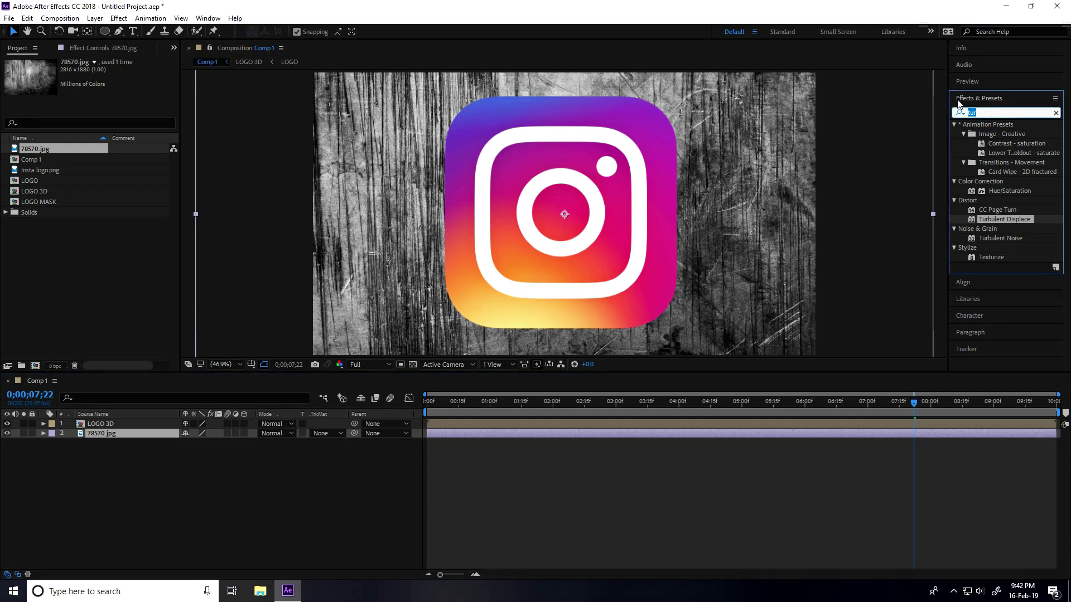
pyautogui.write('cur')
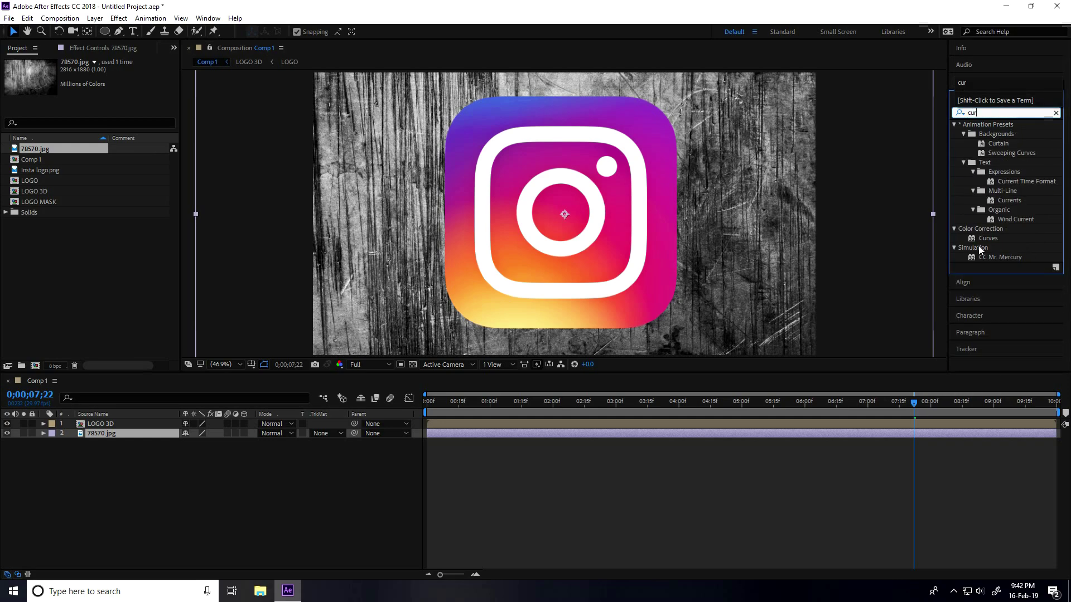
pyautogui.moveTo(988, 239); pyautogui.dragTo(105, 435)
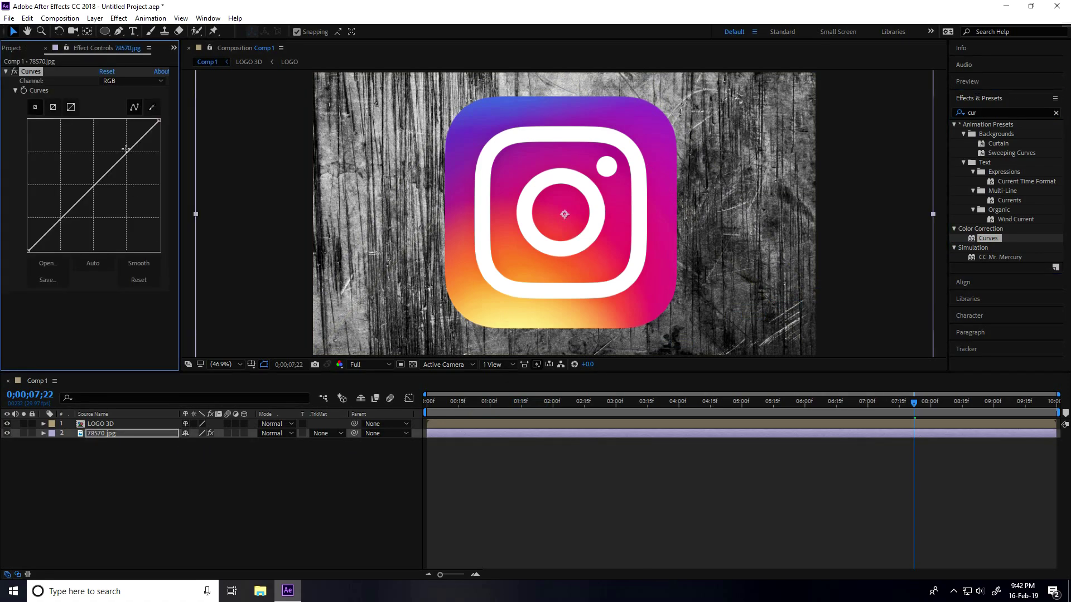
pyautogui.moveTo(128, 152); pyautogui.dragTo(121, 139)
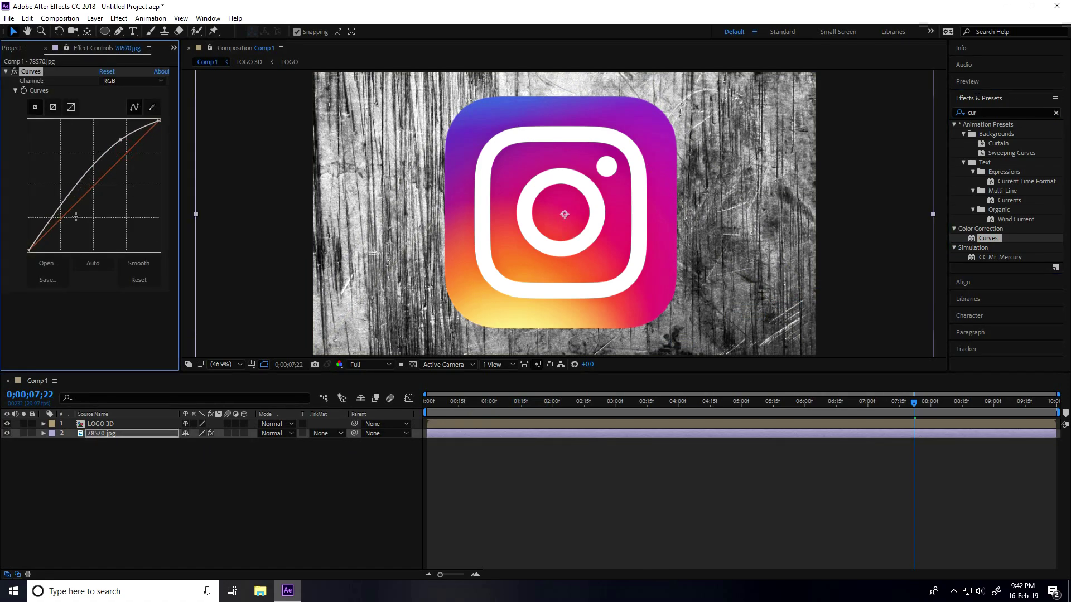
pyautogui.moveTo(50, 222); pyautogui.dragTo(67, 227)
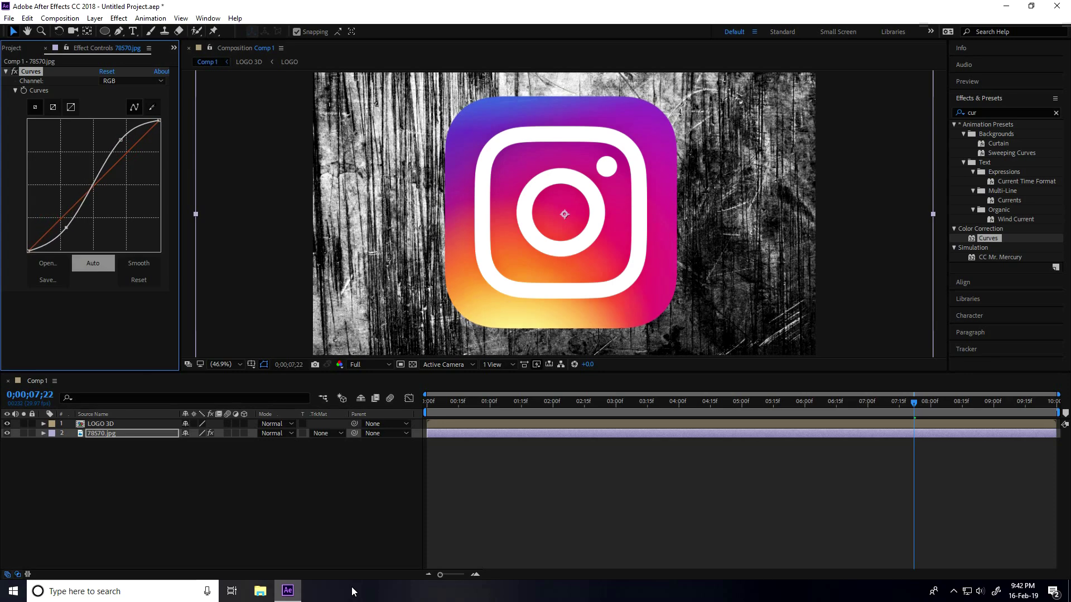
# - Make LOGO 3D and 78570.jpg 3D layers and show LOGO 3D's Position
pyautogui.click(244, 424)
pyautogui.click(245, 433)
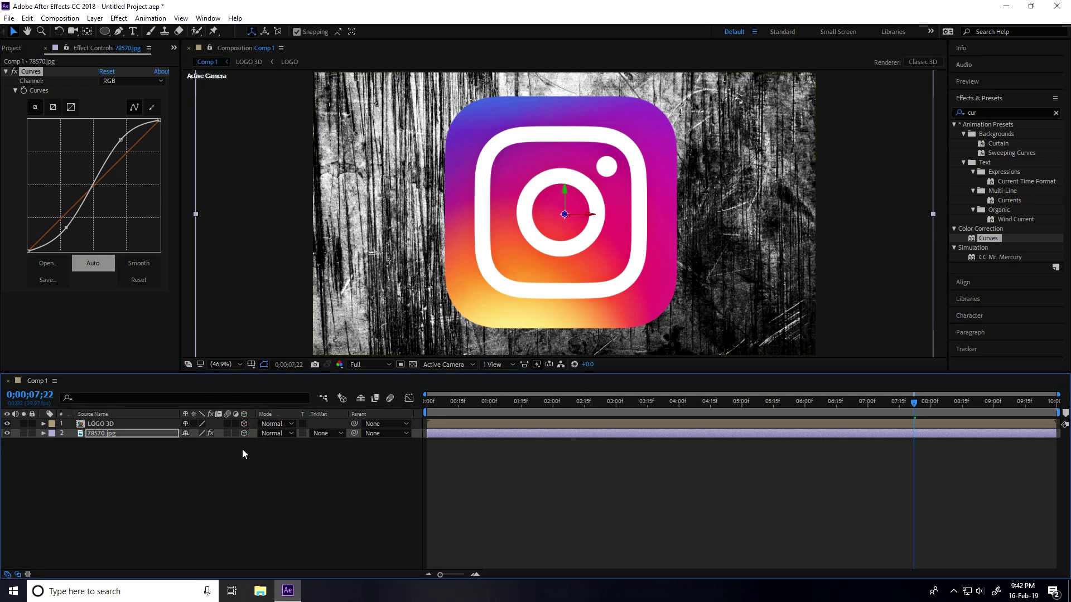
pyautogui.click(91, 467)
pyautogui.click(122, 424)
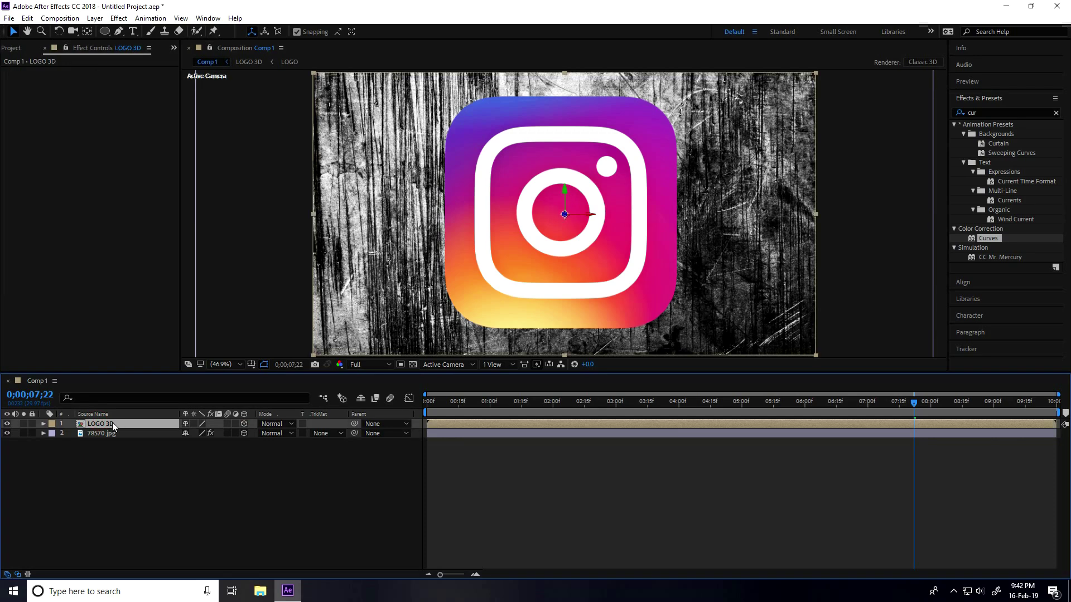
pyautogui.press('p')
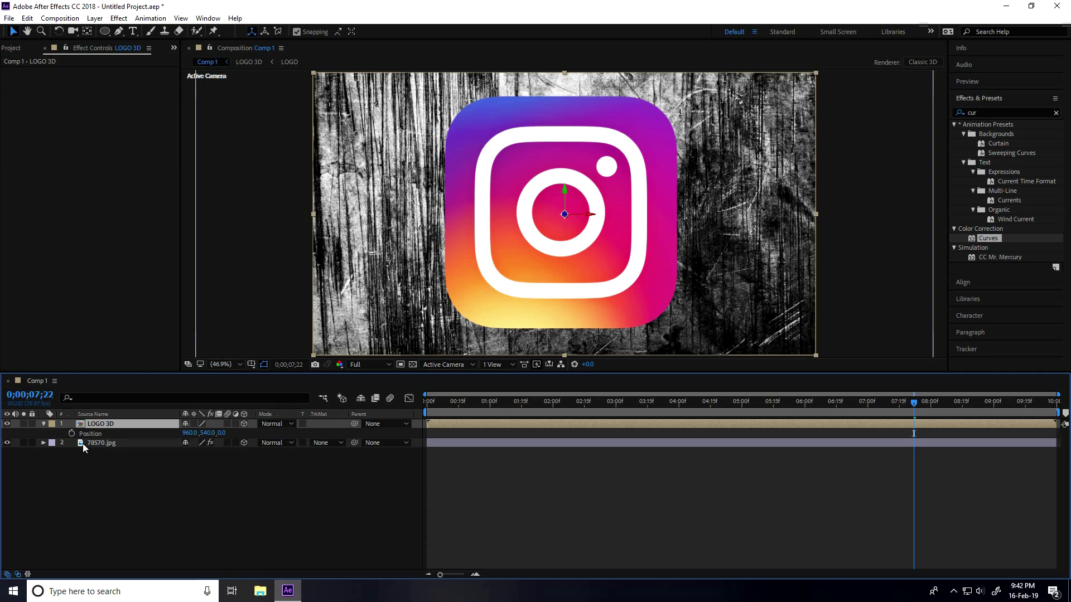
# - Push the 78570.jpg texture back by setting its Z position to 50
pyautogui.click(111, 443)
pyautogui.press('p')
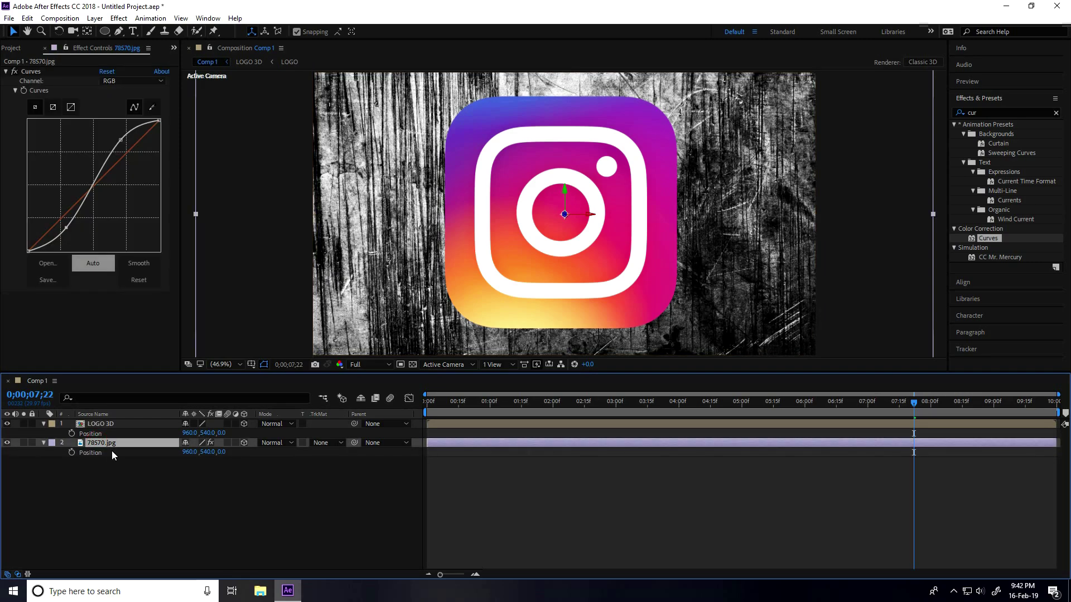
pyautogui.click(222, 452)
pyautogui.write('50')
pyautogui.press('Return')
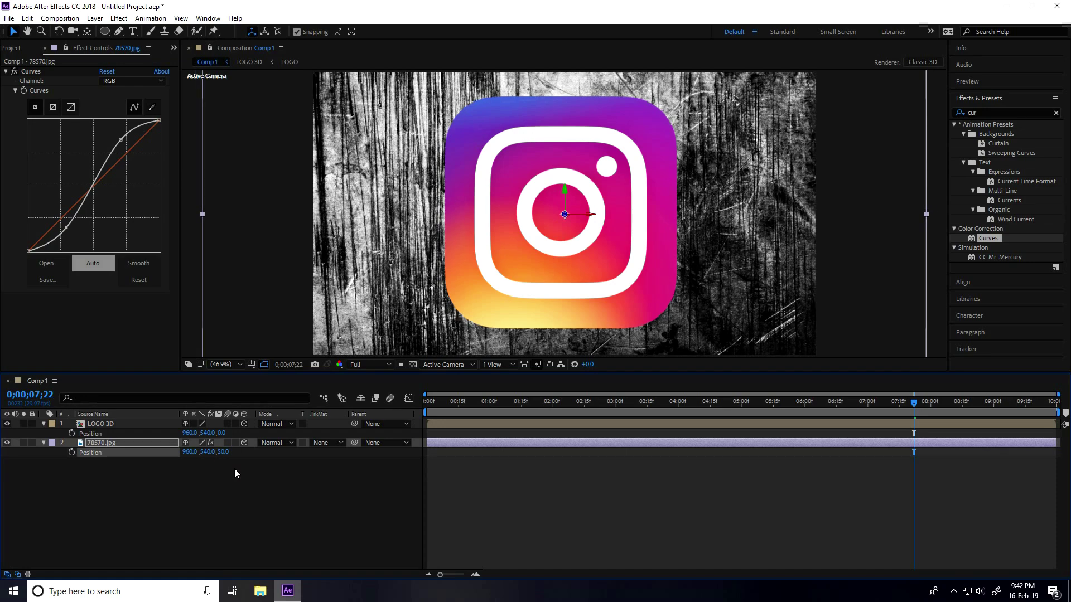
pyautogui.click(513, 364)
pyautogui.click(519, 414)
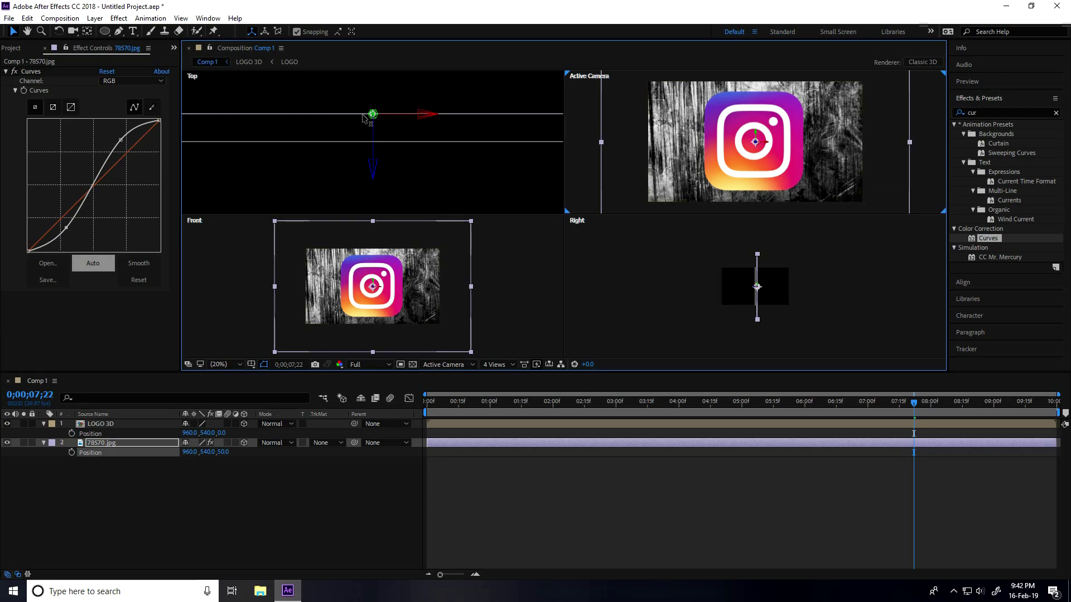
pyautogui.click(496, 364)
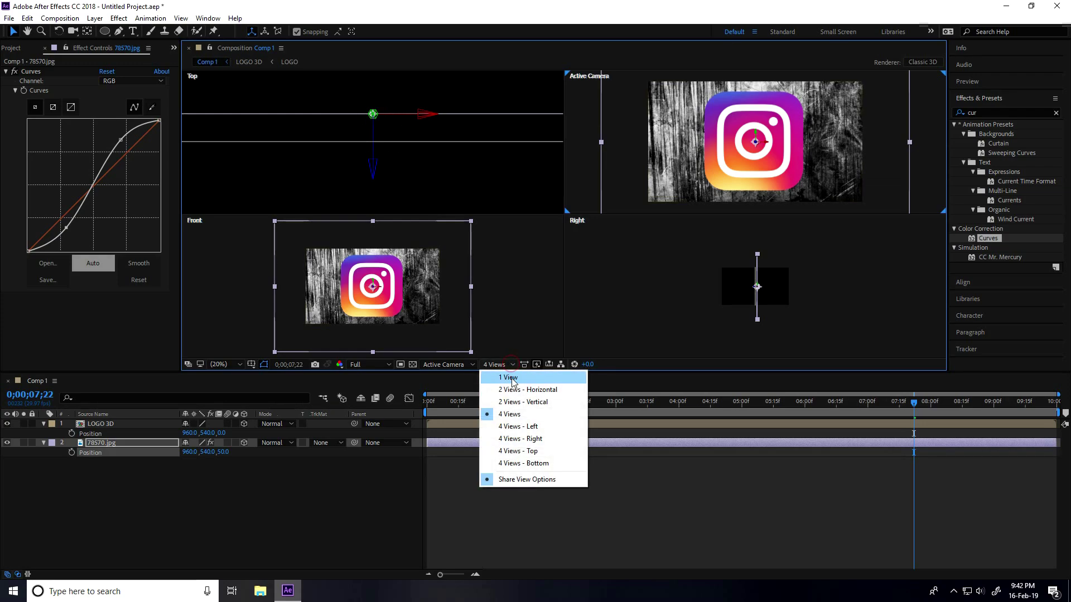
pyautogui.click(511, 377)
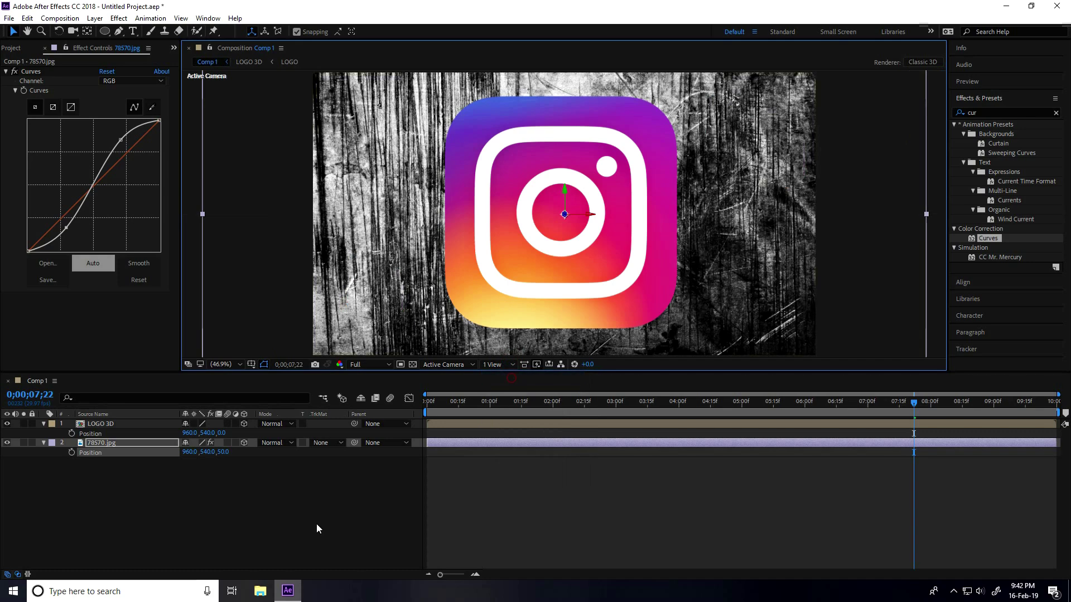
# - Add a new camera layer, Camera 1, with the default settings
pyautogui.click(219, 532)
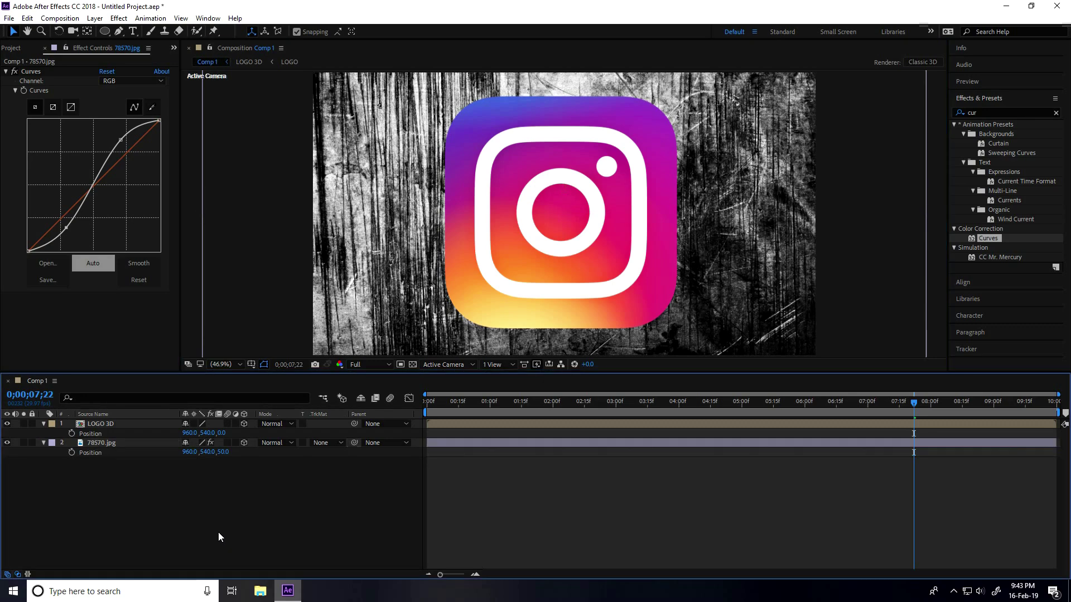
pyautogui.rightClick(196, 534)
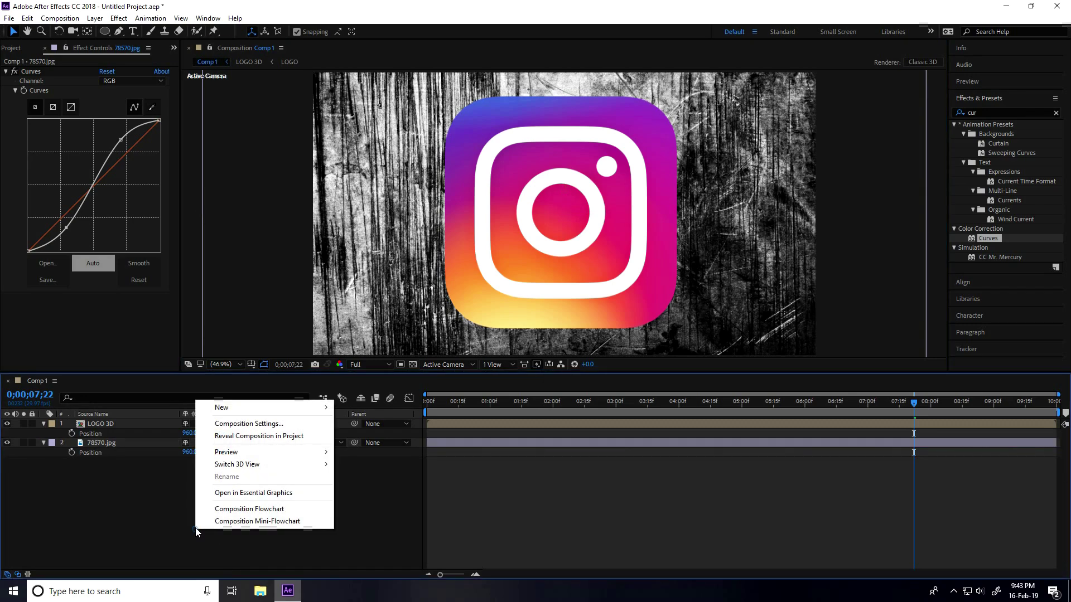
pyautogui.moveTo(229, 408)
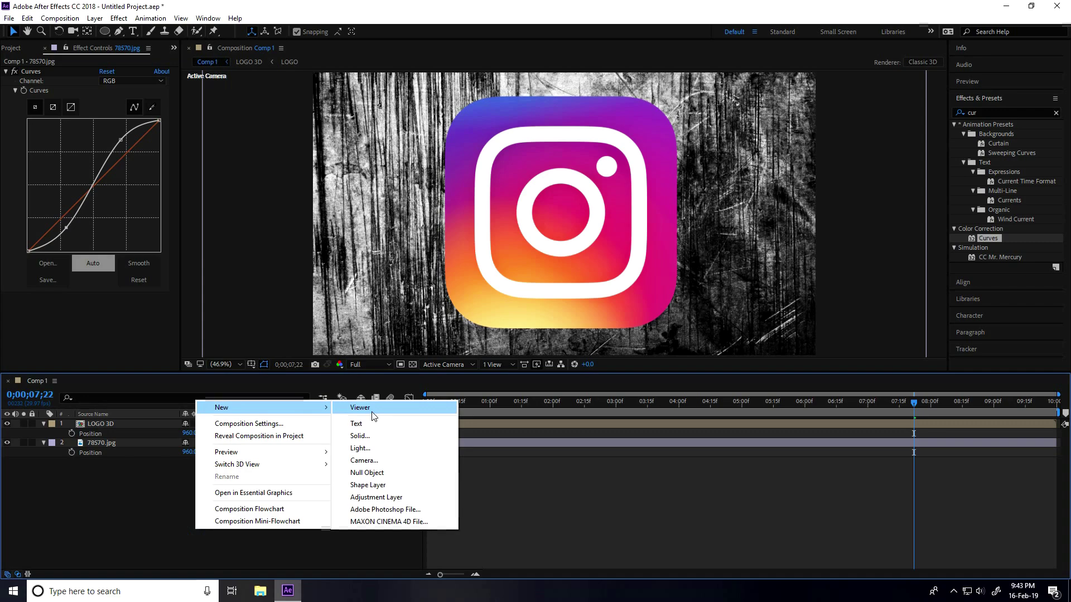
pyautogui.click(371, 461)
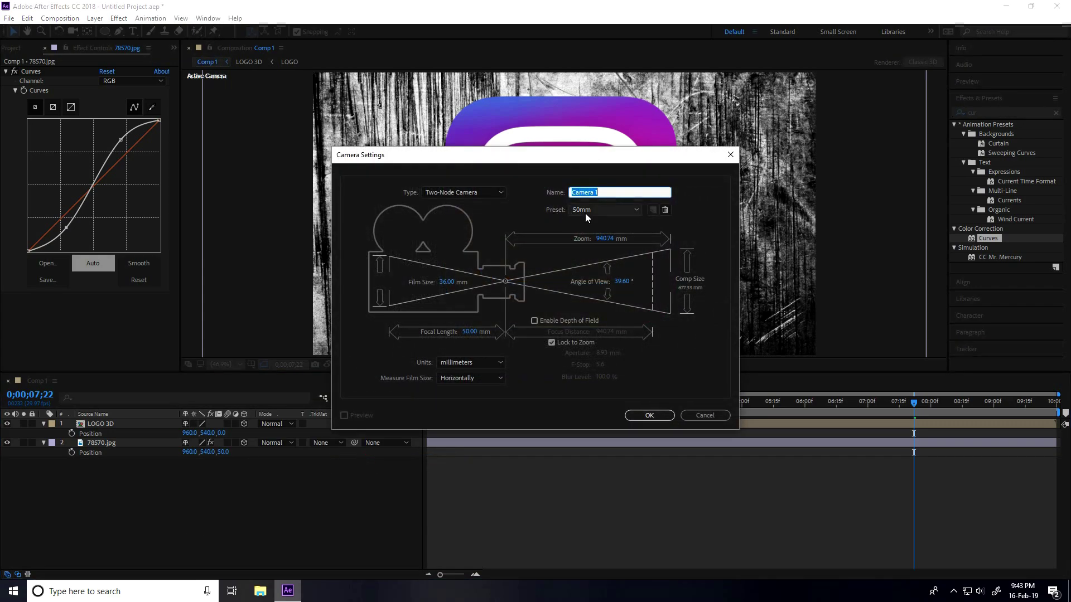
pyautogui.click(650, 415)
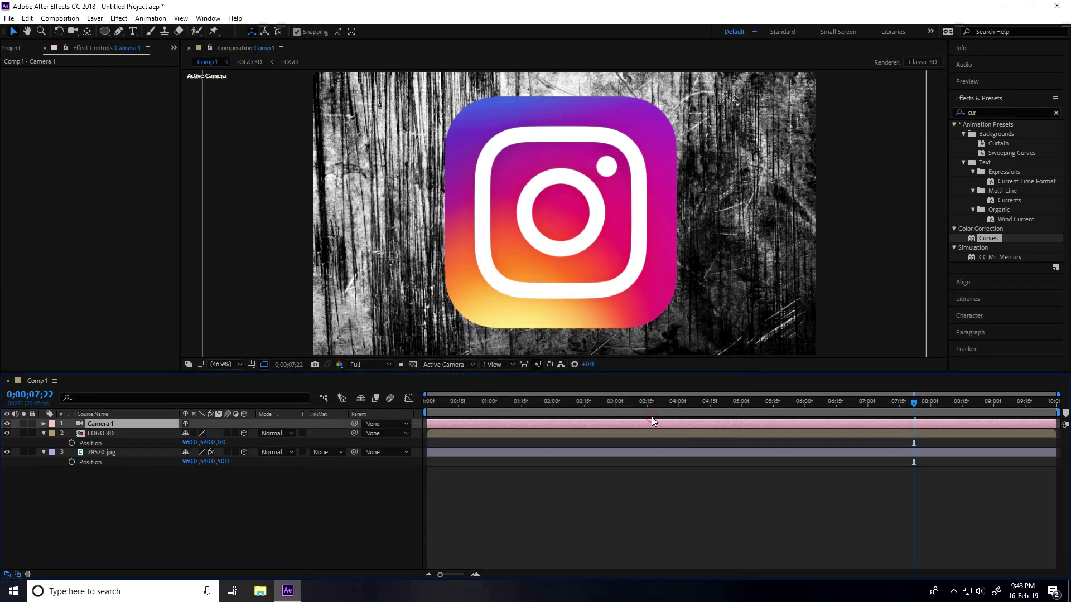
# - Return the current time to 0:00 and select the Unified Camera Tool
pyautogui.click(451, 405)
pyautogui.moveTo(451, 404); pyautogui.dragTo(425, 404)
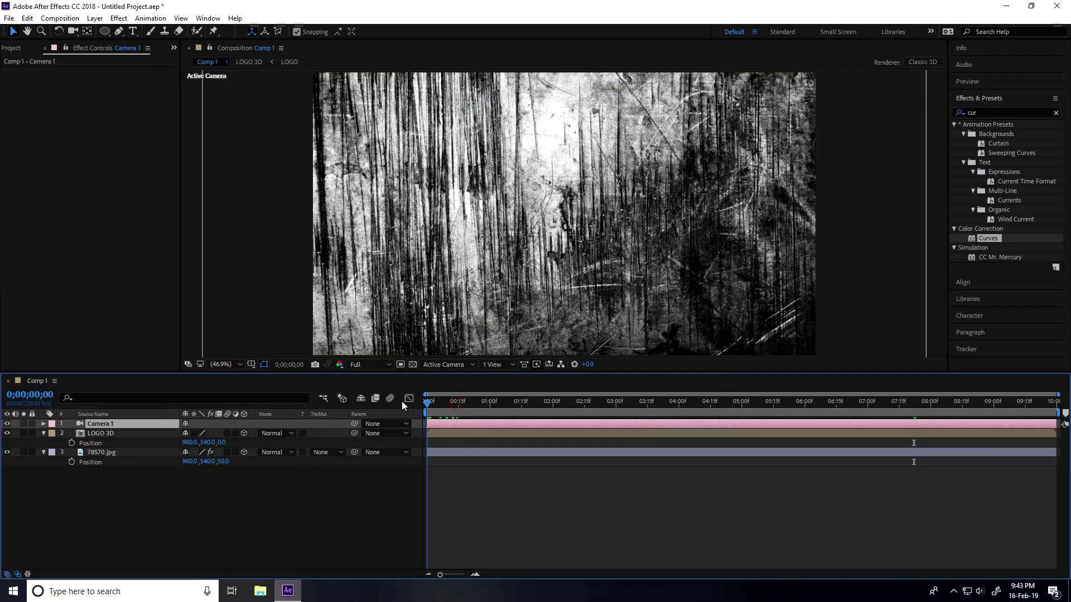
pyautogui.scroll(-2, 522, 207)
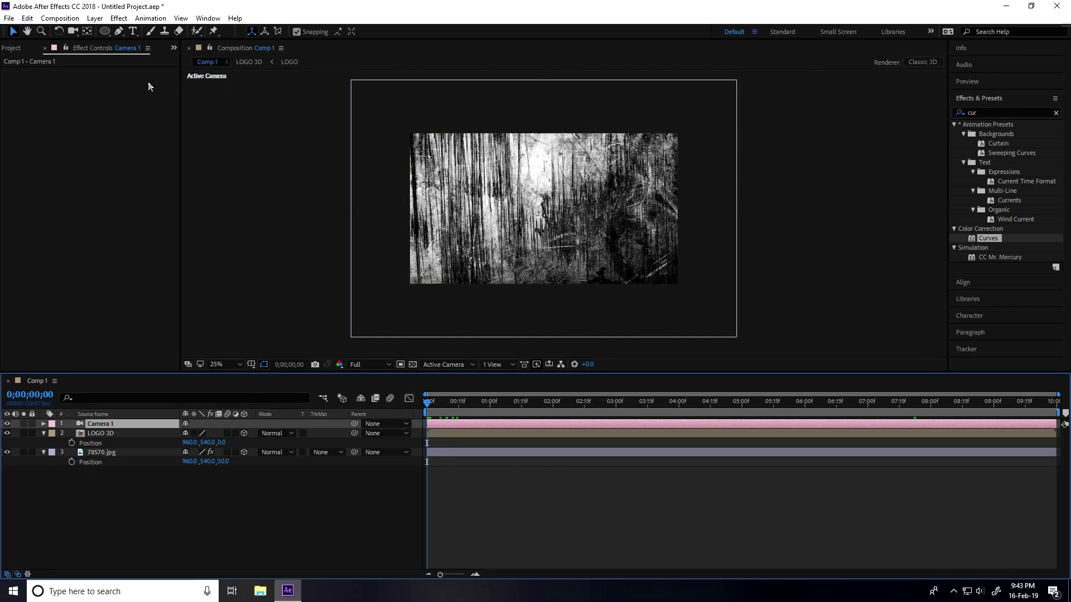
pyautogui.click(72, 32)
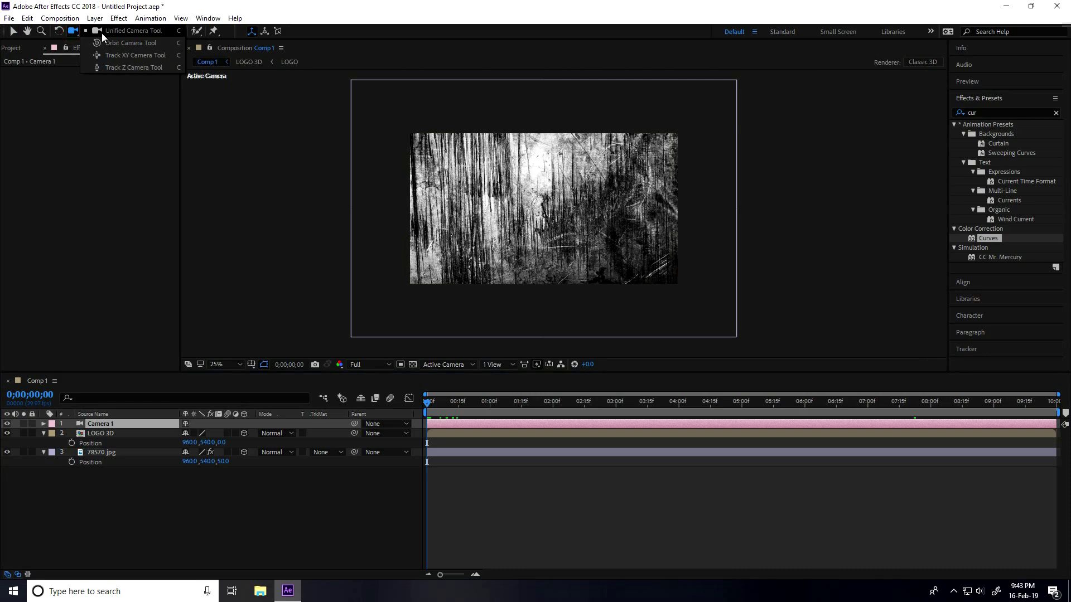
pyautogui.click(156, 35)
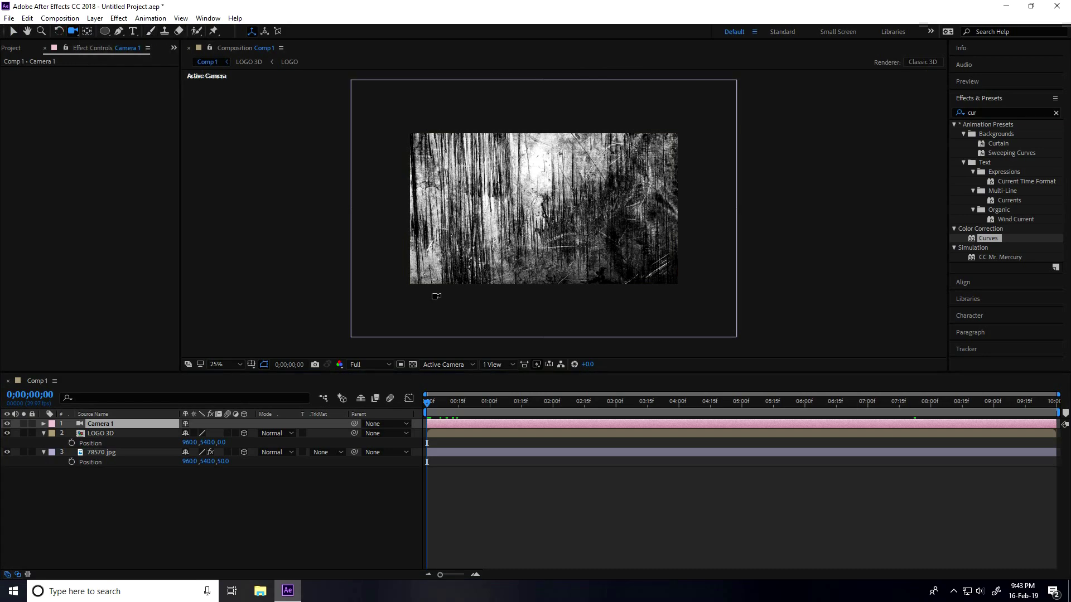
# - Keyframe Camera 1's Point of Interest and Position, orbiting from a tilted pose at 0:00 to a 9:00 pose
pyautogui.click(44, 425)
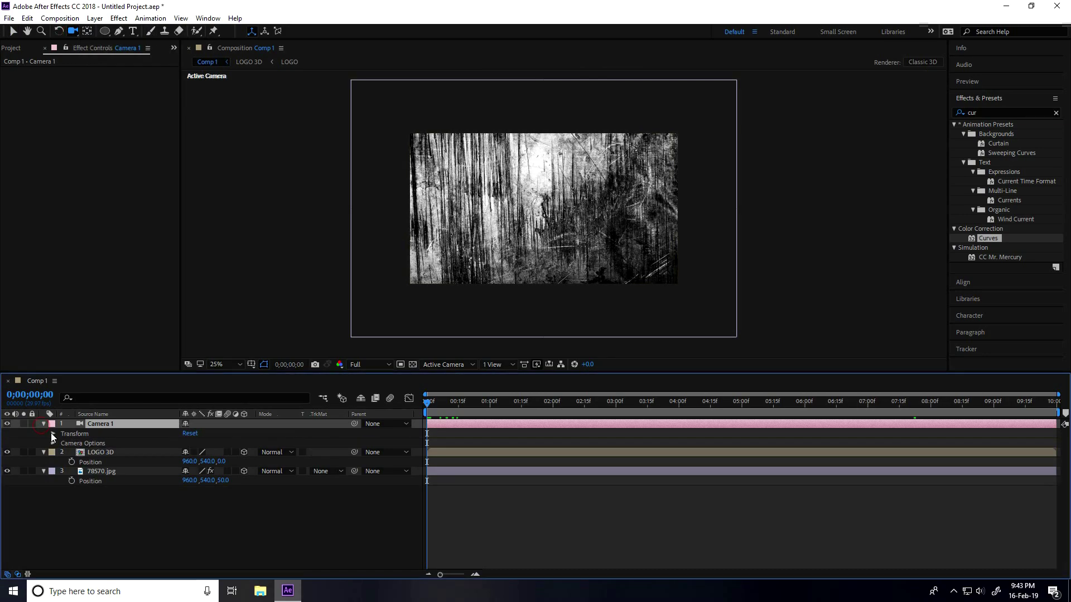
pyautogui.click(53, 433)
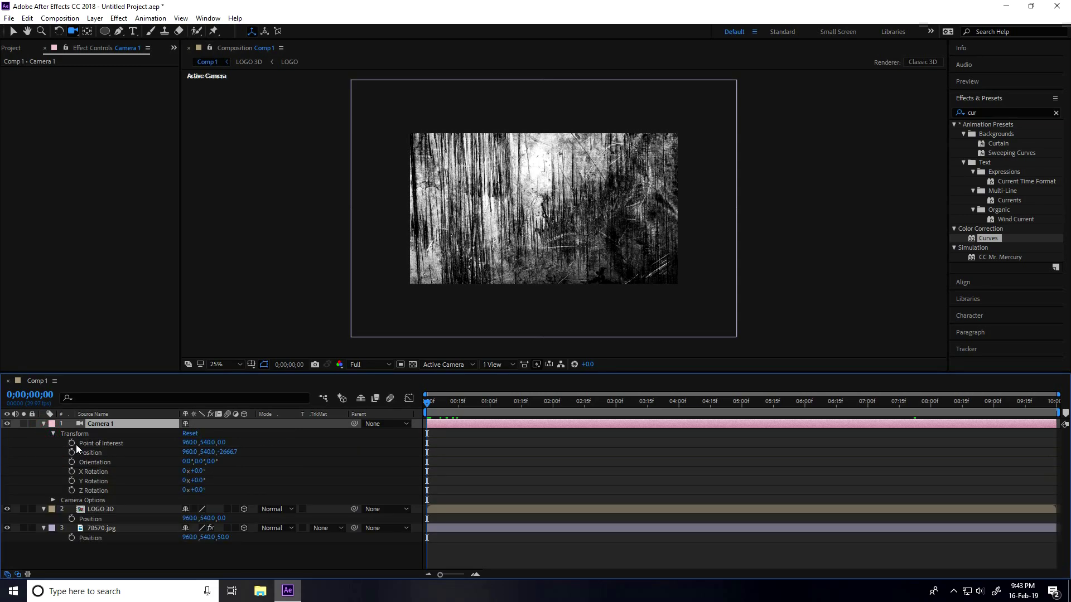
pyautogui.click(72, 443)
pyautogui.click(72, 453)
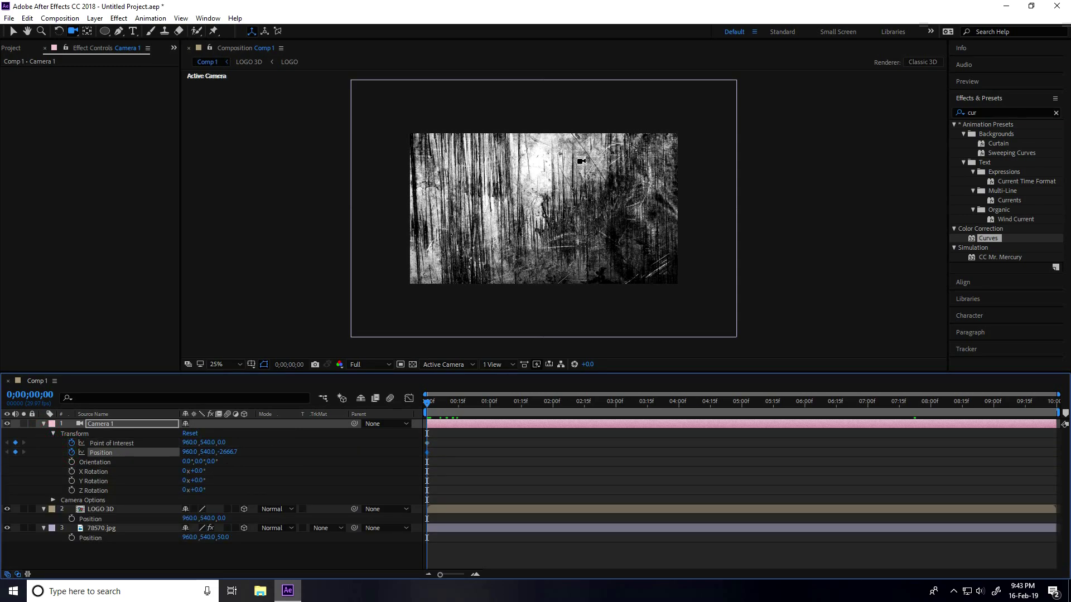
pyautogui.moveTo(580, 162); pyautogui.dragTo(593, 153)
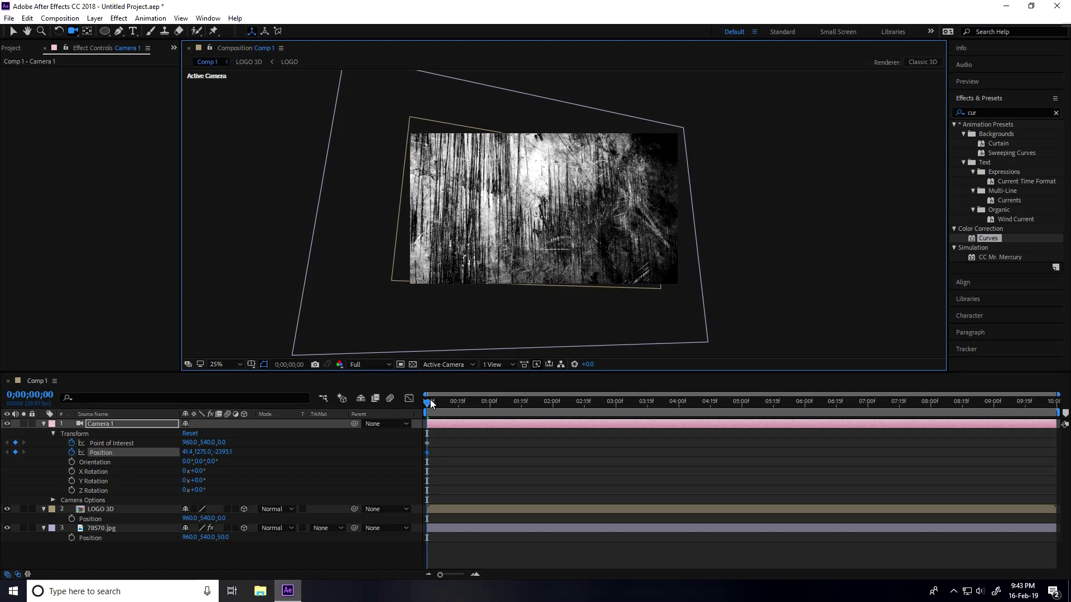
pyautogui.moveTo(427, 400); pyautogui.dragTo(997, 446)
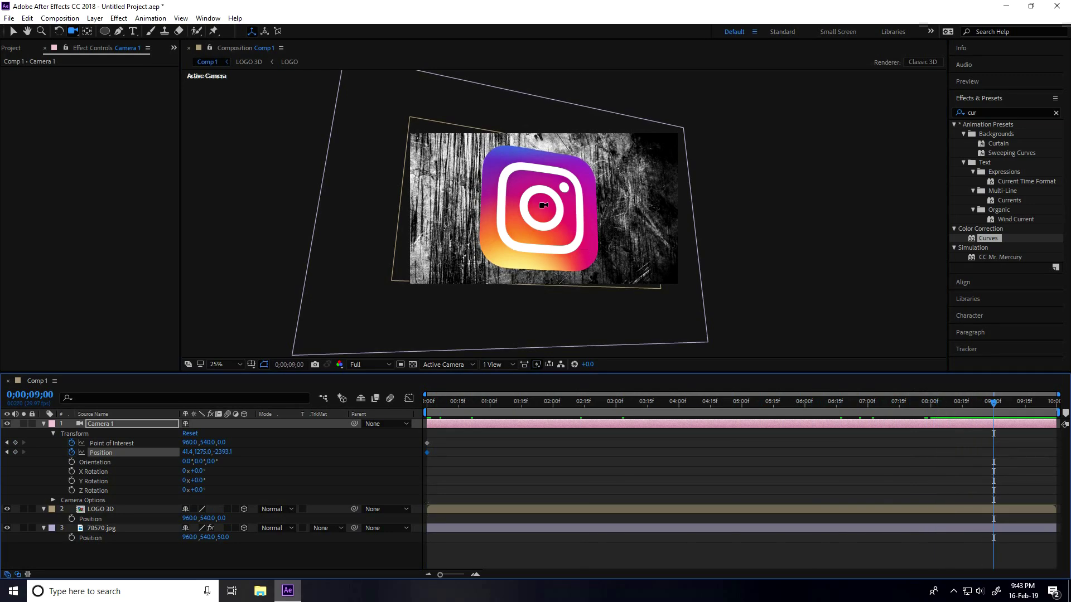
pyautogui.moveTo(619, 188); pyautogui.dragTo(594, 195)
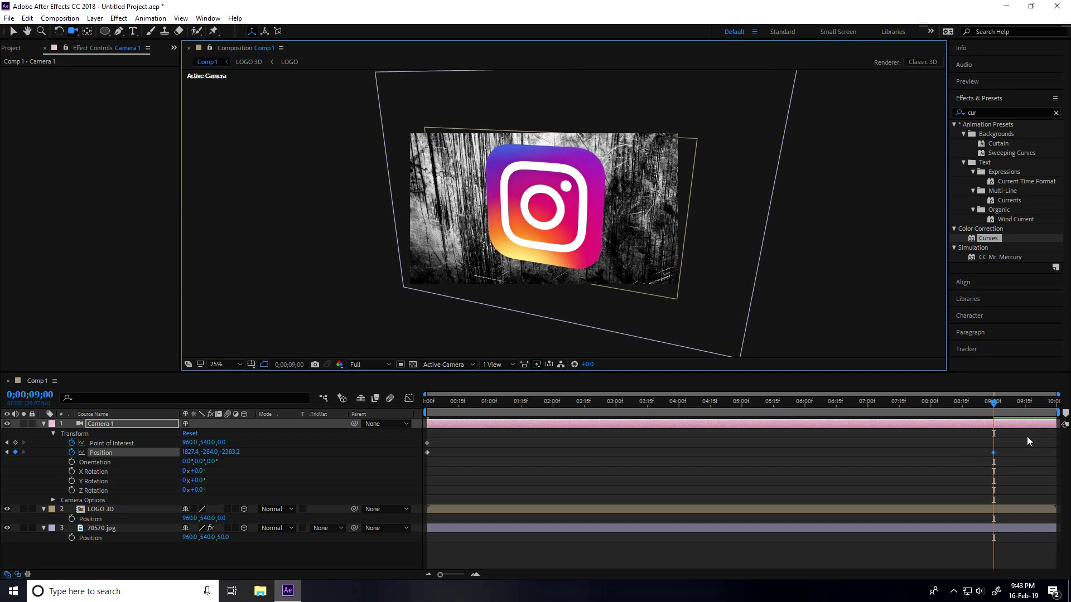
# - Apply Easy Ease to the 0:00 and 9:00 Position keyframes and rewind to the start
pyautogui.moveTo(1029, 441); pyautogui.dragTo(1001, 460)
pyautogui.moveTo(467, 475); pyautogui.dragTo(422, 450)
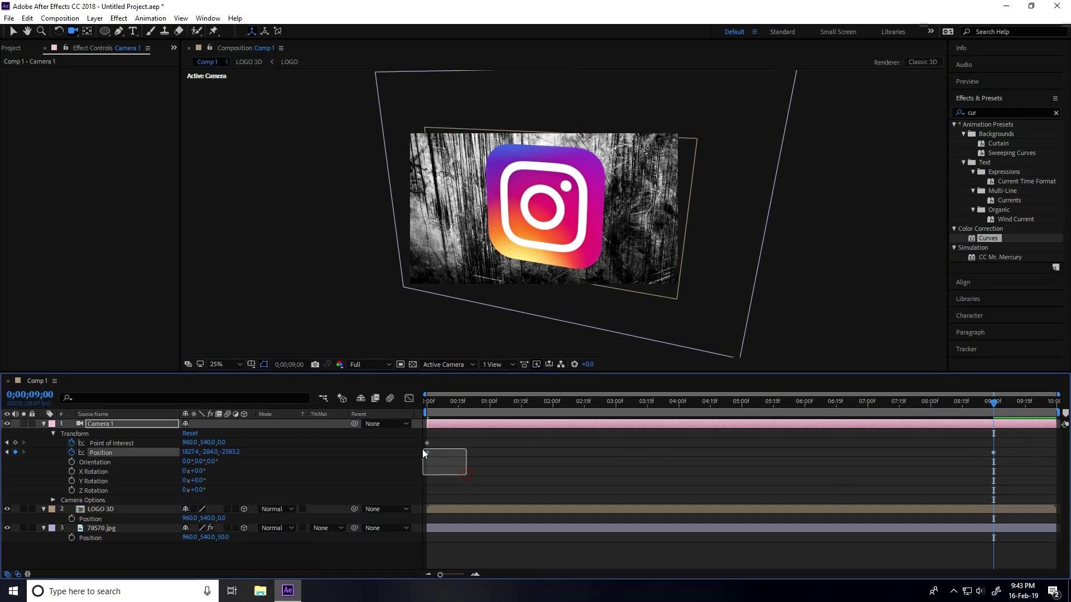
pyautogui.rightClick(428, 453)
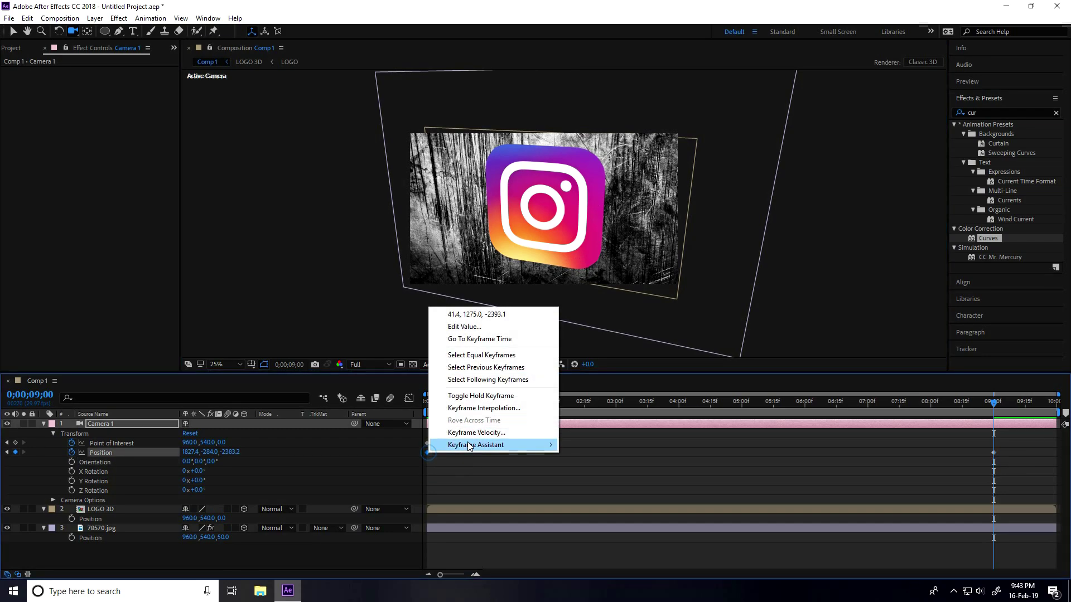
pyautogui.moveTo(502, 444)
pyautogui.click(594, 481)
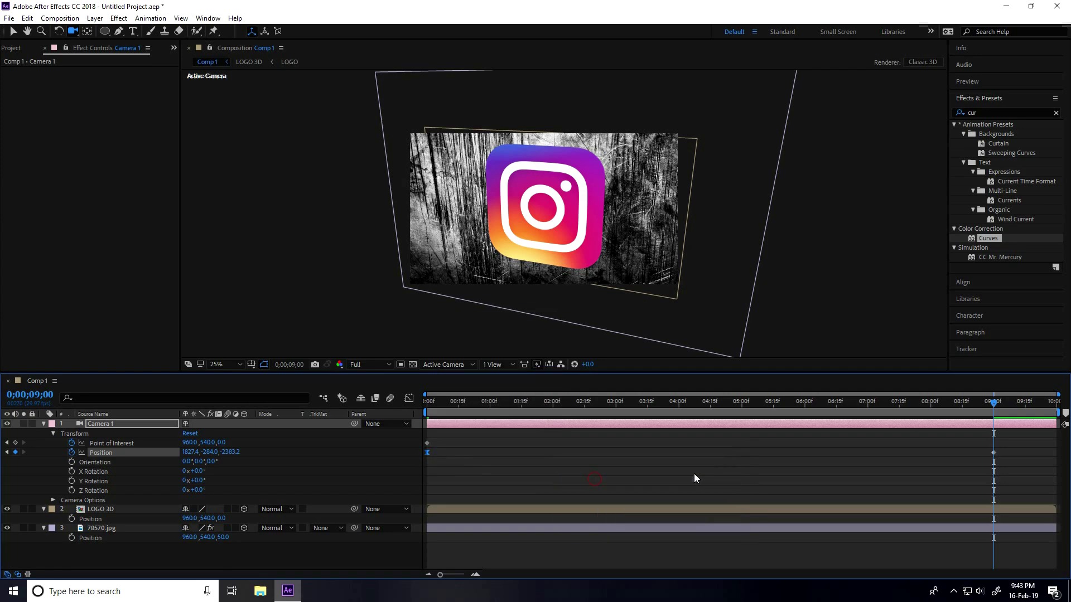
pyautogui.rightClick(994, 452)
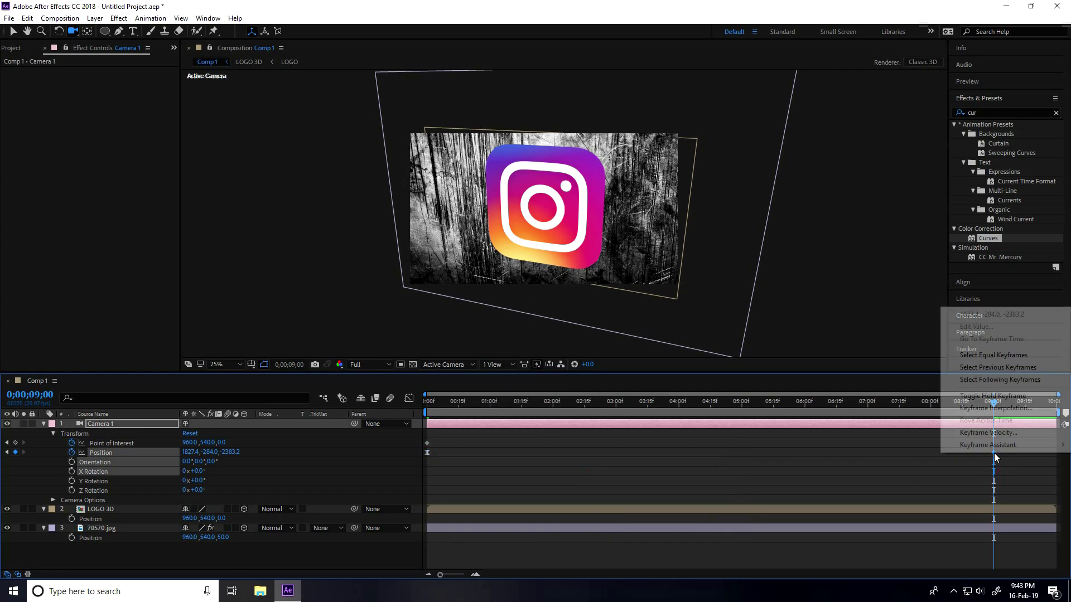
pyautogui.moveTo(994, 444)
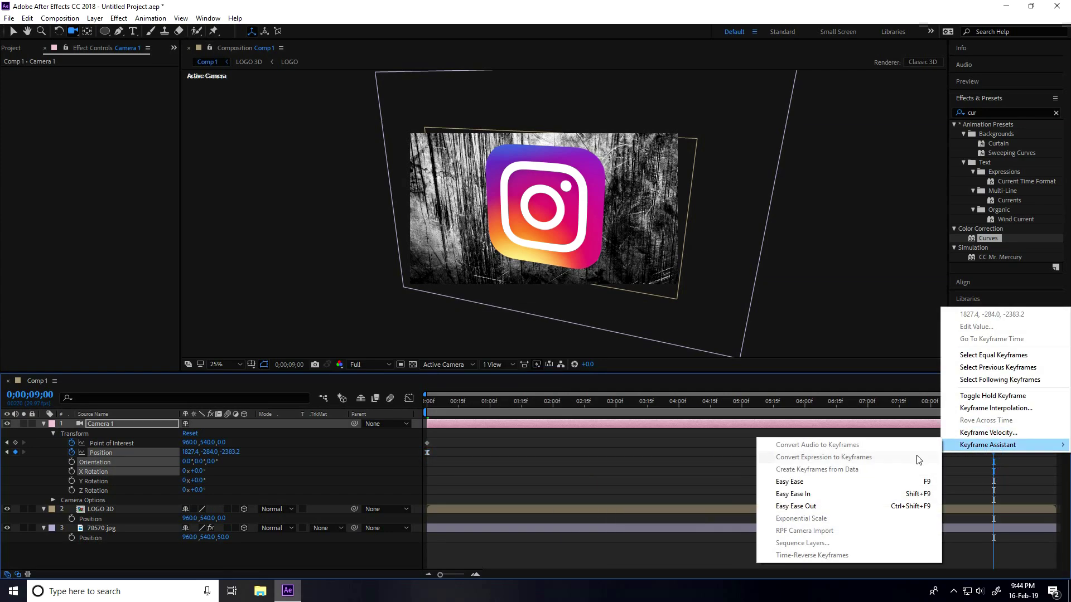
pyautogui.click(904, 482)
pyautogui.moveTo(994, 401); pyautogui.dragTo(376, 413)
# - Preview the camera move, stop at 0;00;09;22, and collapse the Camera 1, LOGO 3D and 78570.jpg layers
pyautogui.press('space')
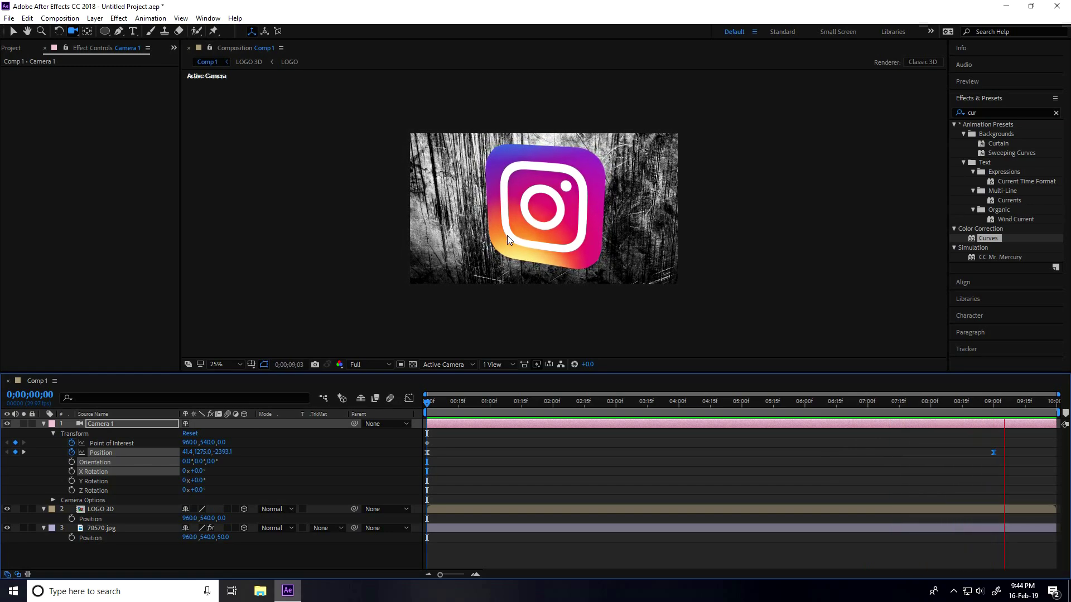
pyautogui.press('space')
pyautogui.click(13, 32)
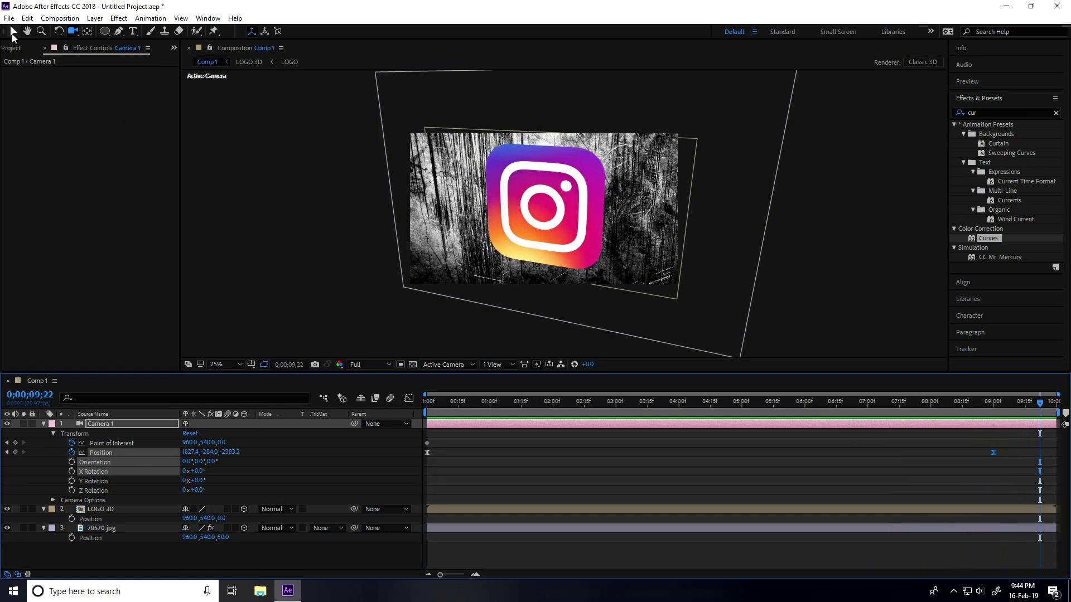
pyautogui.click(43, 424)
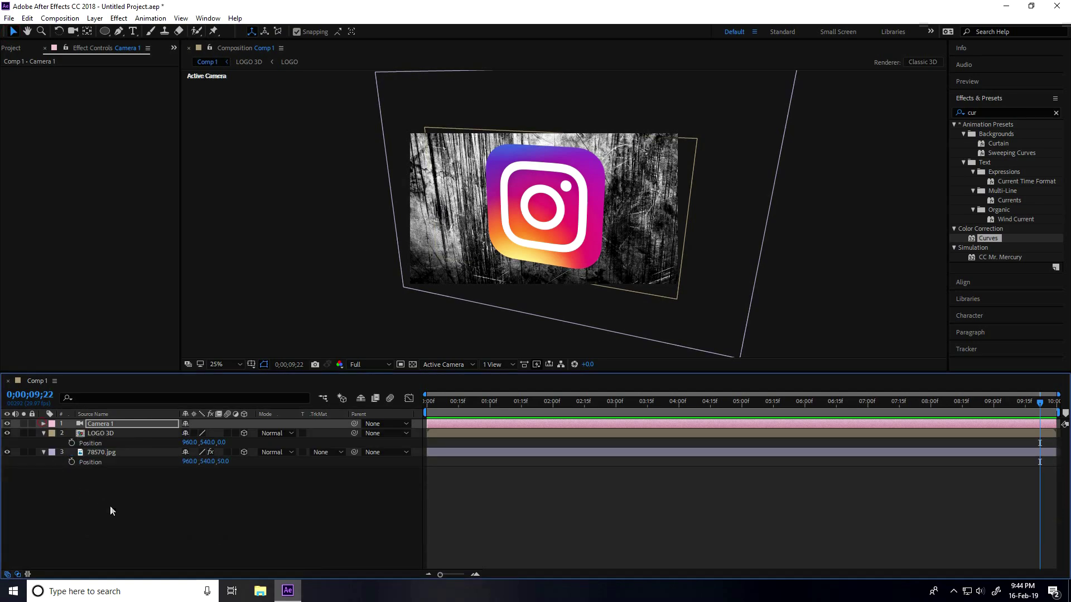
pyautogui.click(43, 433)
pyautogui.click(43, 442)
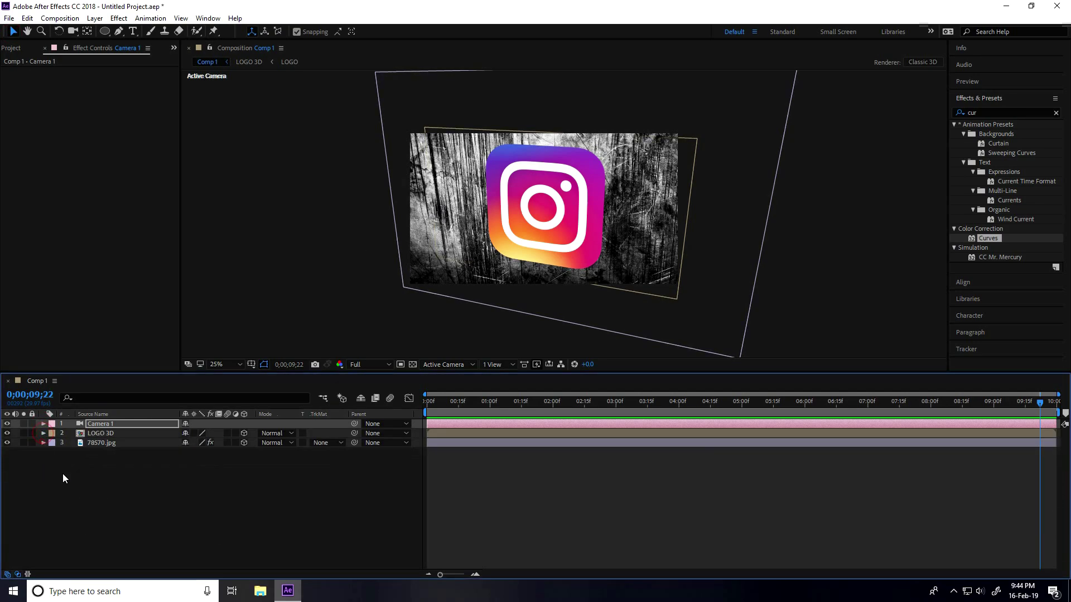
# - Add a new Point-type light layer to the composition
pyautogui.rightClick(84, 490)
pyautogui.moveTo(115, 371)
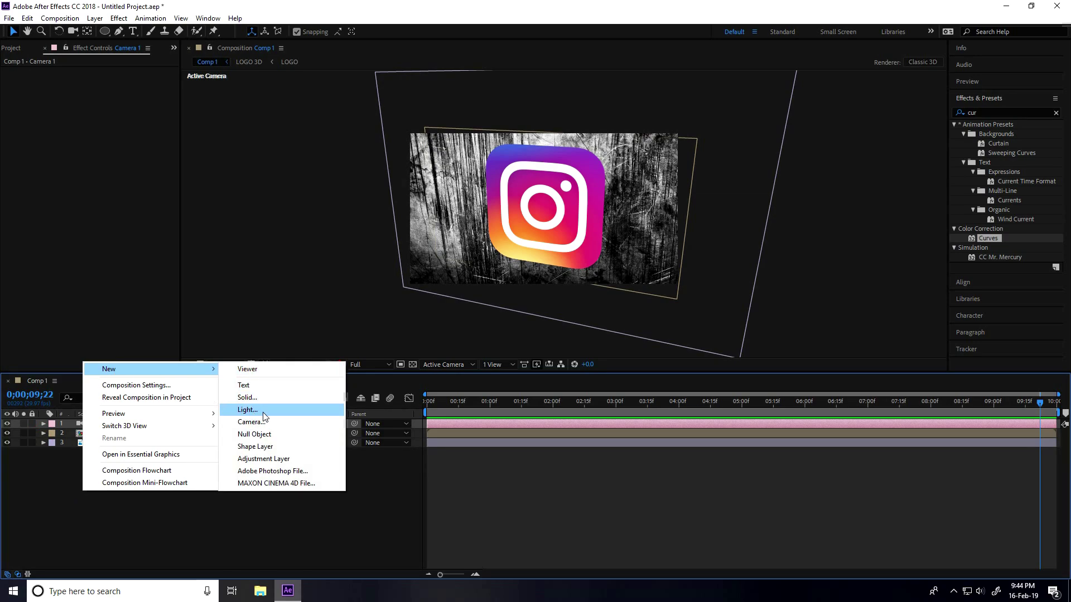
pyautogui.click(247, 410)
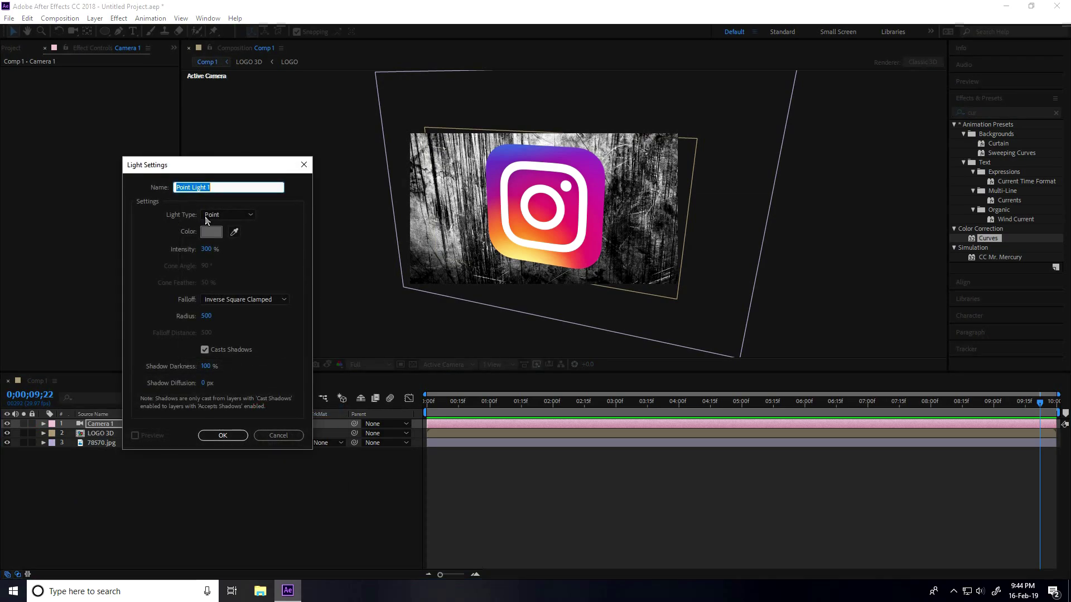
pyautogui.click(206, 220)
pyautogui.click(228, 254)
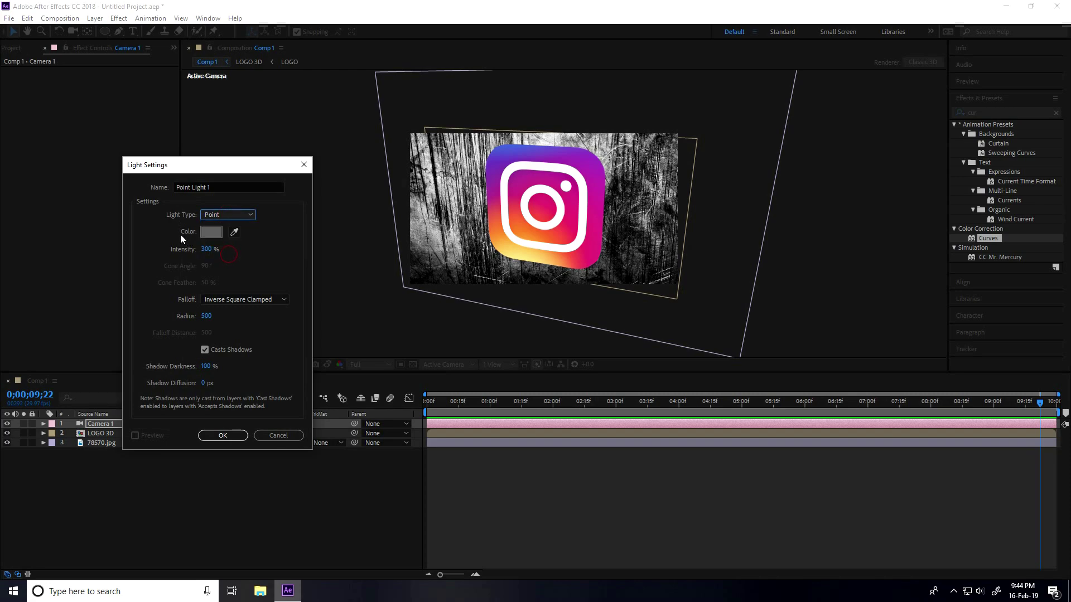
# - Give the light orange colour H 25, S 100, B 100 and 300% intensity, and create it
pyautogui.click(206, 233)
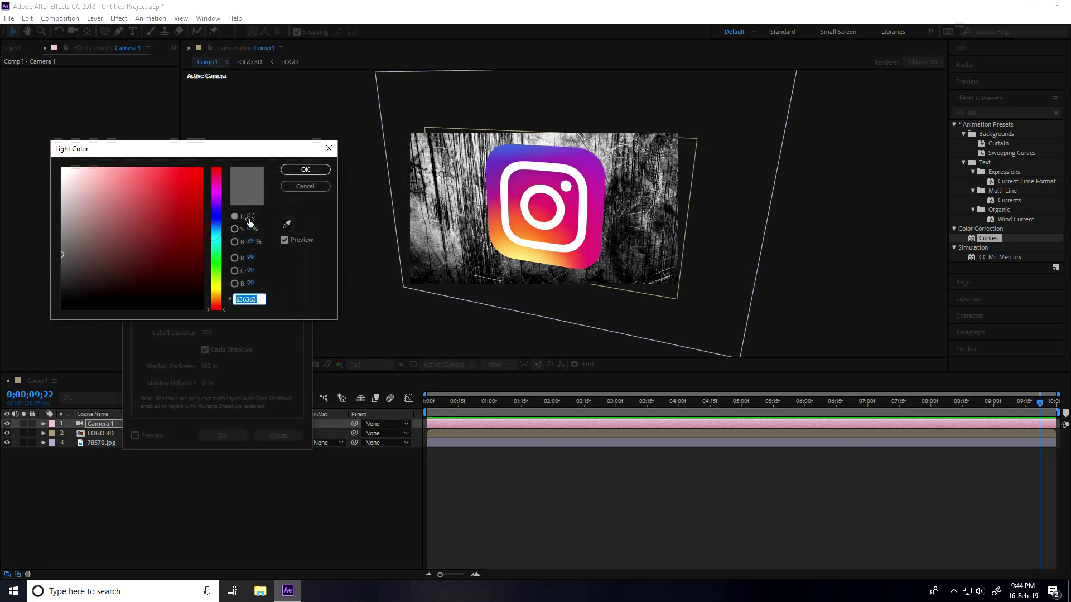
pyautogui.write('25')
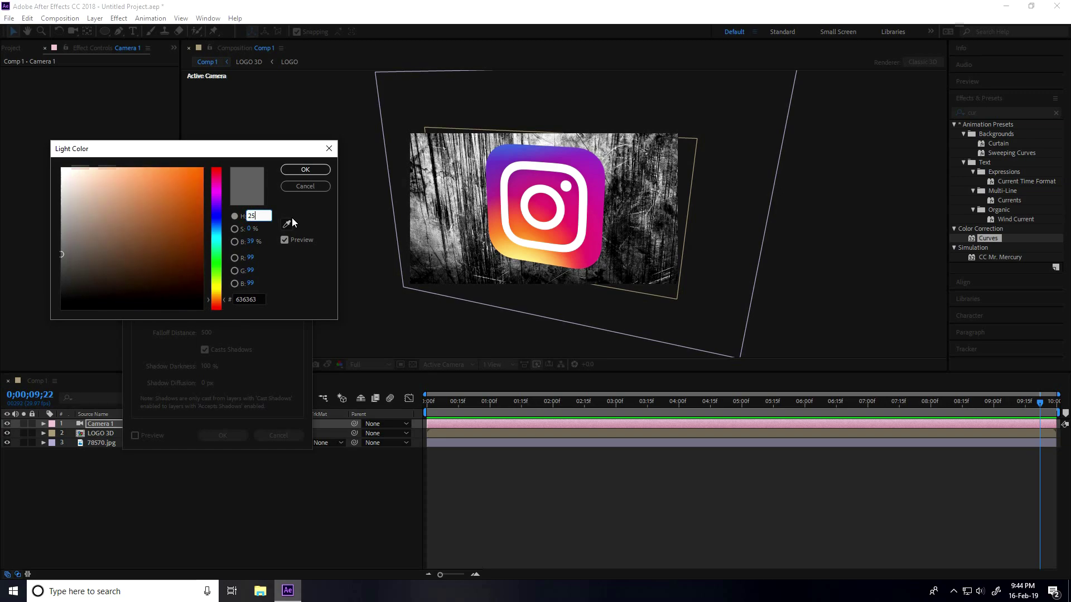
pyautogui.press('Tab')
pyautogui.write('100')
pyautogui.press('Tab')
pyautogui.write('100')
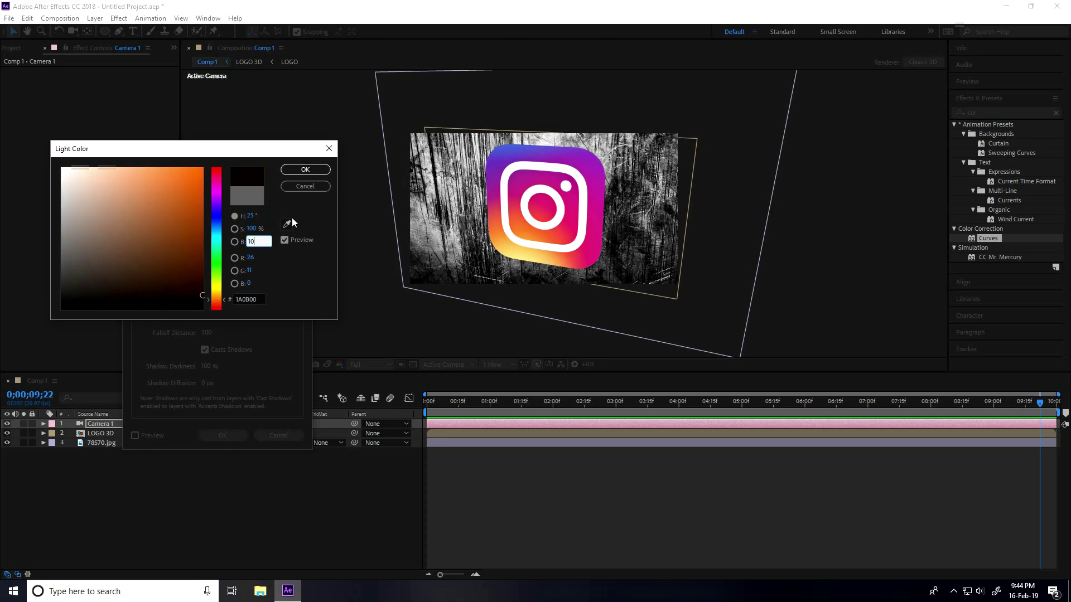
pyautogui.click(308, 175)
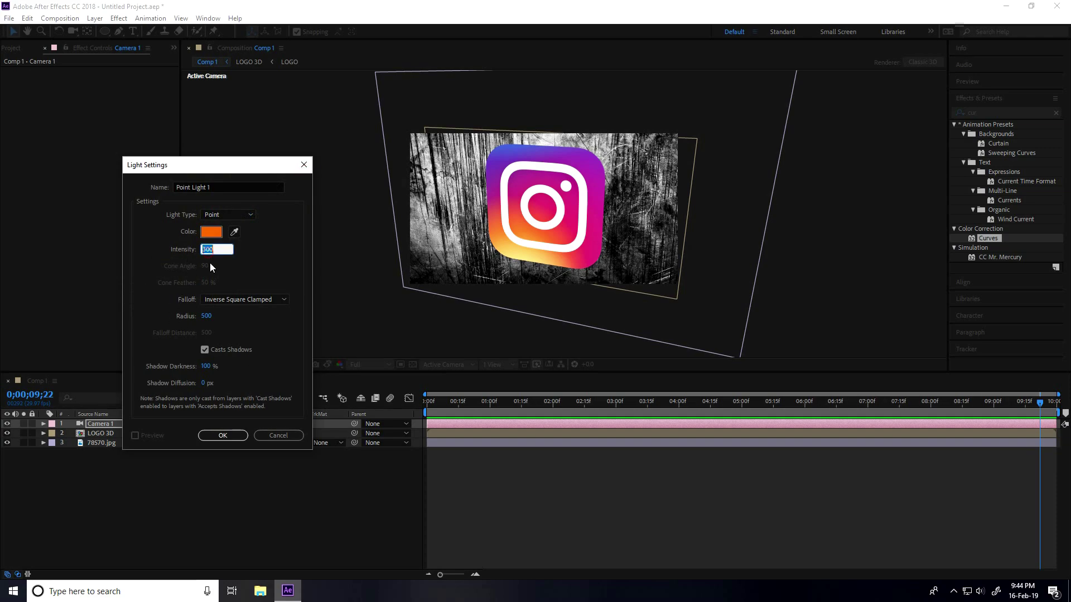
pyautogui.click(199, 317)
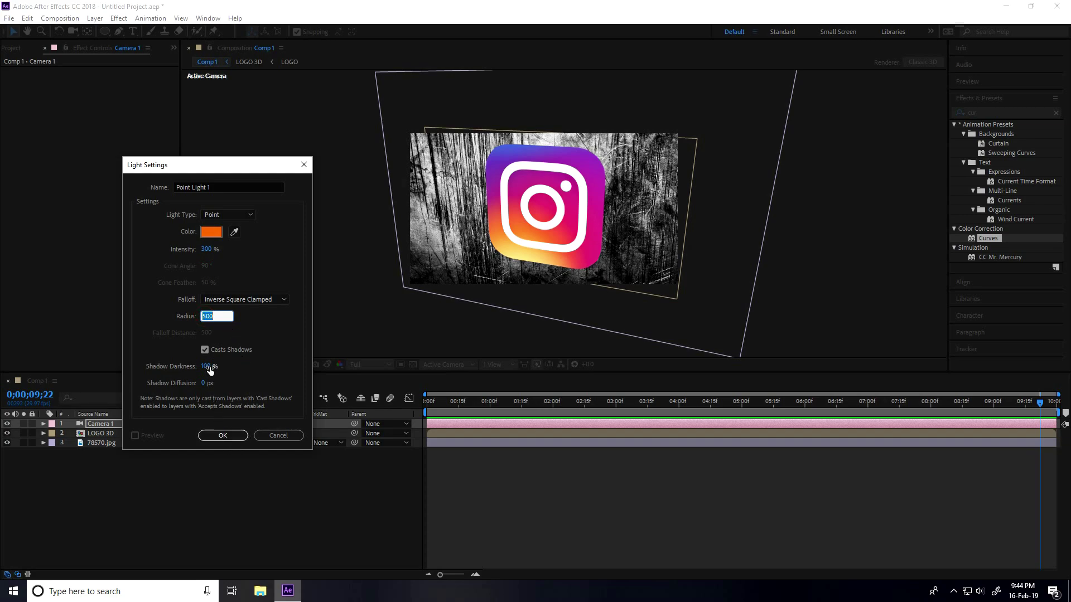
pyautogui.click(223, 435)
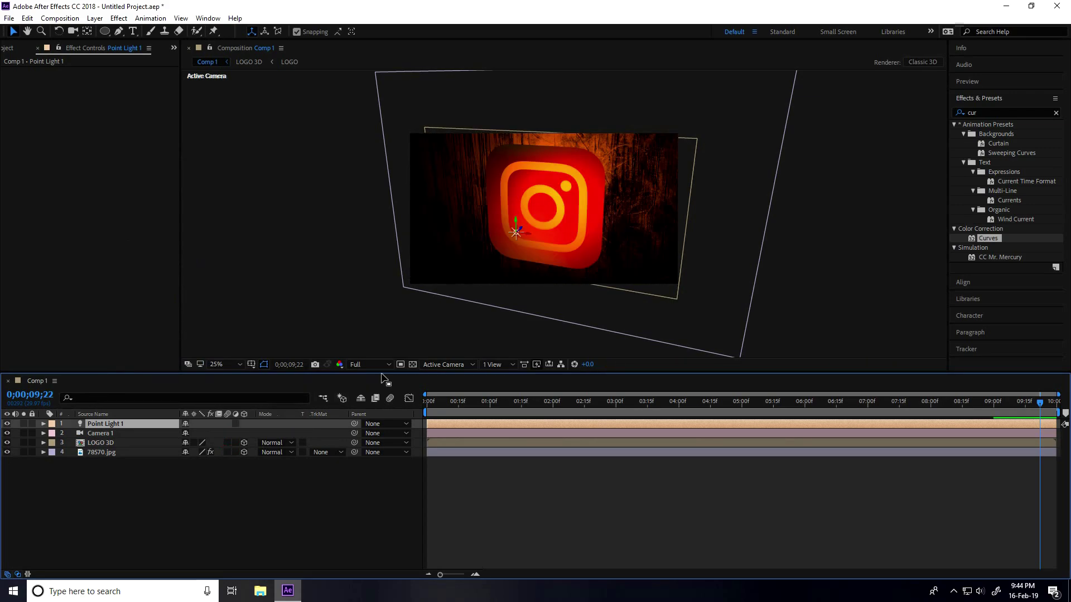
# - Switch the viewer to 4 Views and move Point Light 1 to the image's top-left corner
pyautogui.click(507, 365)
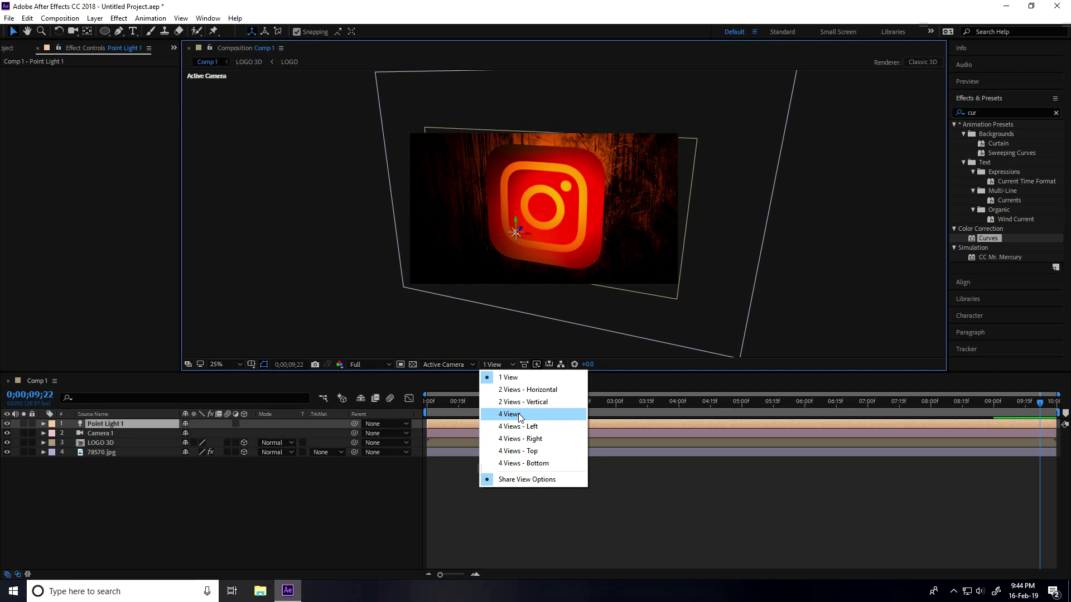
pyautogui.click(518, 415)
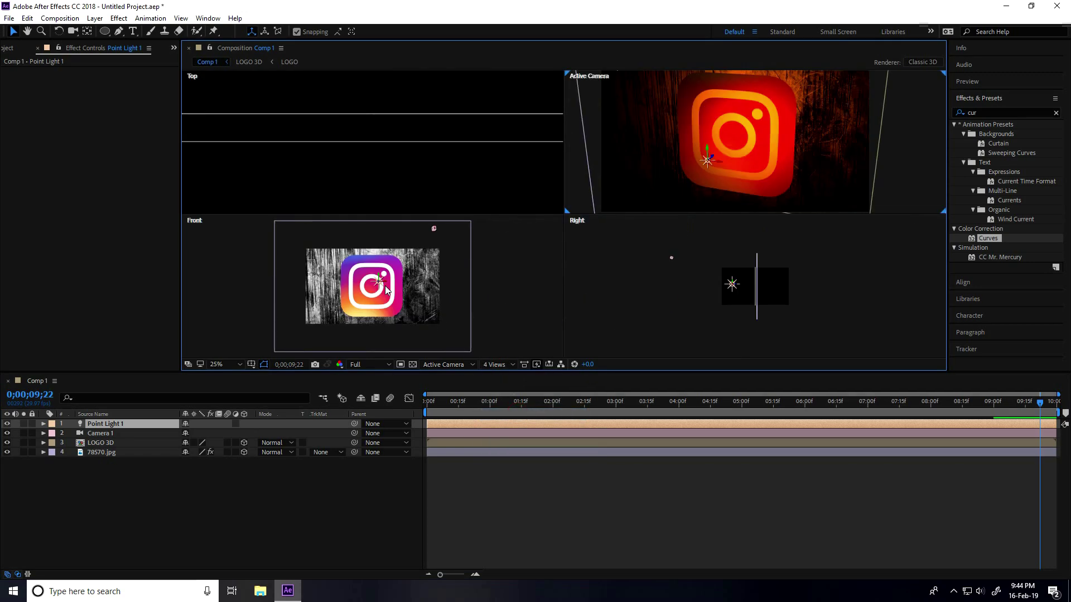
pyautogui.moveTo(388, 282); pyautogui.dragTo(309, 244)
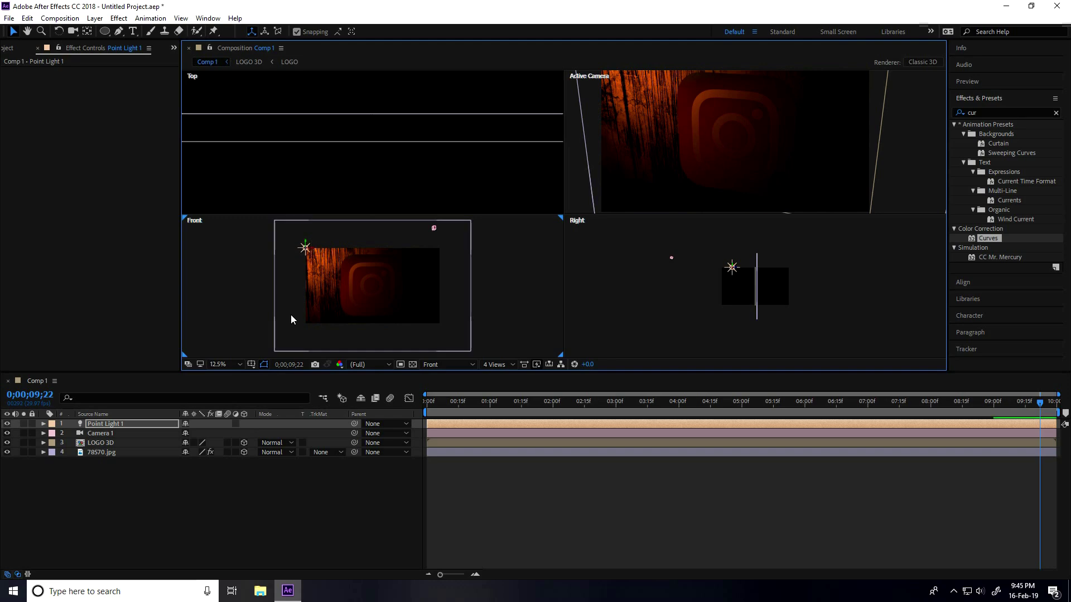
pyautogui.click(122, 427)
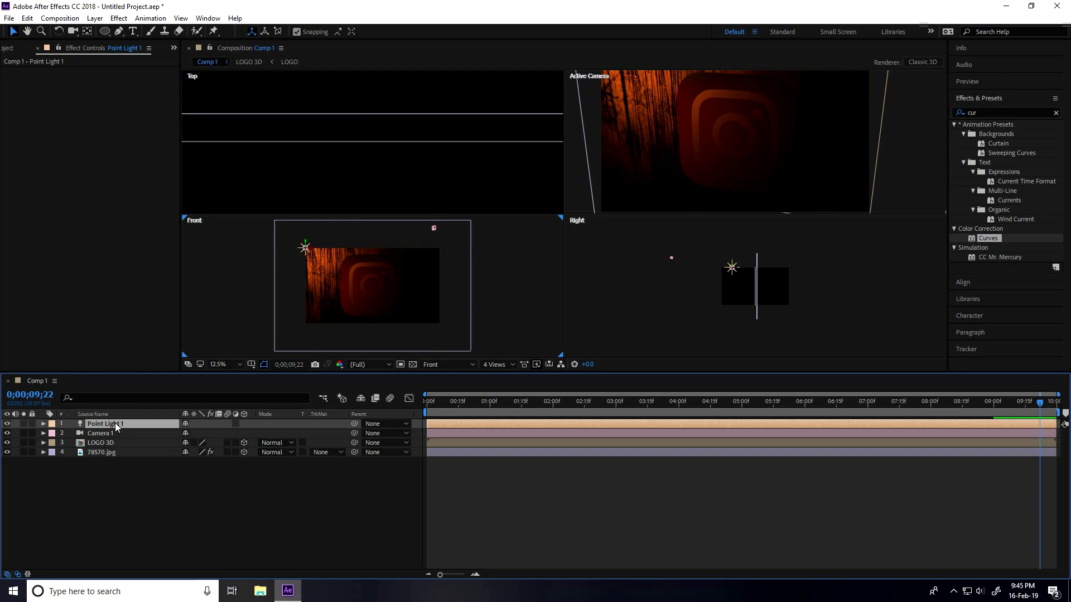
# - Duplicate Point Light 1 into a blue (hue 200) Point Light 2 at the lower-right corner, adjusting its depth
pyautogui.hotkey('ctrl', 'd')
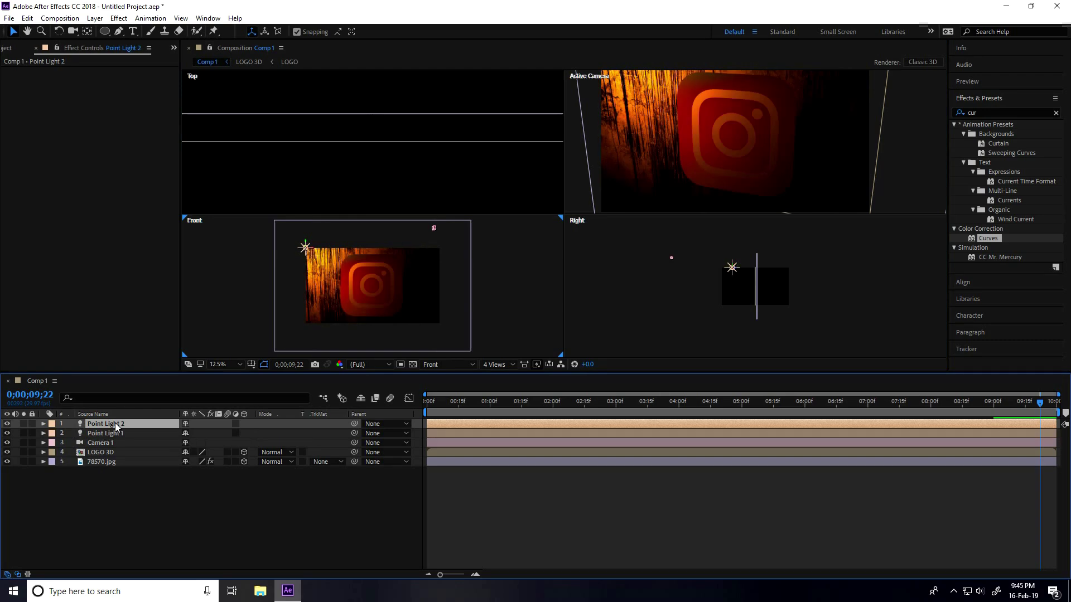
pyautogui.moveTo(313, 251); pyautogui.dragTo(441, 322)
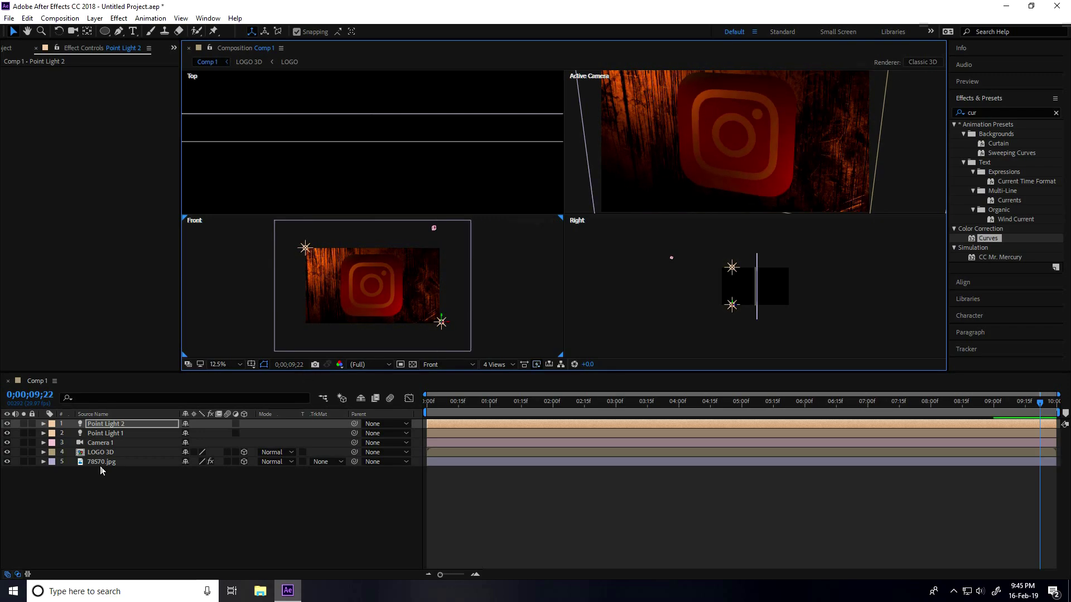
pyautogui.doubleClick(114, 426)
pyautogui.click(210, 232)
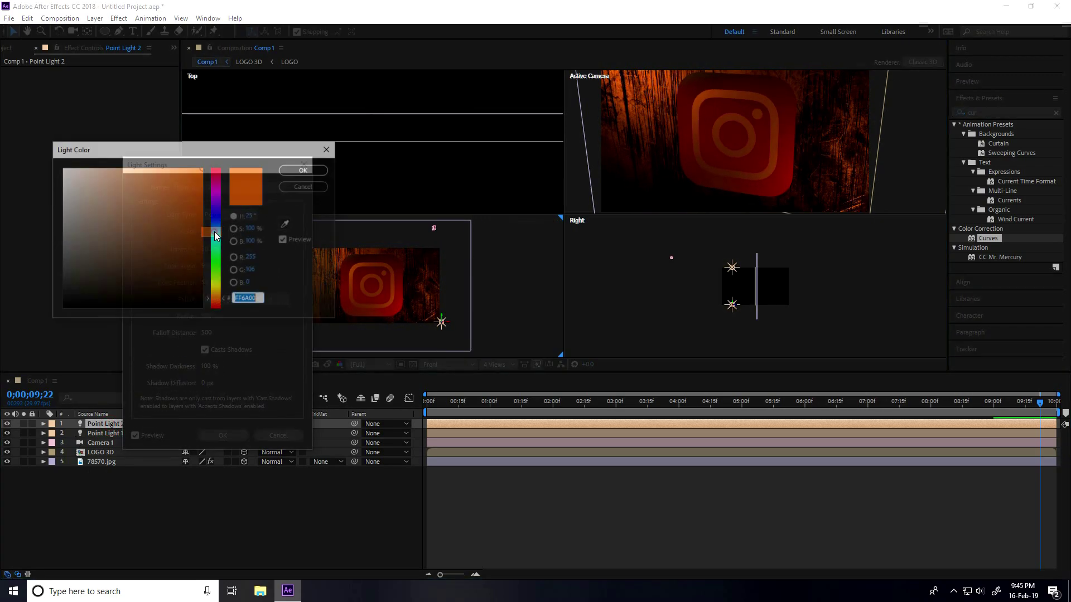
pyautogui.click(248, 218)
pyautogui.write('200')
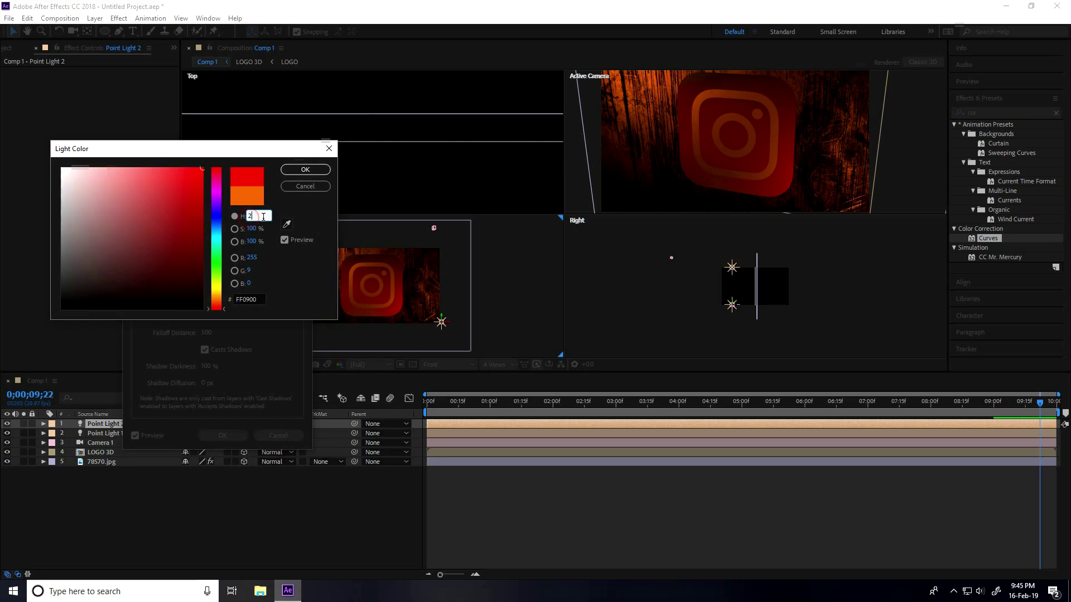
pyautogui.click(315, 172)
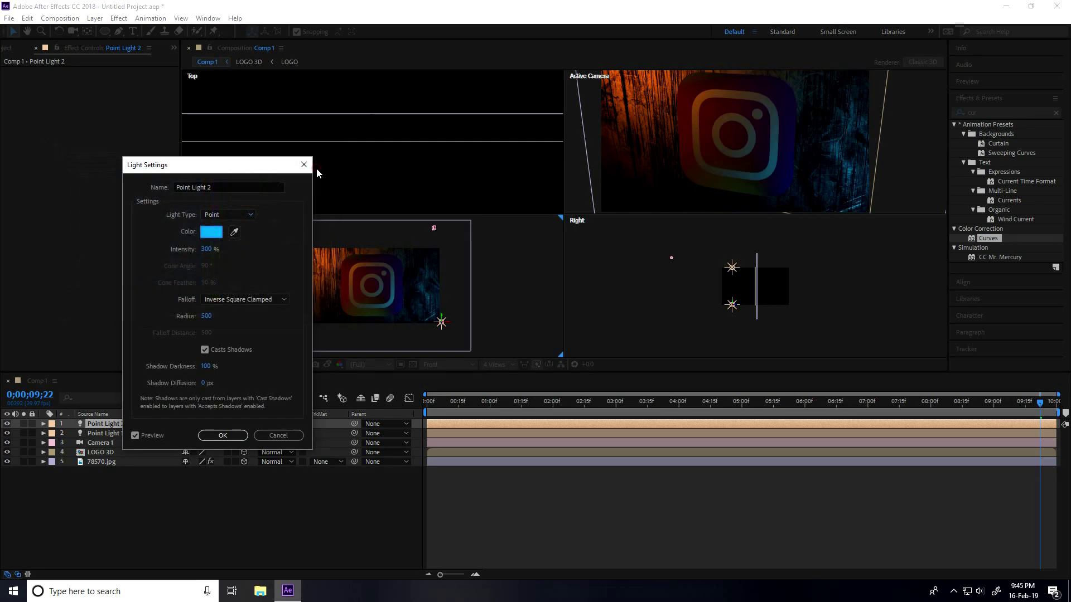
pyautogui.click(223, 435)
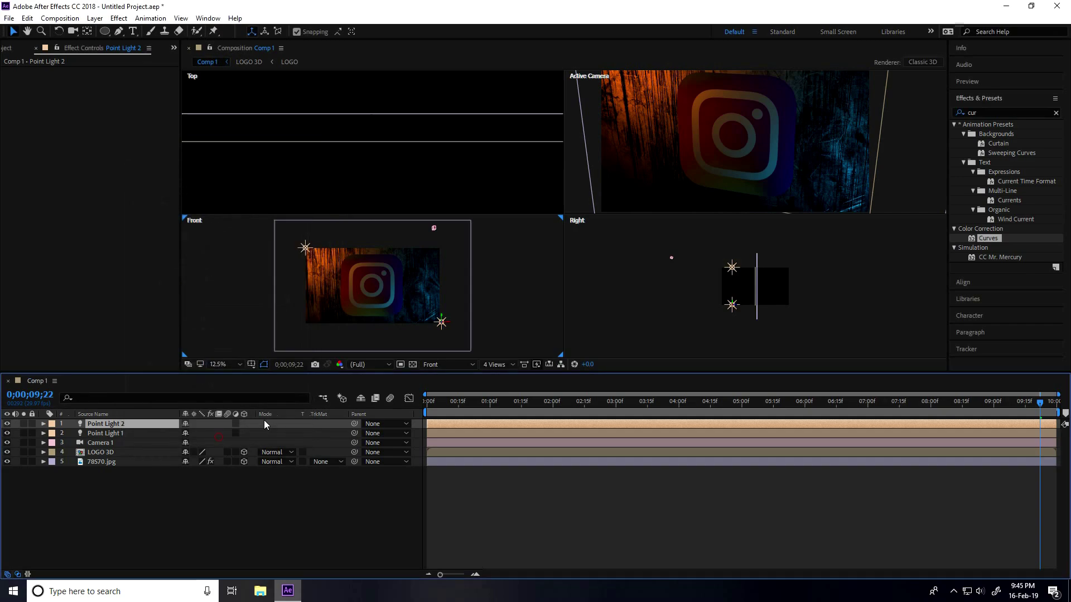
pyautogui.moveTo(736, 306); pyautogui.dragTo(752, 306)
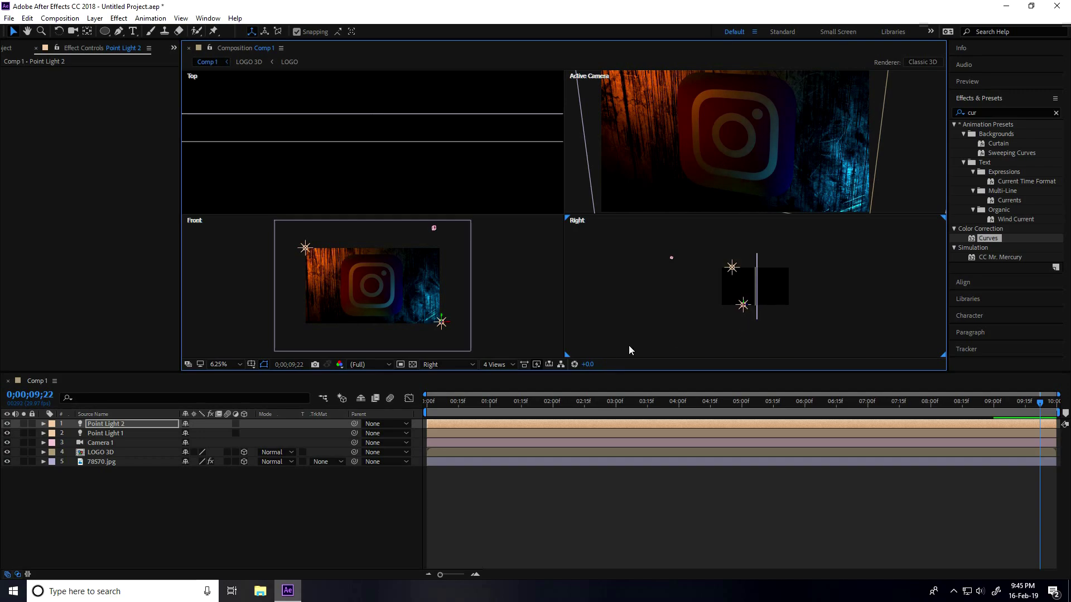
pyautogui.click(97, 426)
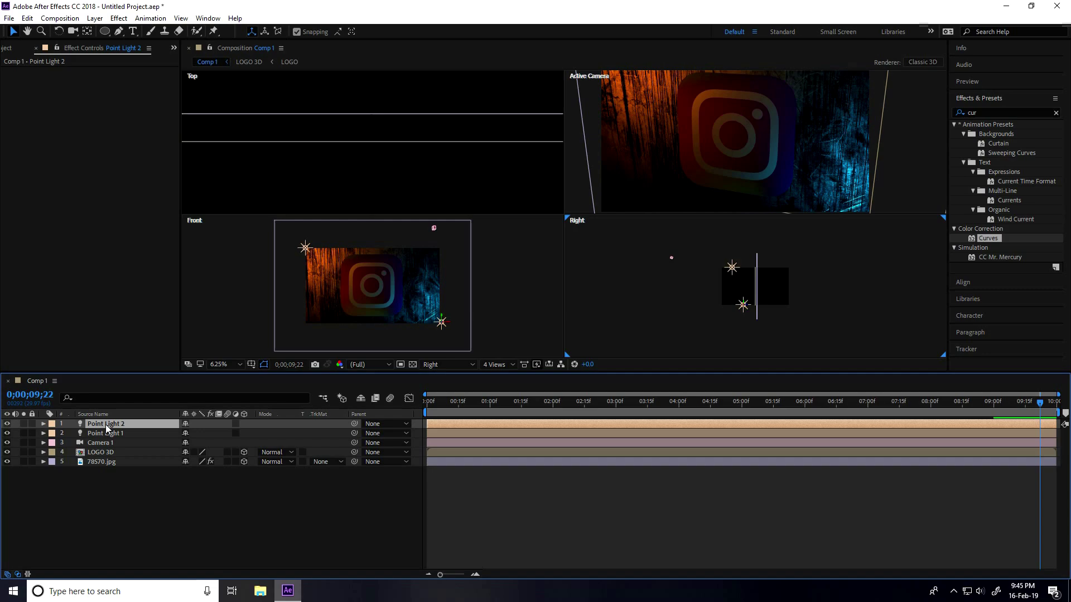
# - Duplicate Point Light 2 into a neutral grey Point Light 3 placed above the logo's top centre
pyautogui.hotkey('ctrl', 'd')
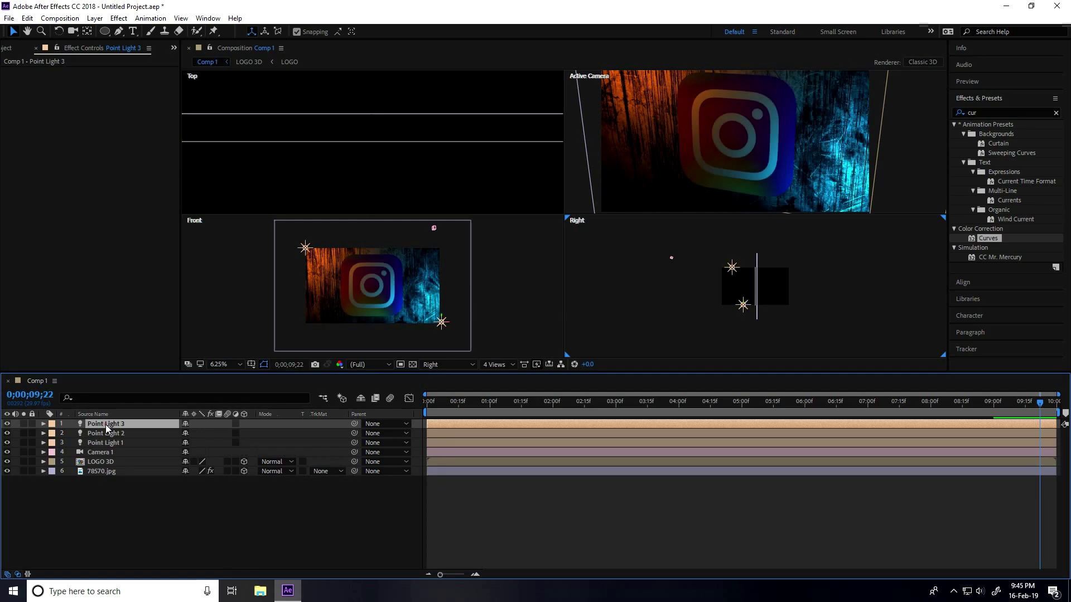
pyautogui.doubleClick(105, 424)
pyautogui.click(211, 232)
pyautogui.moveTo(191, 257); pyautogui.dragTo(42, 237)
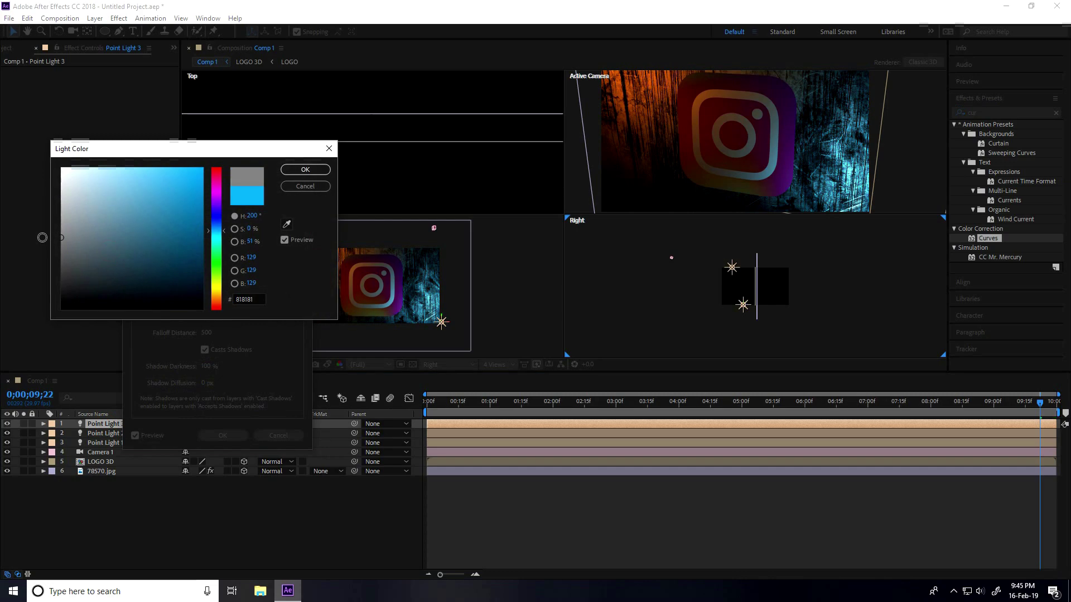
pyautogui.click(305, 170)
pyautogui.click(222, 435)
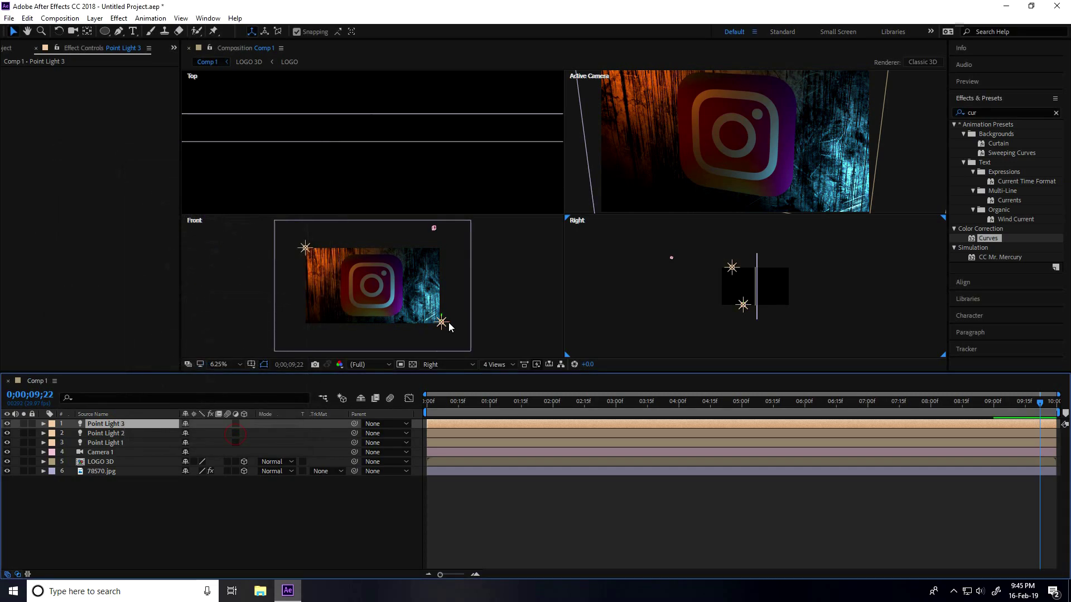
pyautogui.moveTo(441, 322); pyautogui.dragTo(379, 244)
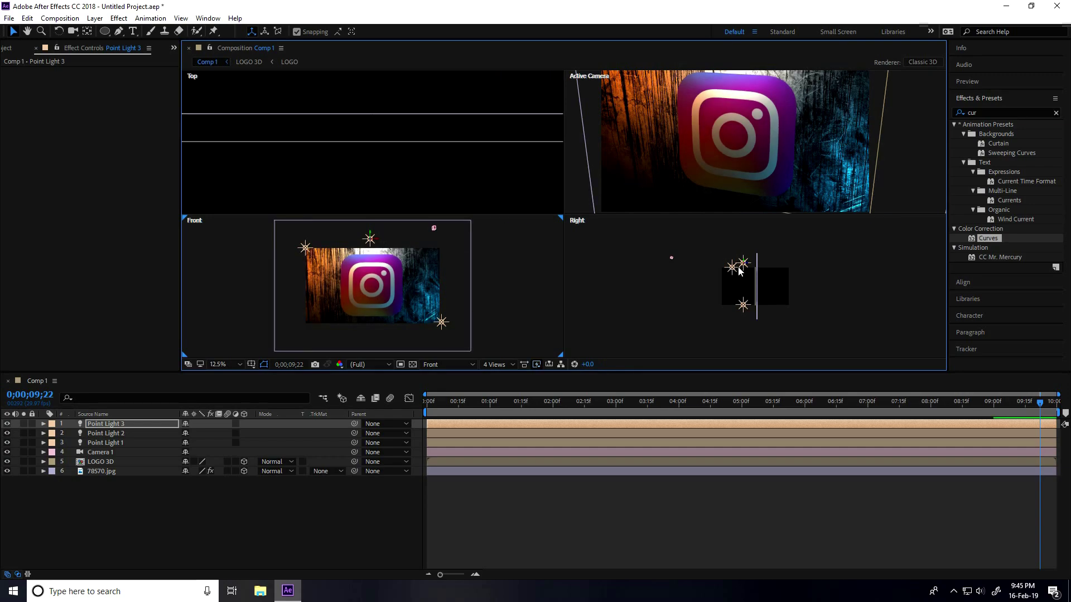
pyautogui.moveTo(750, 267)
pyautogui.mouseDown()
pyautogui.moveTo(725, 270)
pyautogui.moveTo(741, 270)
pyautogui.mouseUp()
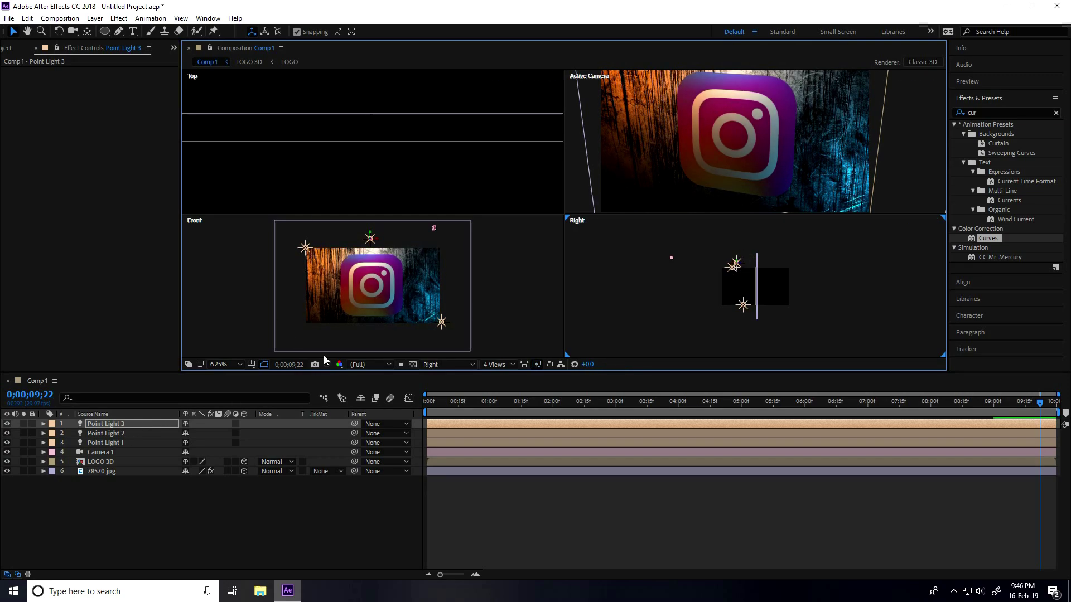
# - Duplicate Point Light 3 into Point Light 4 below the logo and go to the composition start
pyautogui.hotkey('ctrl', 'd')
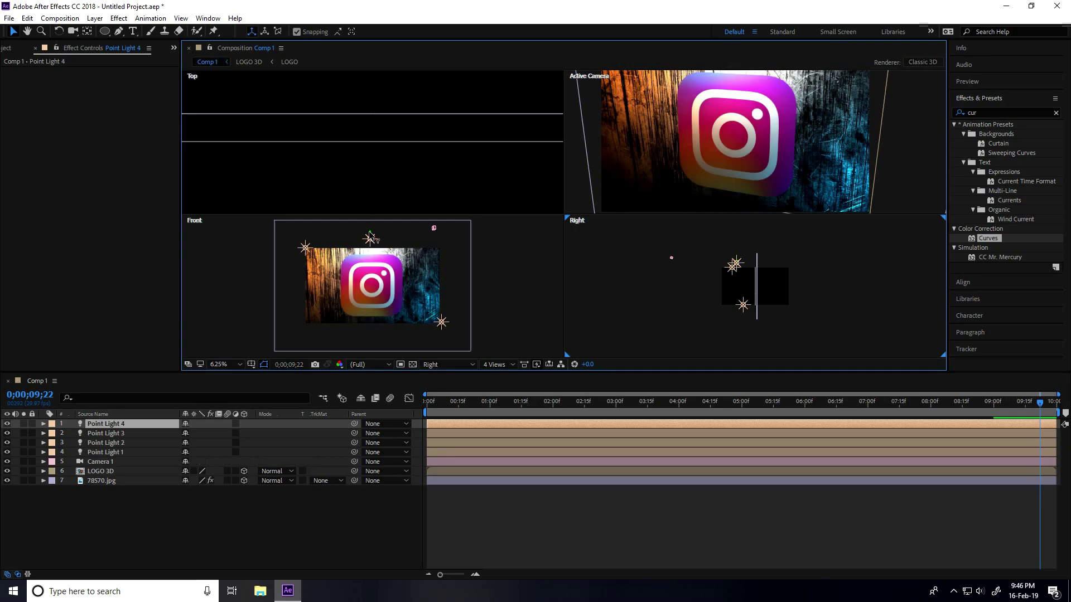
pyautogui.moveTo(371, 241); pyautogui.dragTo(378, 332)
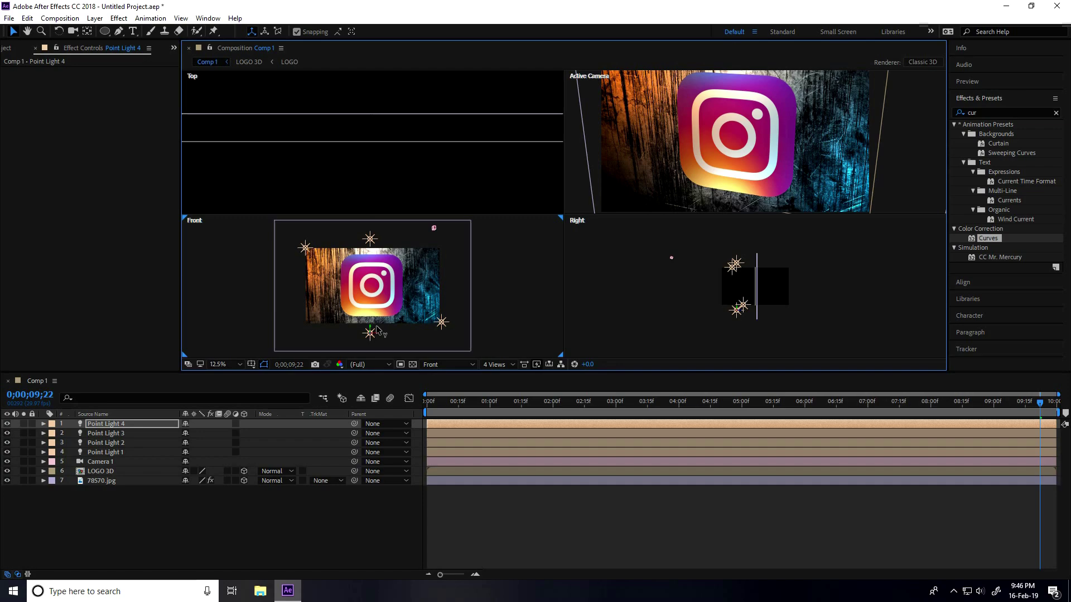
pyautogui.click(429, 401)
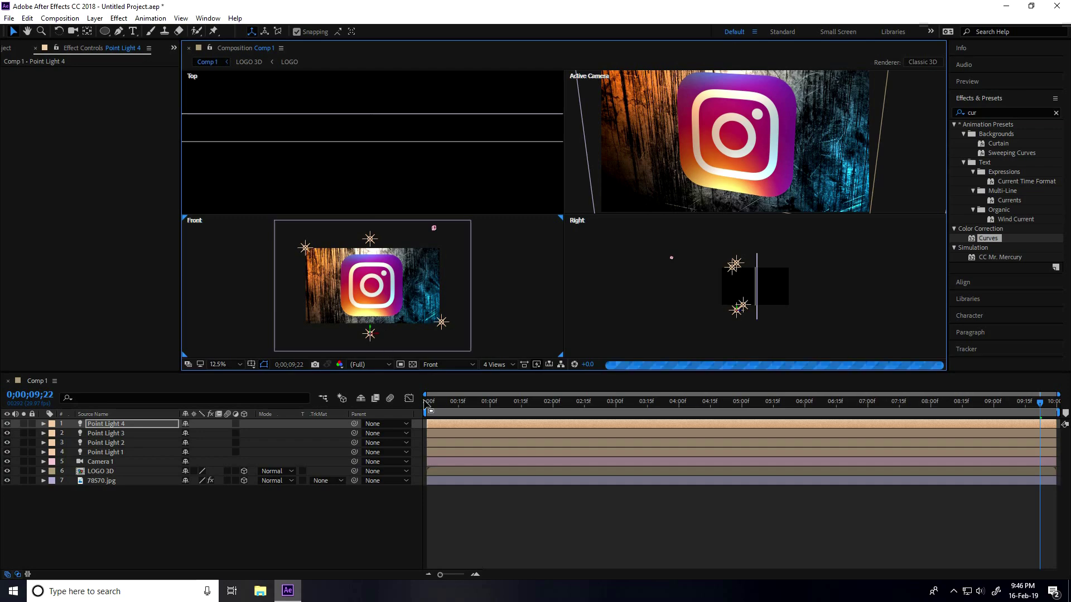
# - Return the viewer to a single view, preview the animation, and stop at 0;00;02;25
pyautogui.click(512, 365)
pyautogui.click(522, 369)
pyautogui.click(499, 365)
pyautogui.click(505, 375)
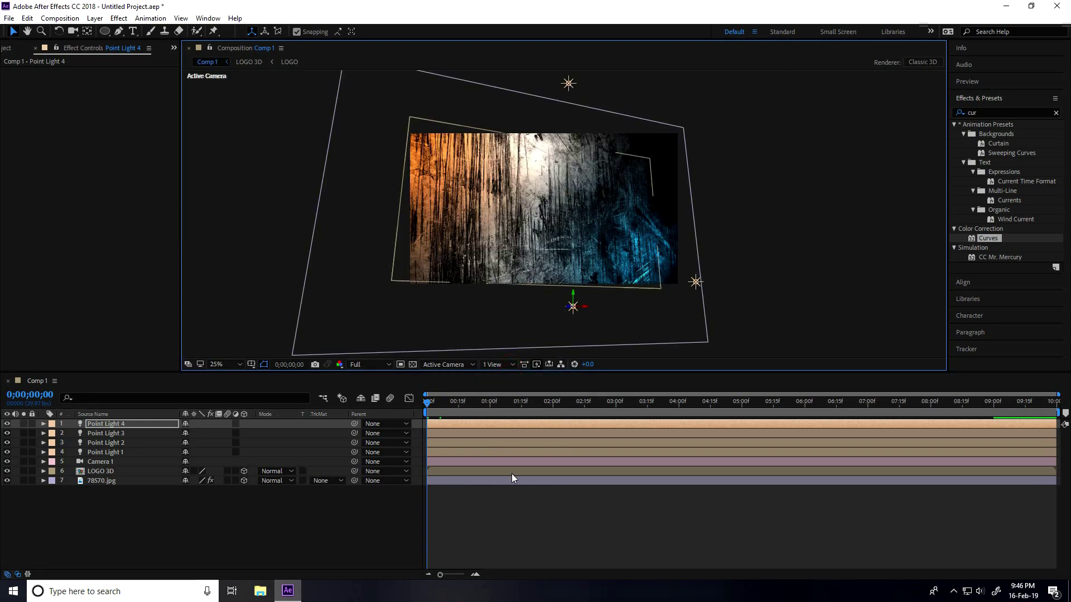
pyautogui.press('space')
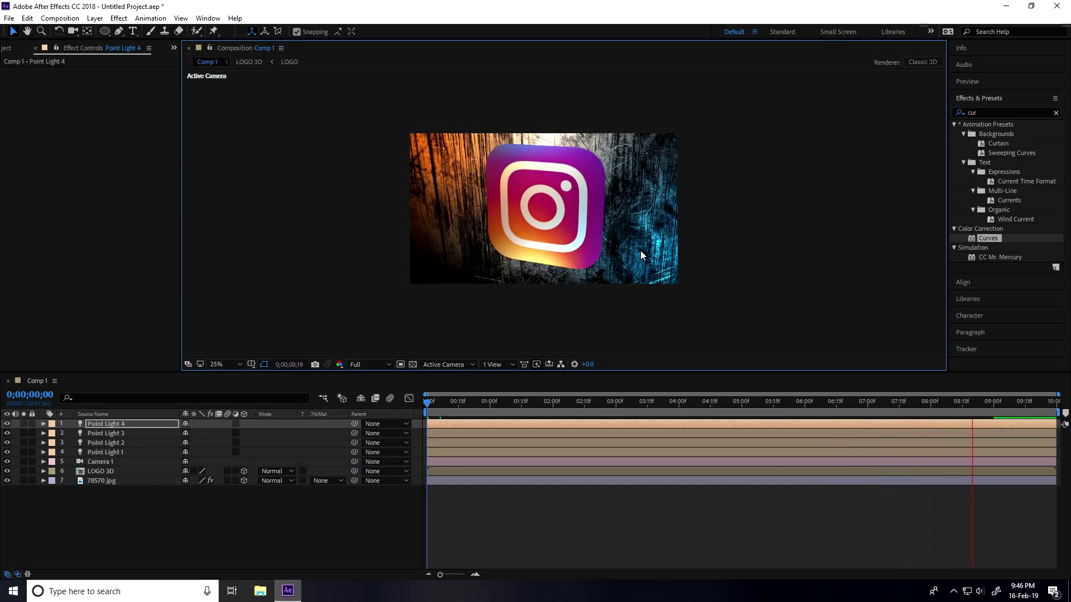
pyautogui.moveTo(449, 401); pyautogui.dragTo(605, 404)
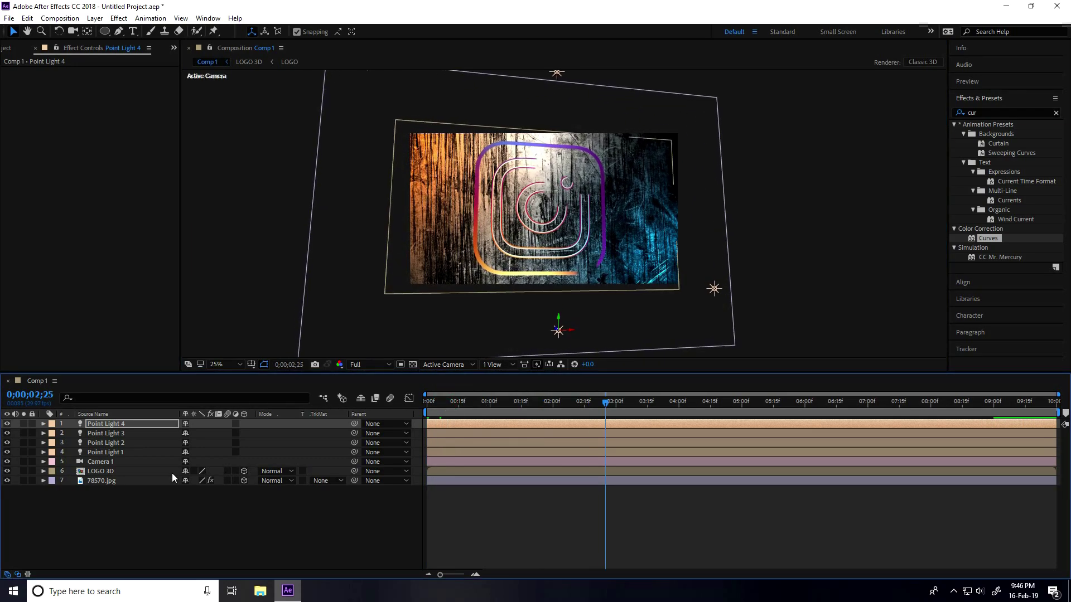
# - Duplicate LOGO 3D and offset the top copy's Position to 960.0, 540.0, 2.0
pyautogui.click(99, 471)
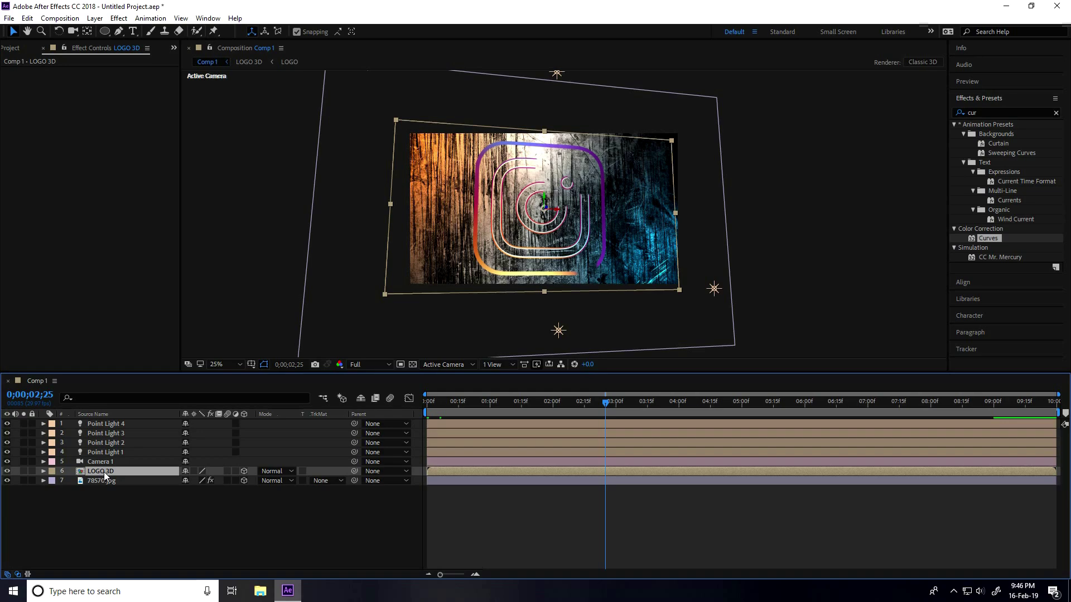
pyautogui.hotkey('ctrl', 'd')
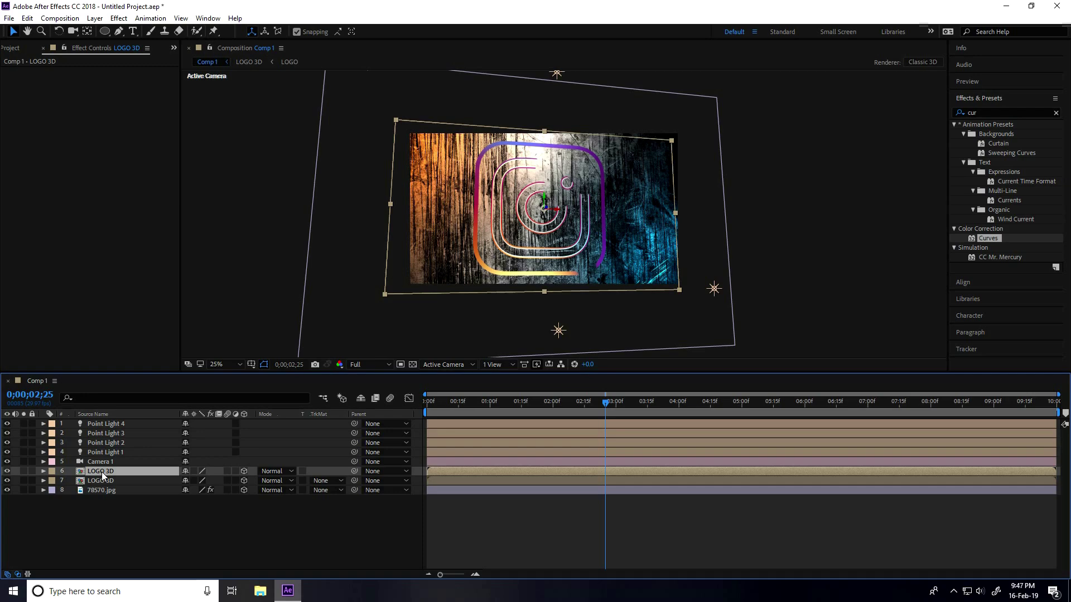
pyautogui.press('p')
pyautogui.click(223, 481)
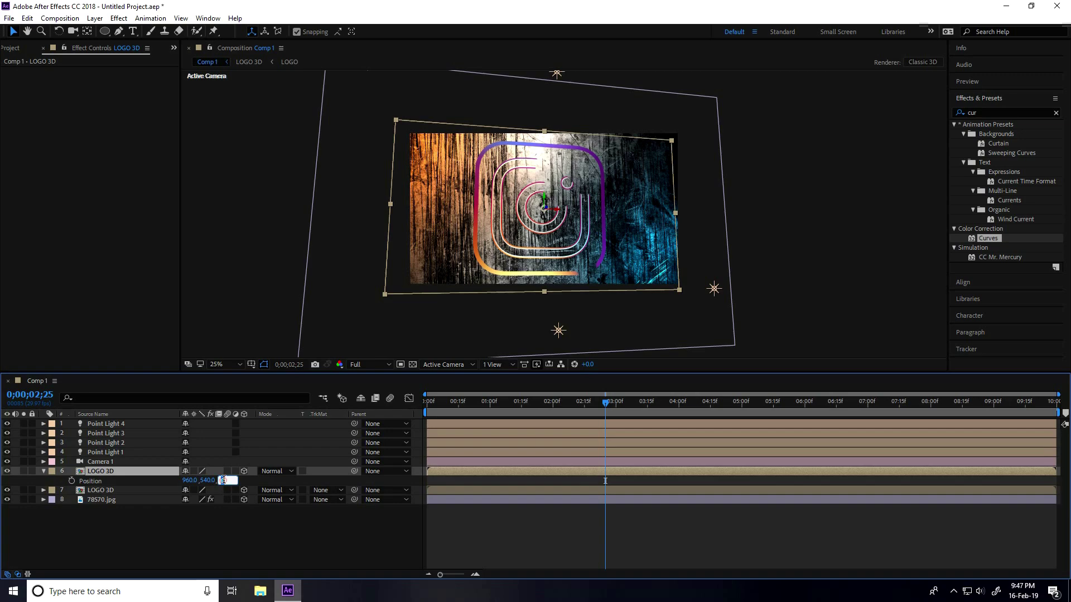
pyautogui.press('Return')
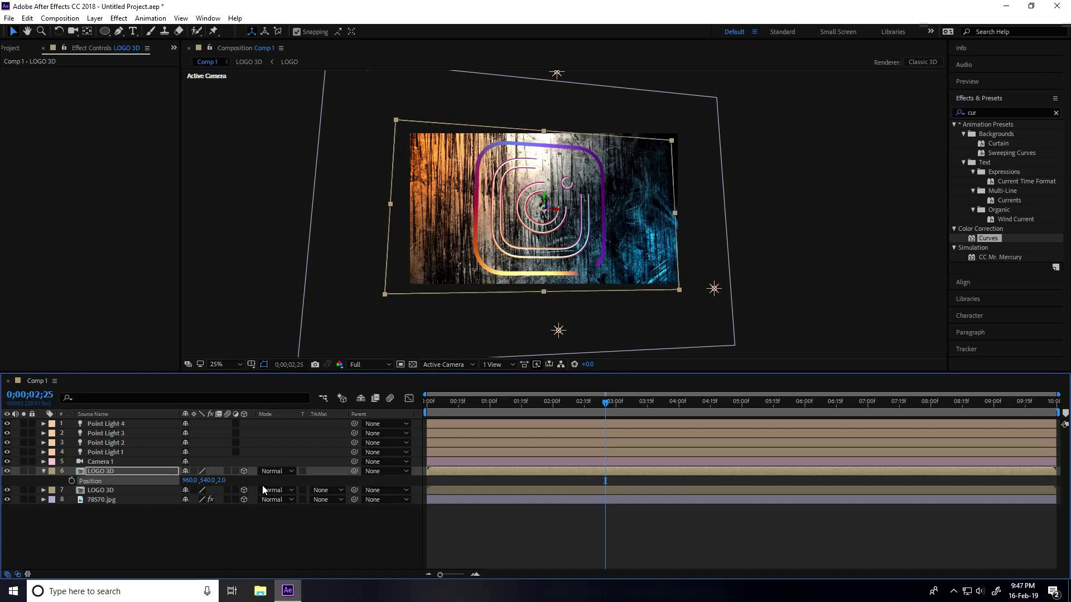
pyautogui.moveTo(998, 112); pyautogui.dragTo(945, 113)
# - Apply Bevel Alpha to the top LOGO 3D copy with Light Angle -35° and Light Intensity 0.70
pyautogui.write('bevel')
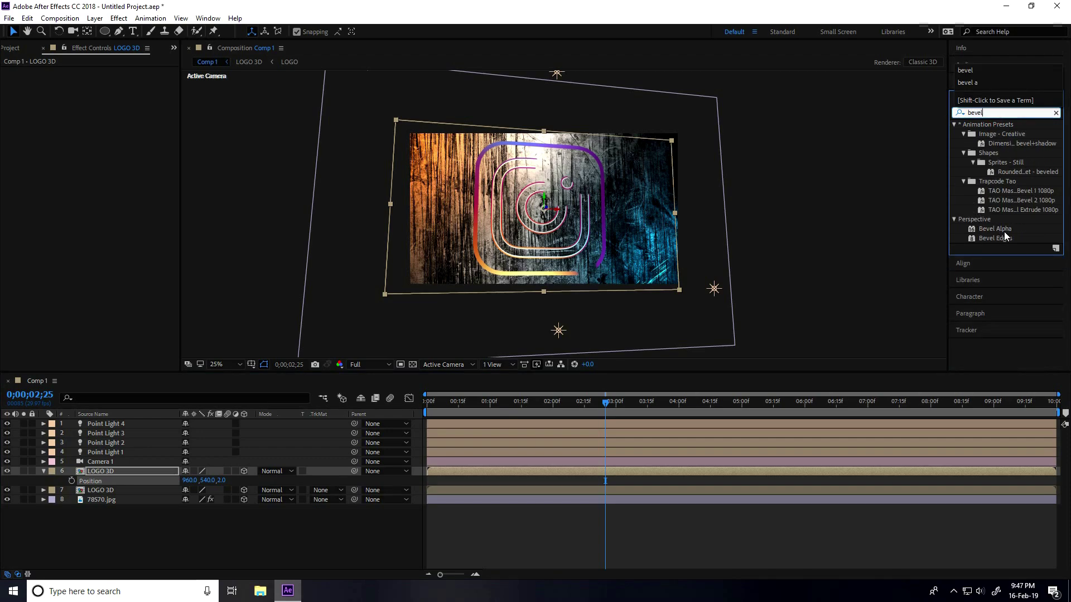
pyautogui.moveTo(1001, 229); pyautogui.dragTo(130, 471)
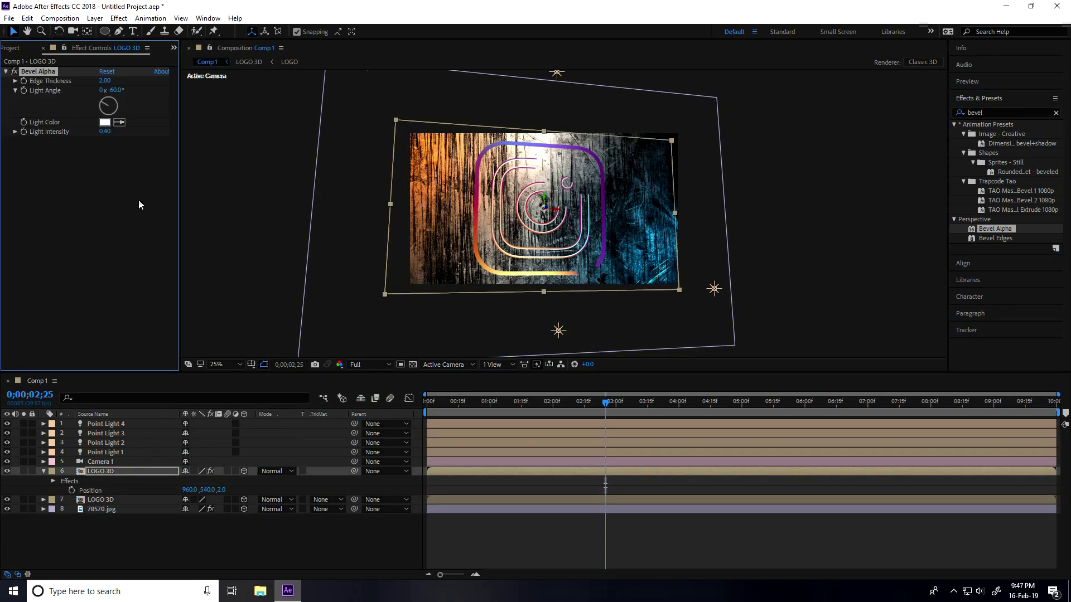
pyautogui.click(116, 90)
pyautogui.write('-35')
pyautogui.press('Return')
pyautogui.click(104, 133)
pyautogui.write('0.70')
pyautogui.click(109, 219)
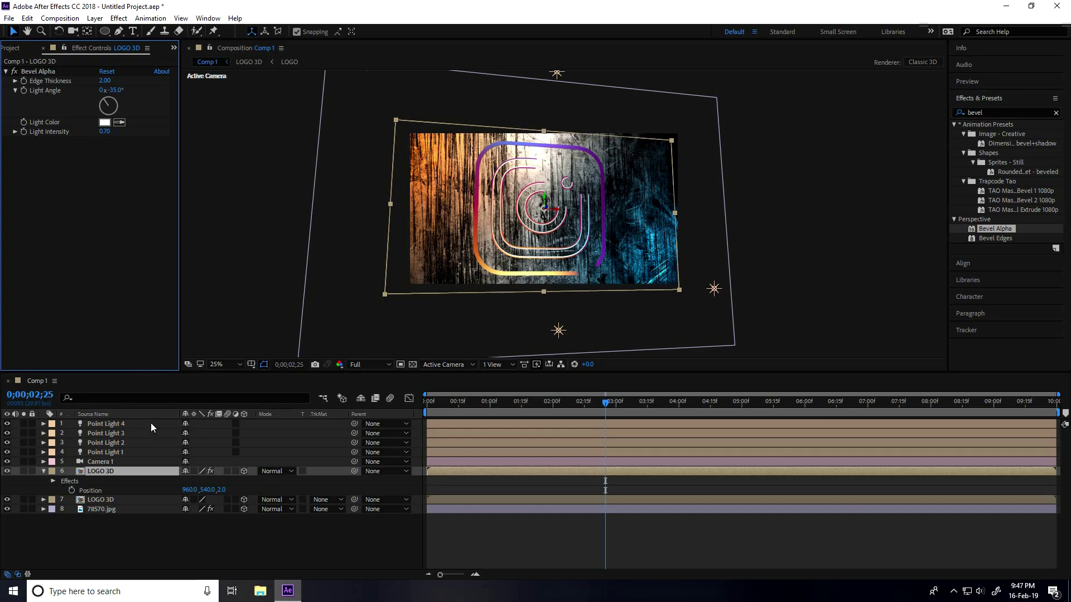
pyautogui.click(95, 472)
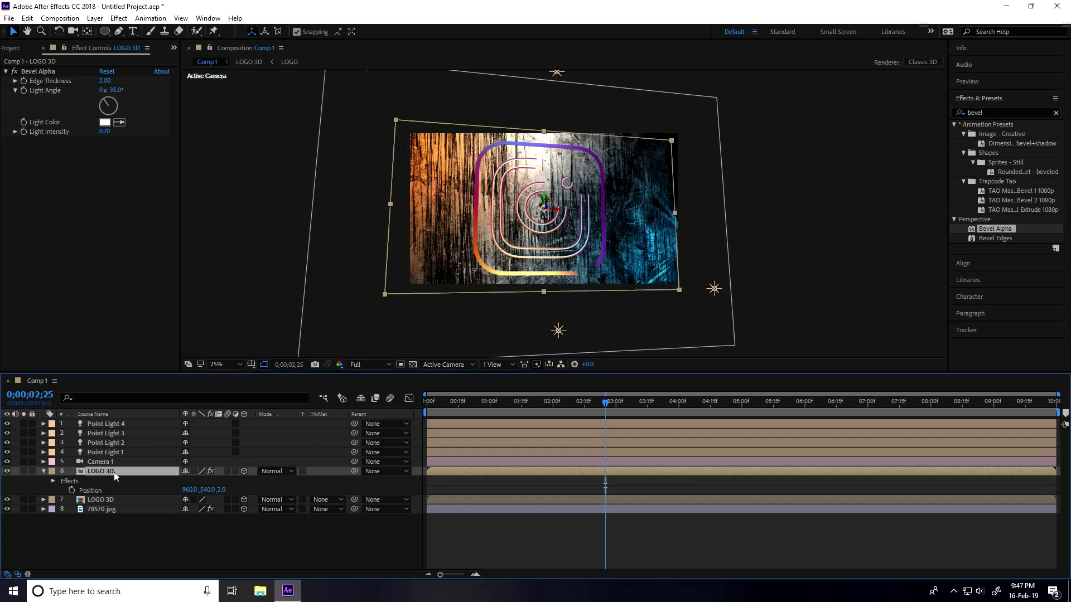
# - Duplicate the logo layer again and set the new copy's Z Position to 5.0
pyautogui.hotkey('ctrl', 'd')
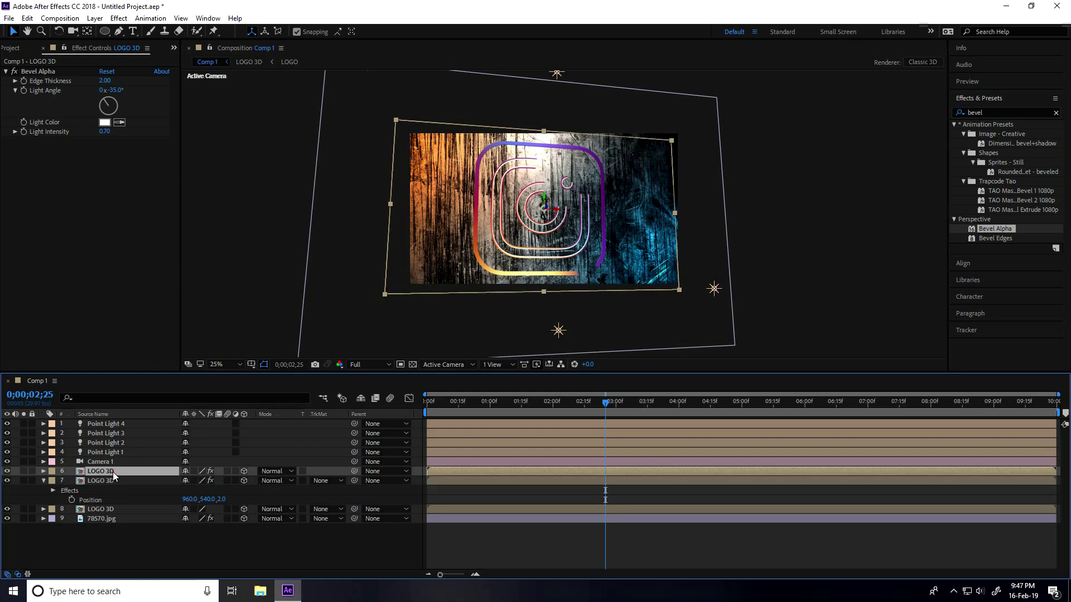
pyautogui.press('p')
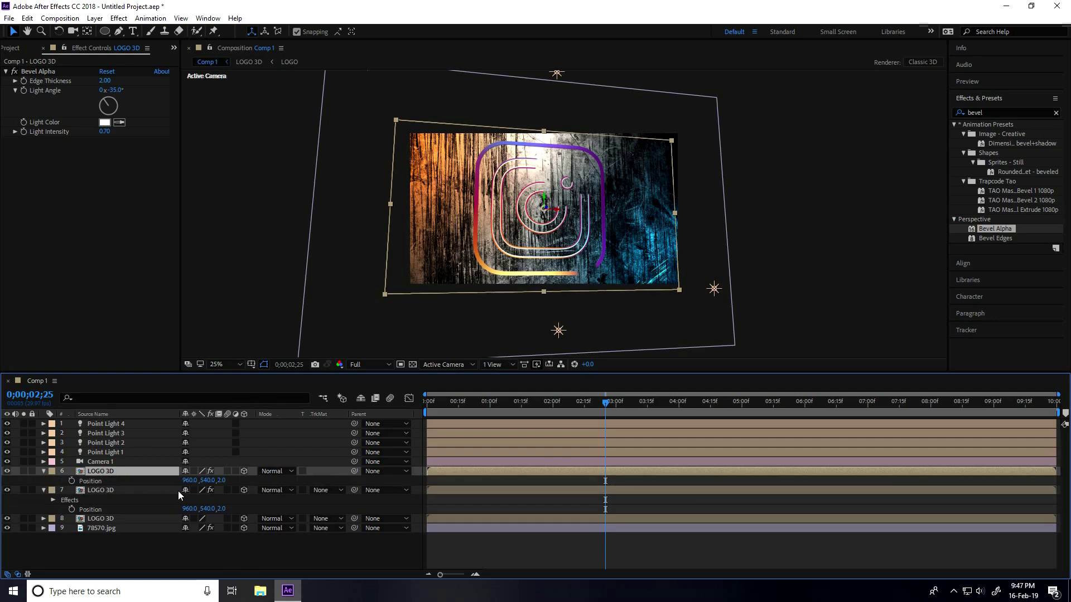
pyautogui.click(223, 481)
pyautogui.press('Return')
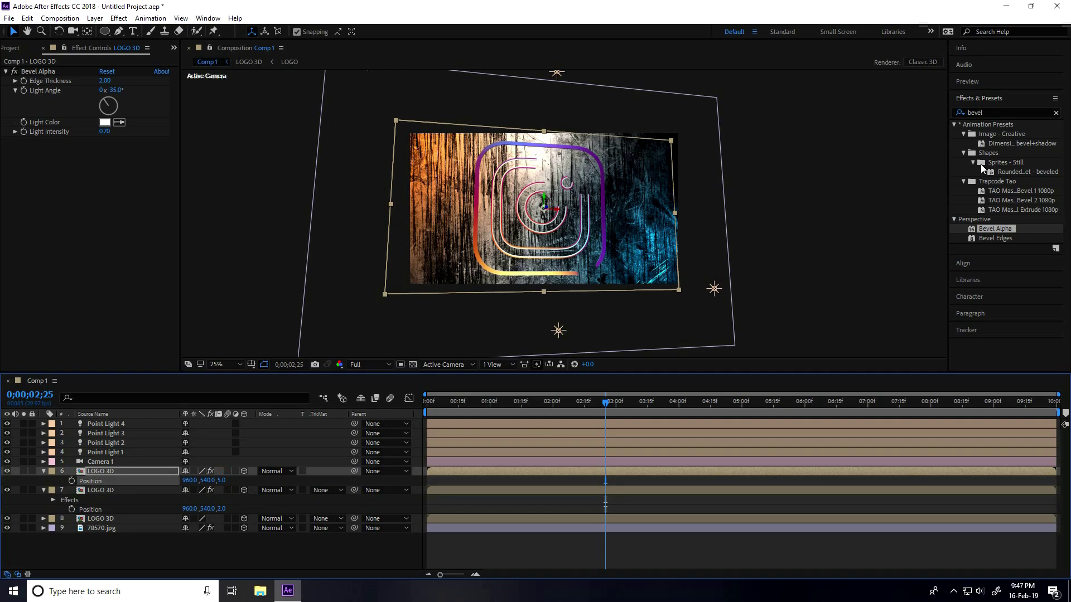
# - Add Gradient Ramp above Bevel Alpha, running from mid grey to dark grey 151515, then rewind
pyautogui.click(993, 112)
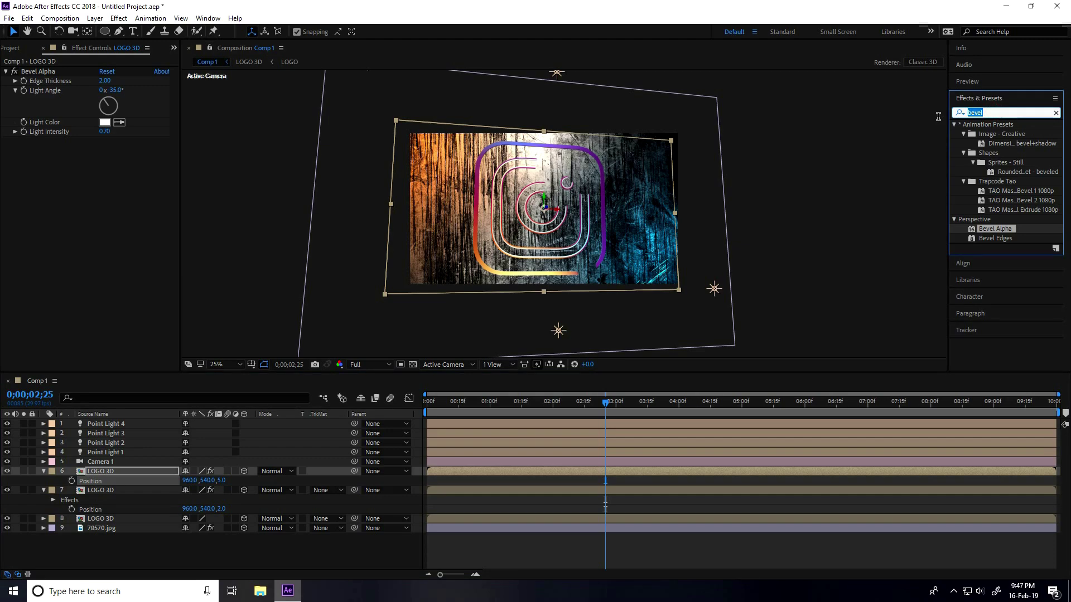
pyautogui.write('ramp')
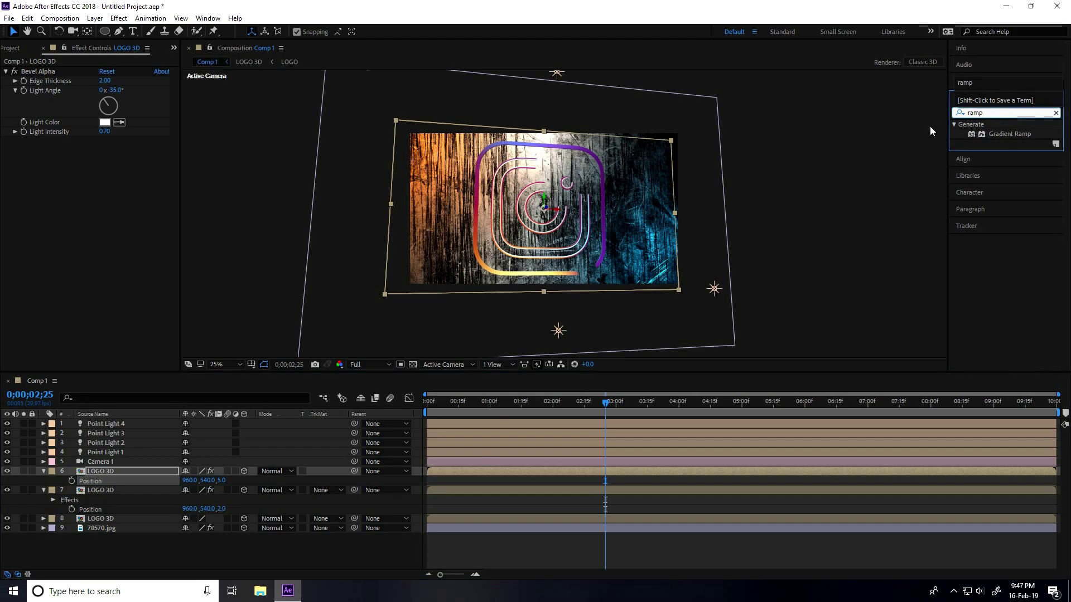
pyautogui.moveTo(1010, 134); pyautogui.dragTo(107, 472)
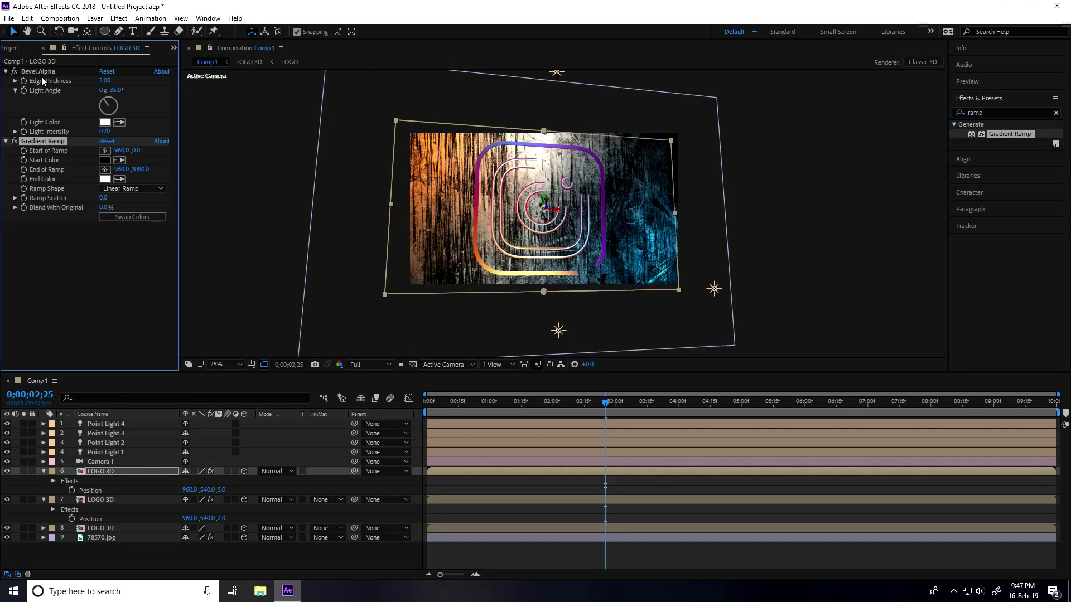
pyautogui.moveTo(41, 76); pyautogui.dragTo(49, 255)
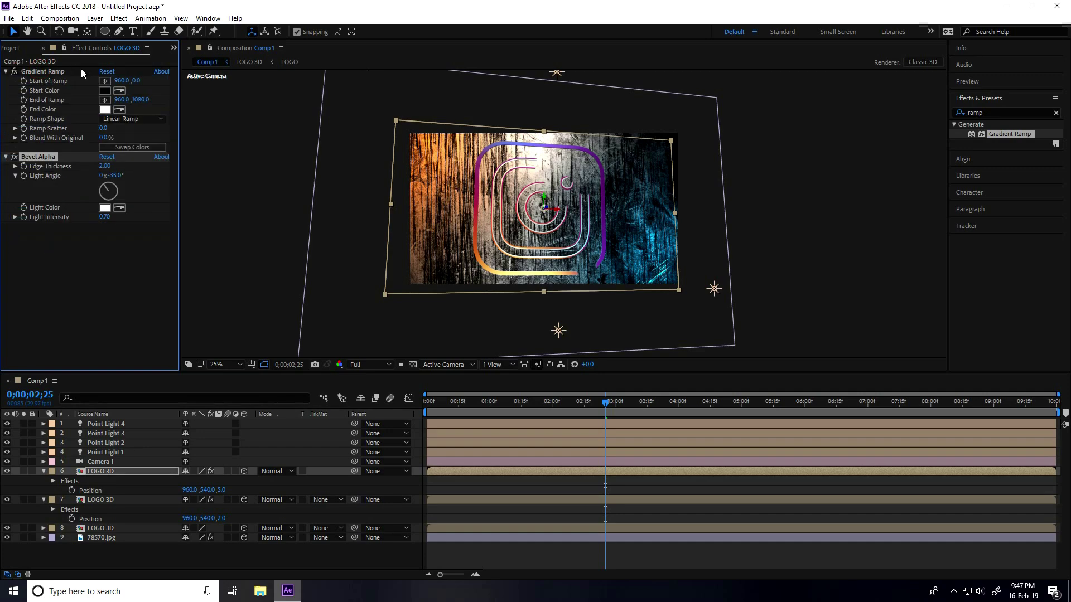
pyautogui.click(104, 90)
pyautogui.moveTo(93, 270); pyautogui.dragTo(49, 255)
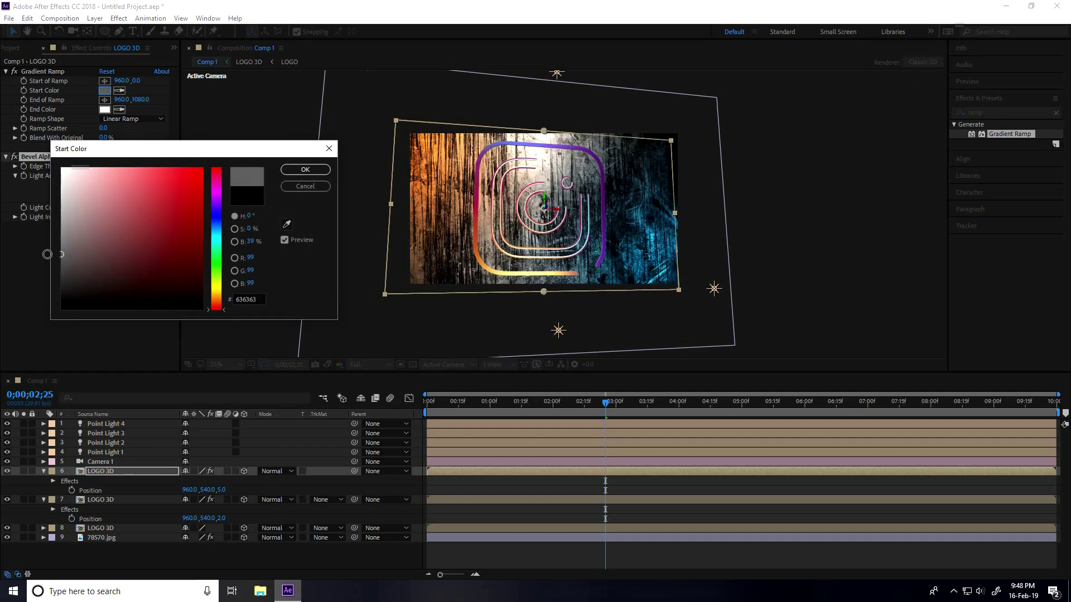
pyautogui.click(305, 169)
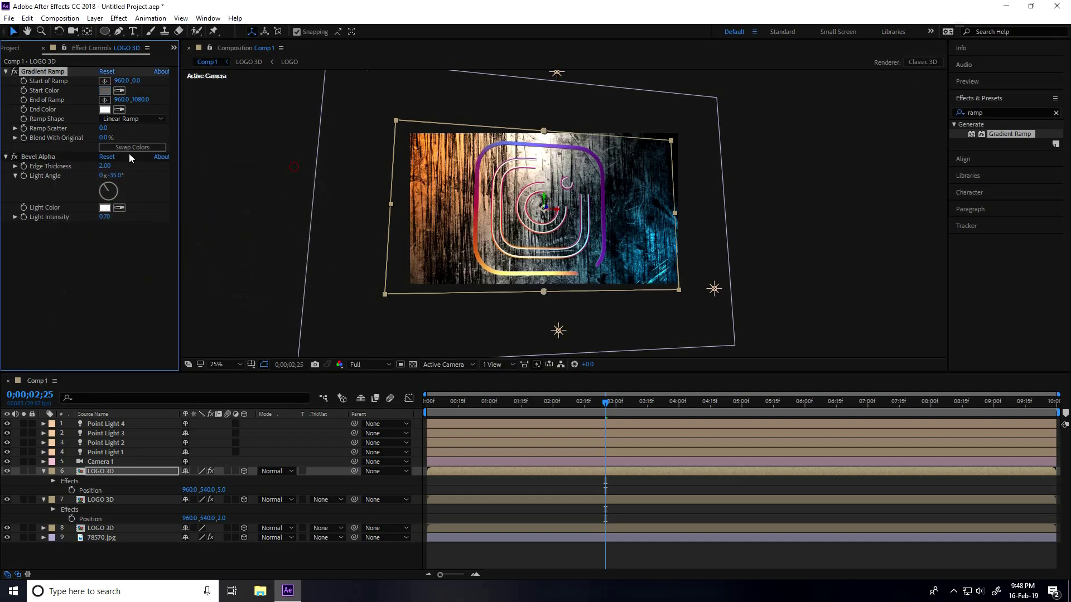
pyautogui.click(104, 109)
pyautogui.moveTo(66, 238); pyautogui.dragTo(46, 290)
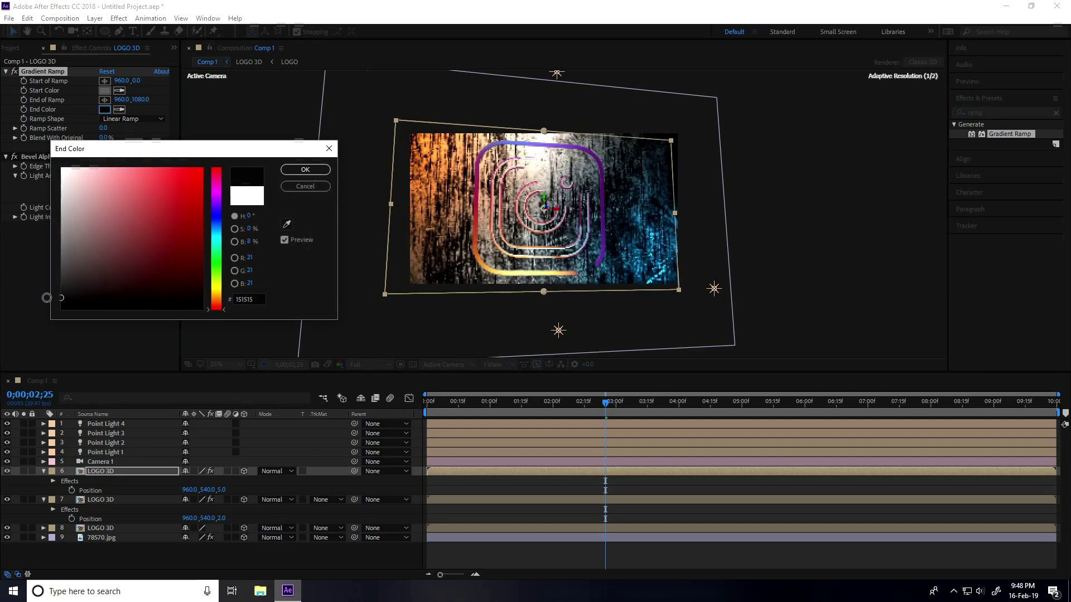
pyautogui.click(305, 170)
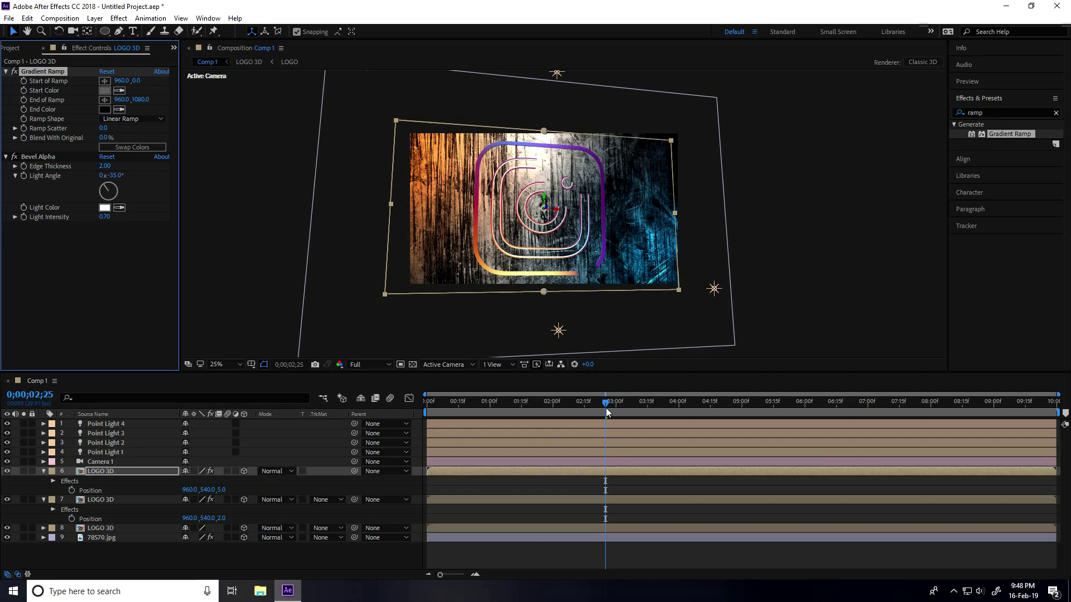
pyautogui.moveTo(606, 407); pyautogui.dragTo(396, 411)
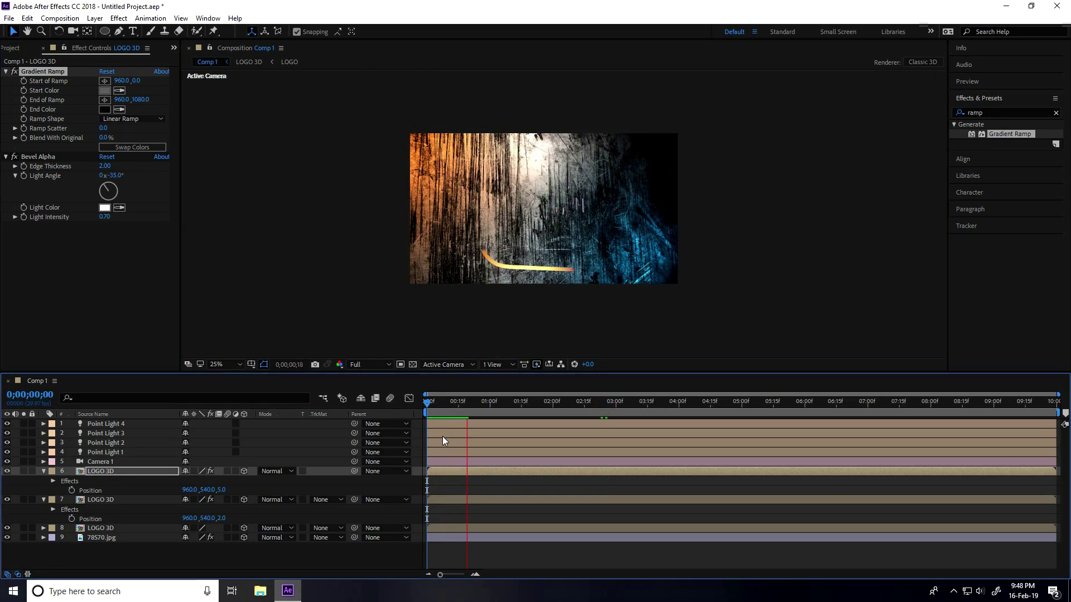
# - Stop the preview and collapse the Effects and Position rows of layers 6 and 7
pyautogui.press('space')
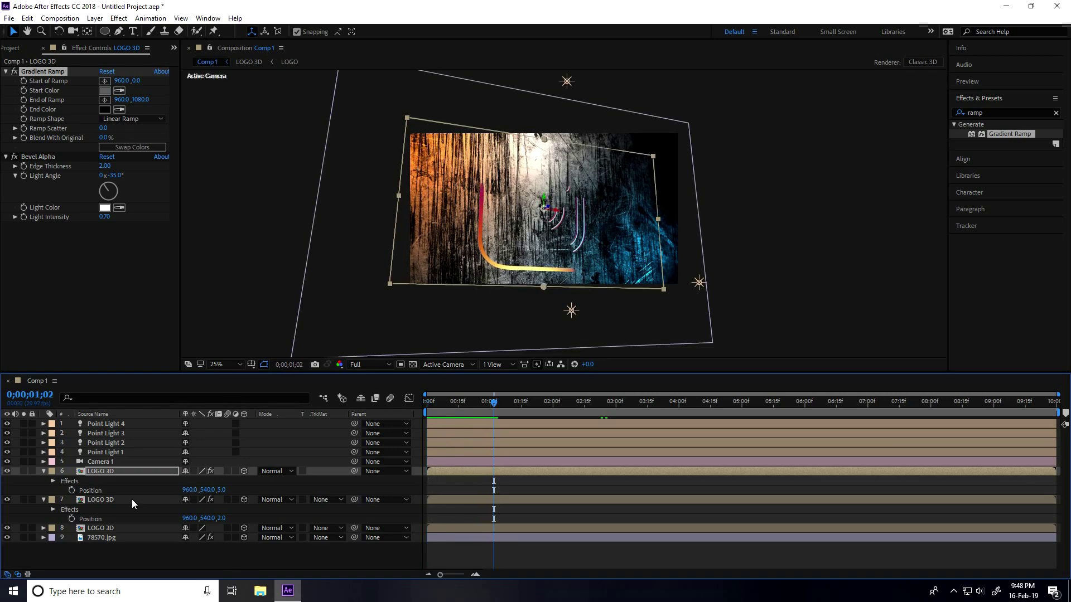
pyautogui.click(44, 472)
pyautogui.click(43, 482)
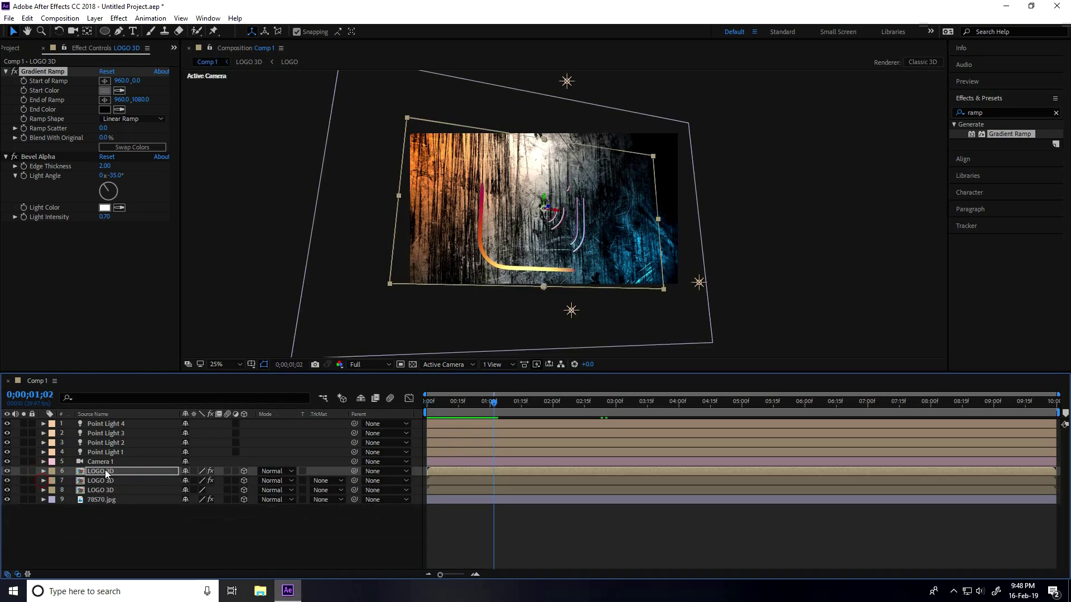
# - Duplicate the top LOGO 3D layer with Ctrl+D into 14 copies and select layers 6–19
pyautogui.click(97, 470)
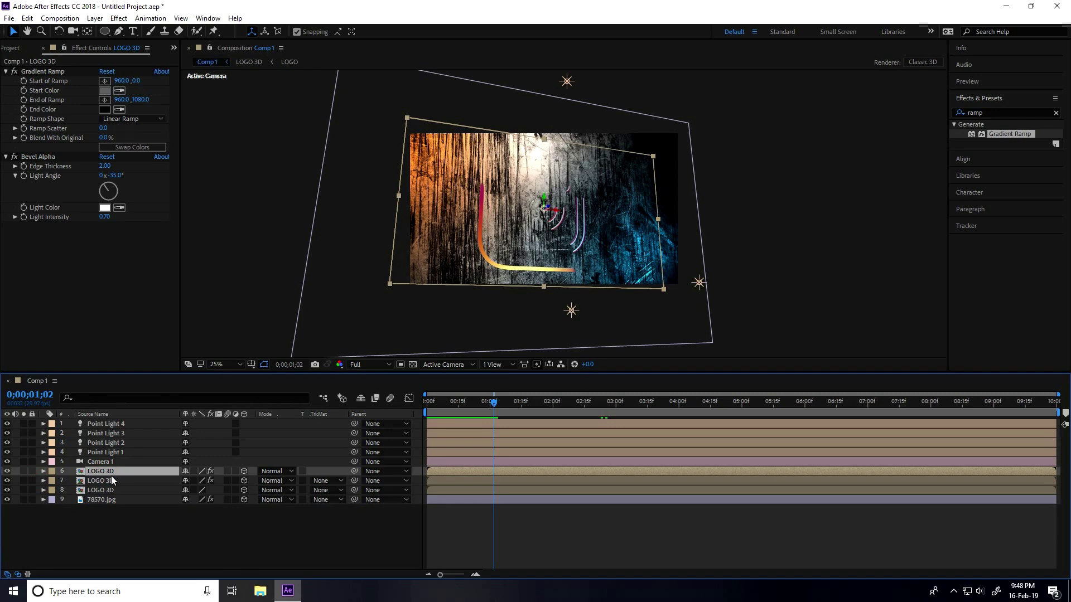
pyautogui.hotkey('ctrl', 'd')
pyautogui.hotkey('ctrl', 'd')
pyautogui.hotkey('ctrl', 'd')
pyautogui.hotkey('ctrl', 'd')
pyautogui.hotkey('ctrl', 'd')
pyautogui.hotkey('ctrl', 'd')
pyautogui.hotkey('ctrl', 'd')
pyautogui.hotkey('ctrl', 'd')
pyautogui.hotkey('ctrl', 'd')
pyautogui.hotkey('ctrl', 'd')
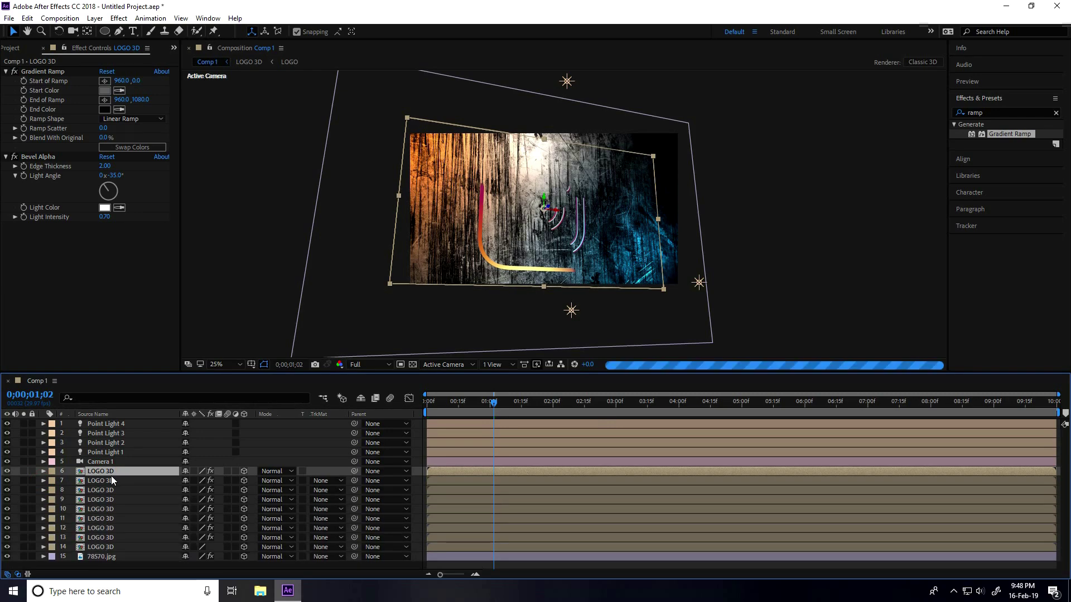
pyautogui.scroll(-1, 119, 487)
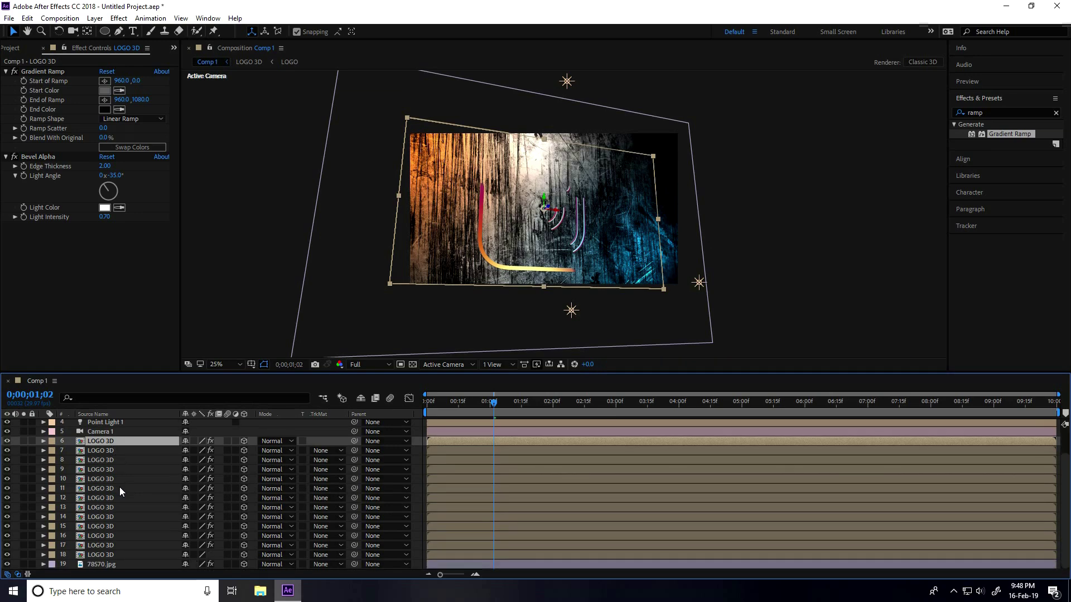
pyautogui.hotkey('ctrl', 'd')
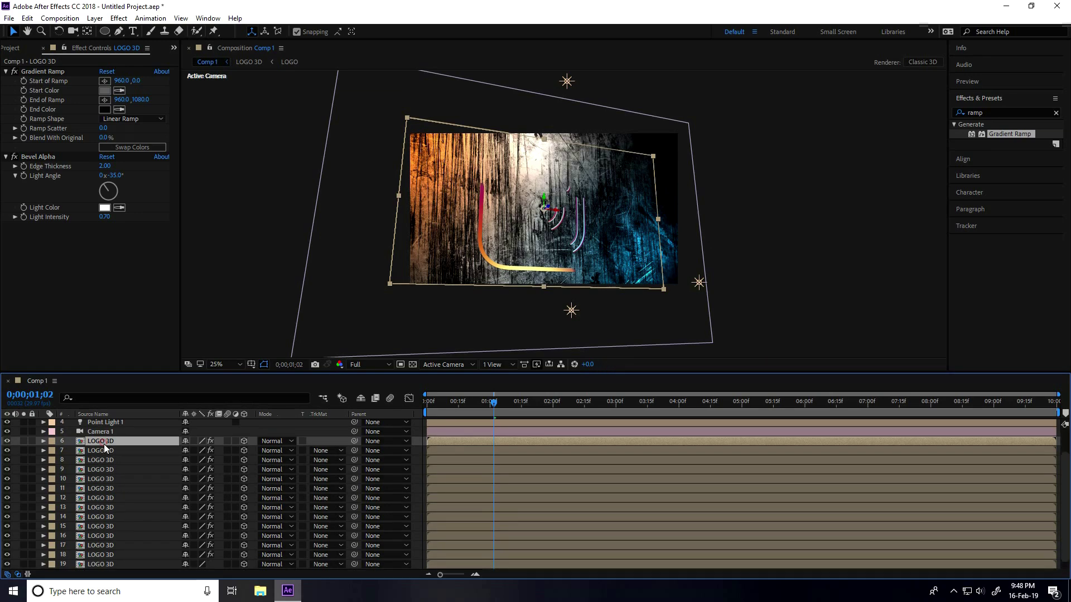
pyautogui.scroll(-1, 104, 445)
pyautogui.keyDown('shift'); pyautogui.click(100, 555); pyautogui.keyUp('shift')
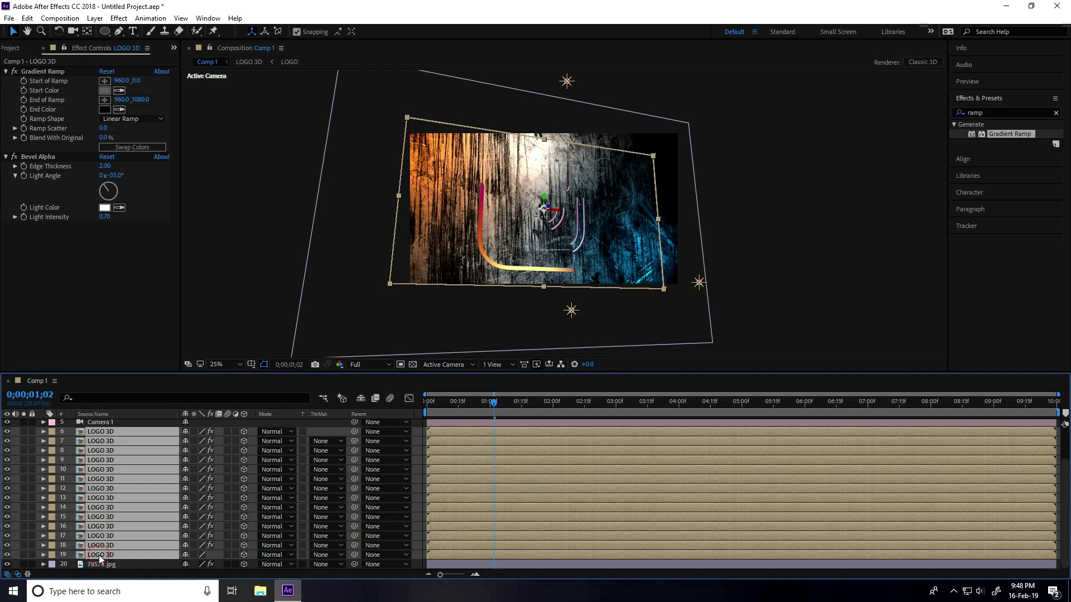
# - Reveal Position on the logo layers and set Z to 10, 15, 20 on layers 16–14
pyautogui.press('p')
pyautogui.click(236, 498)
pyautogui.scroll(-5, 236, 497)
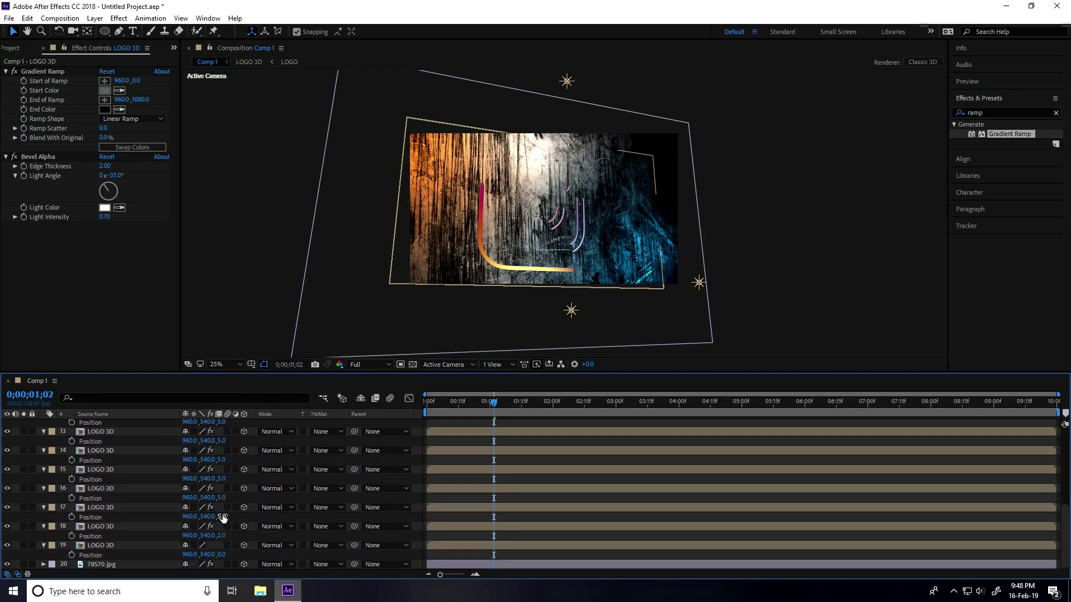
pyautogui.click(221, 497)
pyautogui.write('10')
pyautogui.press('Return')
pyautogui.click(222, 478)
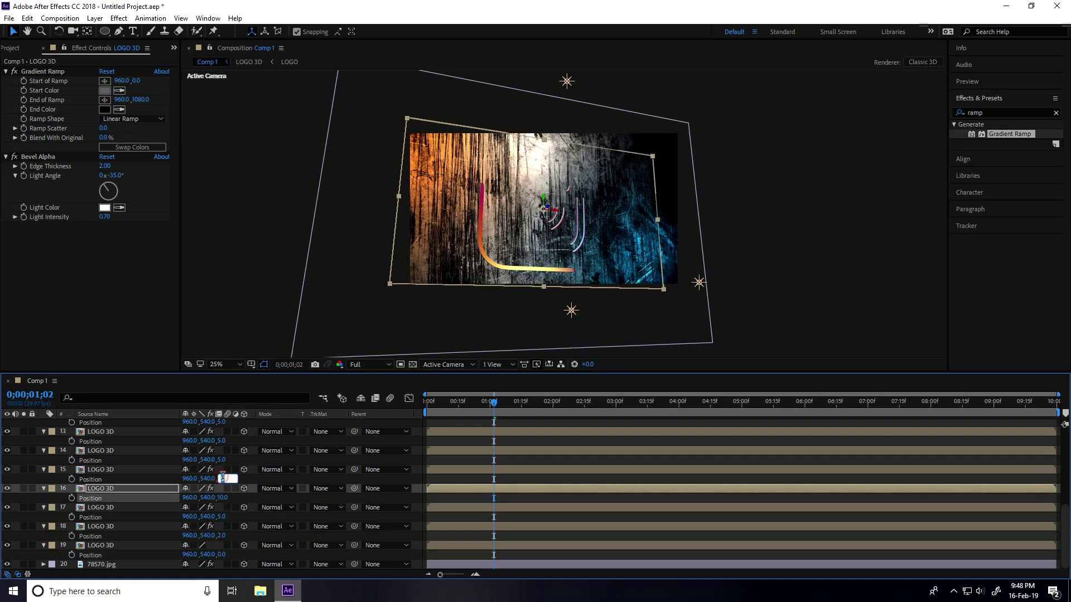
pyautogui.write('15')
pyautogui.press('Return')
pyautogui.click(223, 460)
pyautogui.write('20')
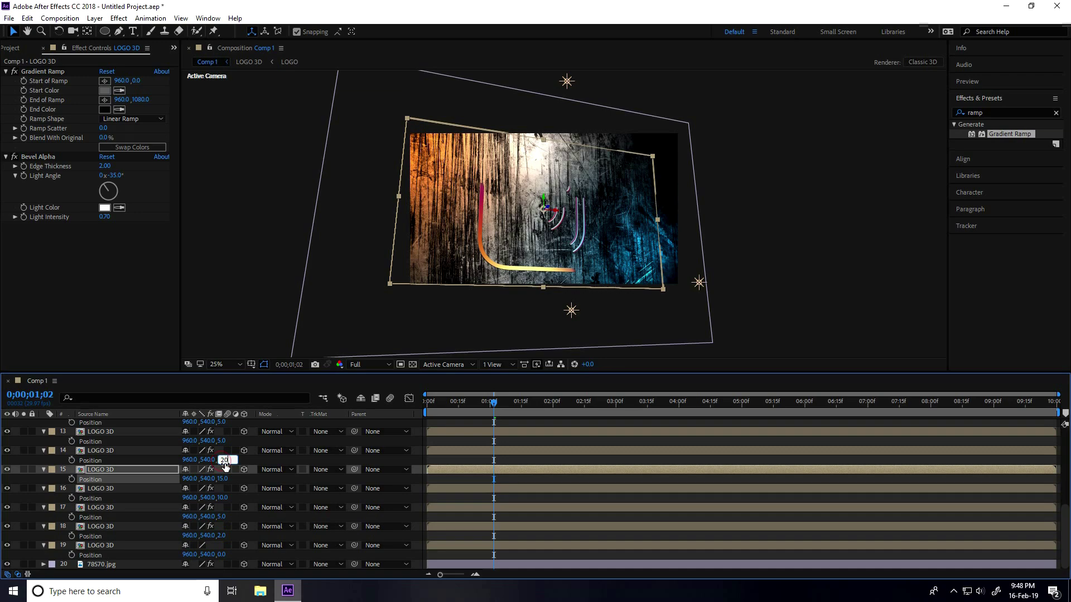
pyautogui.press('Return')
# - Set Position Z to 25, 30, 35 and 40 on layers 13 through 10
pyautogui.scroll(1, 225, 466)
pyautogui.click(222, 470)
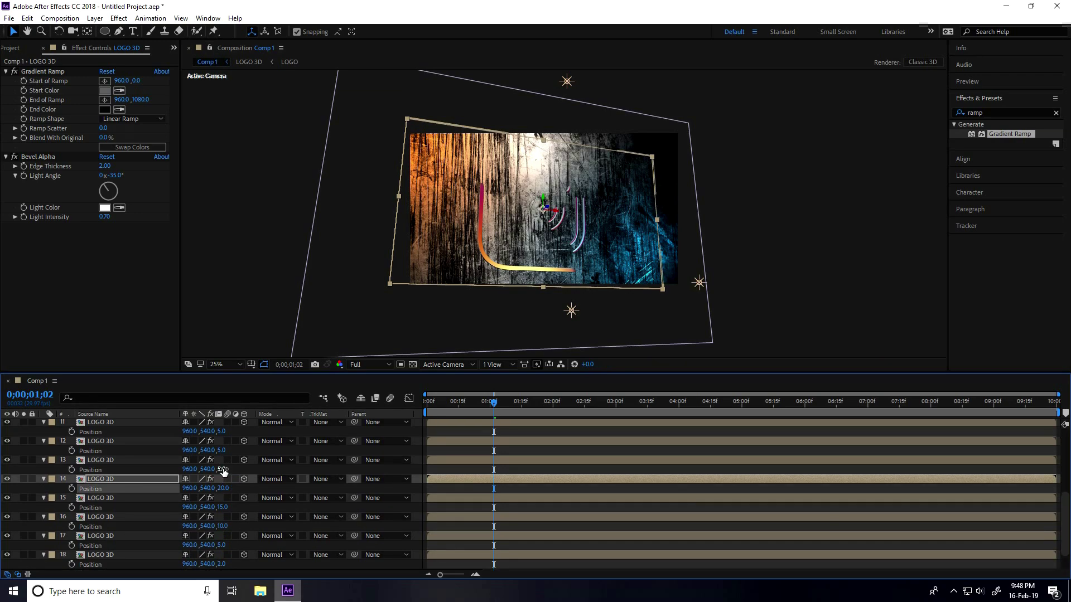
pyautogui.write('25')
pyautogui.press('Return')
pyautogui.click(223, 450)
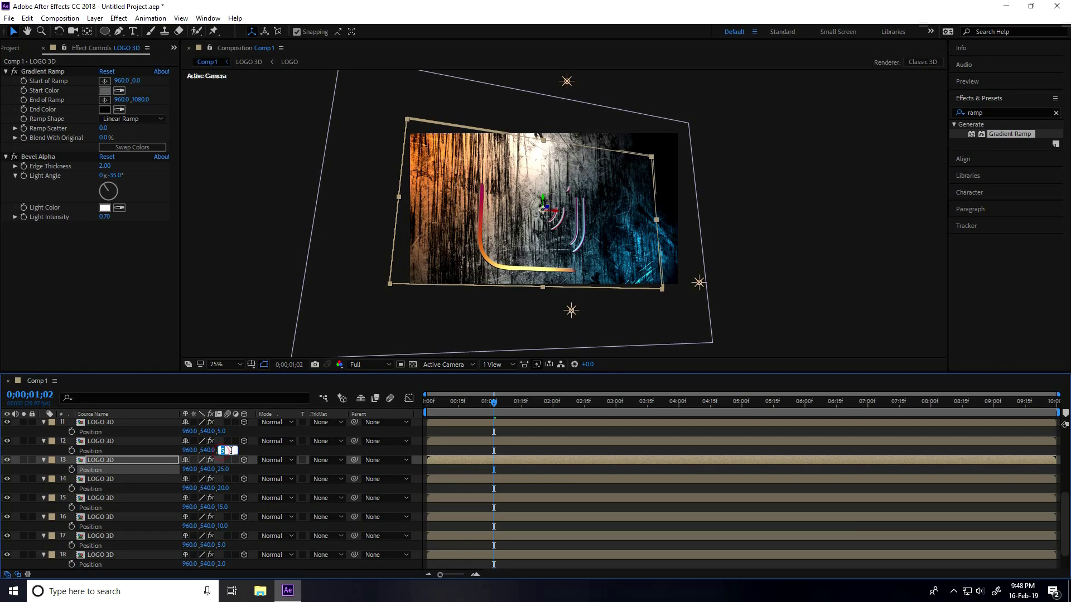
pyautogui.press('Return')
pyautogui.scroll(1, 231, 465)
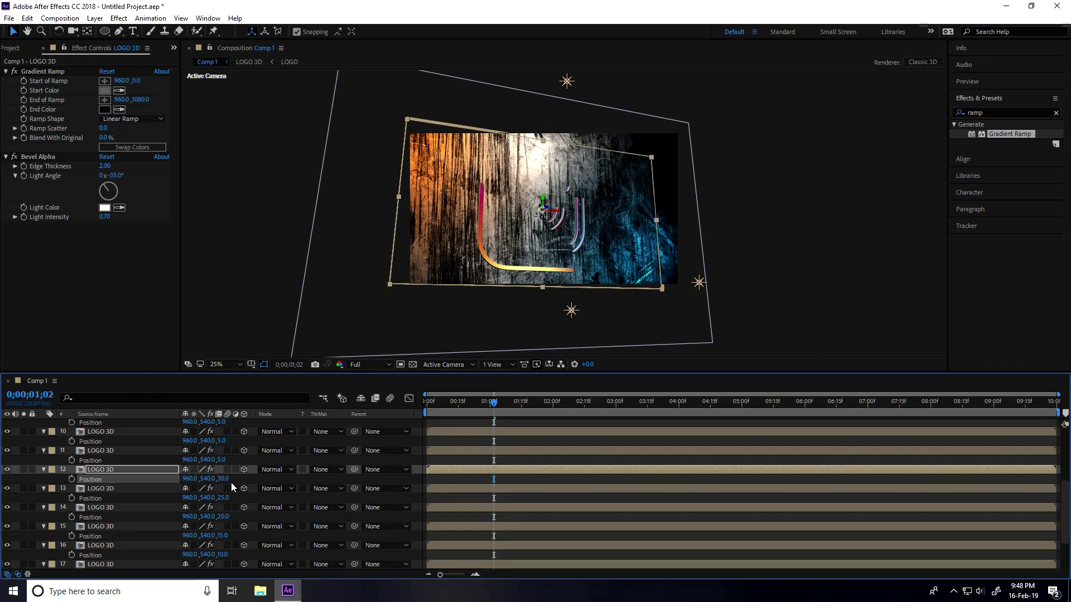
pyautogui.click(224, 479)
pyautogui.click(221, 459)
pyautogui.press('Return')
pyautogui.click(223, 440)
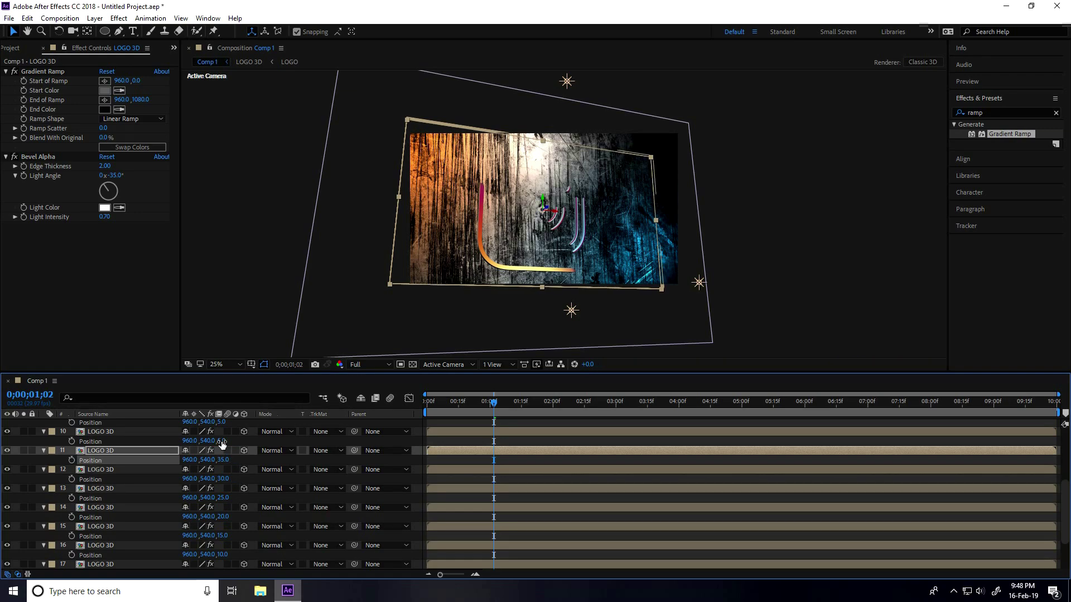
pyautogui.write('40')
pyautogui.press('Return')
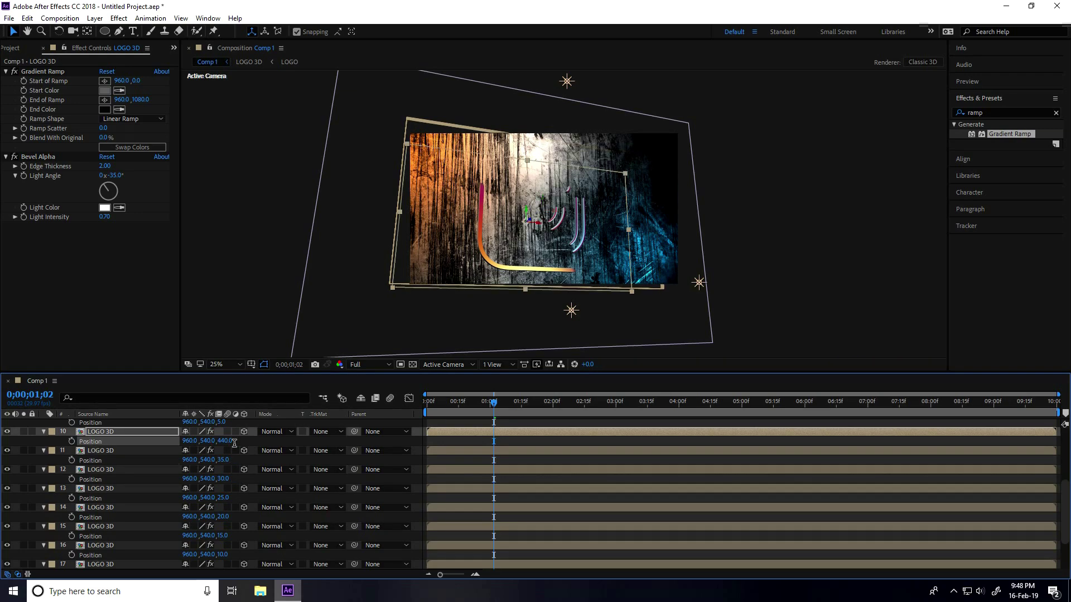
# - Confirm layer 10 at 40, then set Z to 45 on layer 9 and 50 on layer 8
pyautogui.click(228, 442)
pyautogui.press('Return')
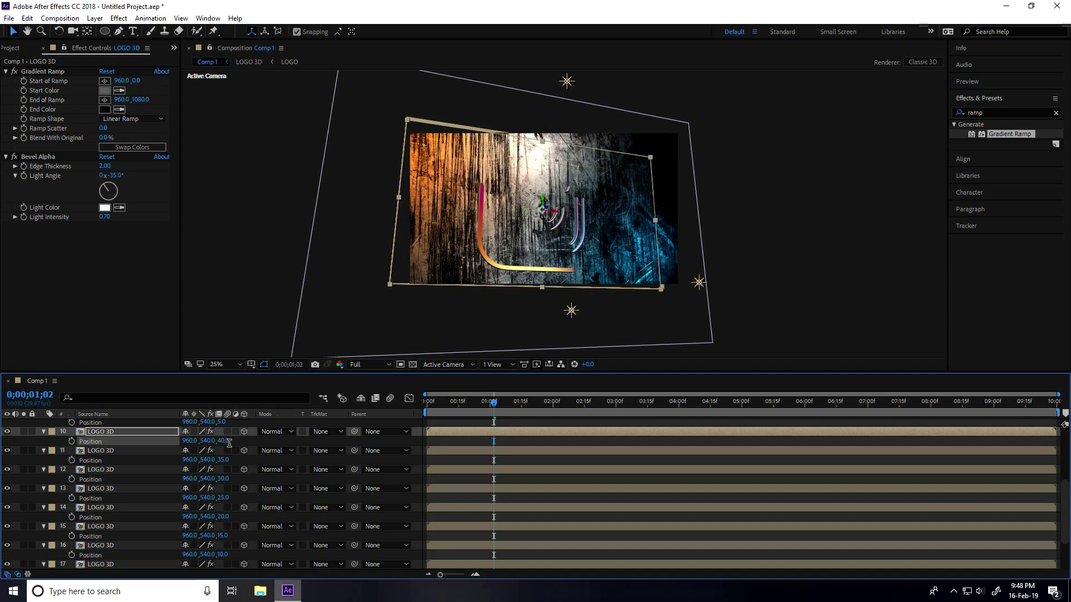
pyautogui.scroll(3, 250, 487)
pyautogui.click(219, 479)
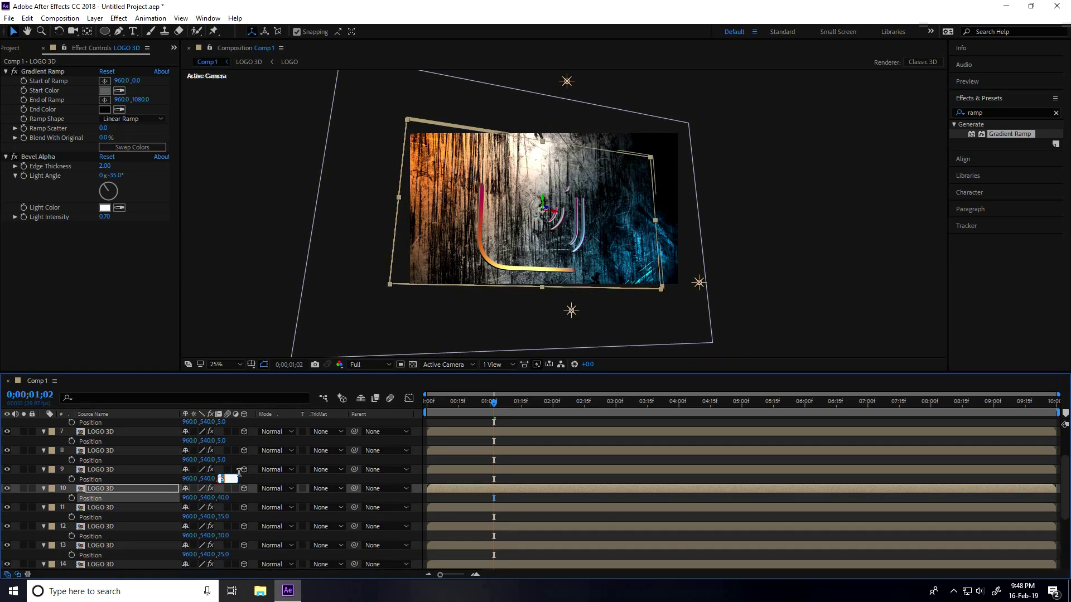
pyautogui.write('45')
pyautogui.press('Return')
pyautogui.click(223, 460)
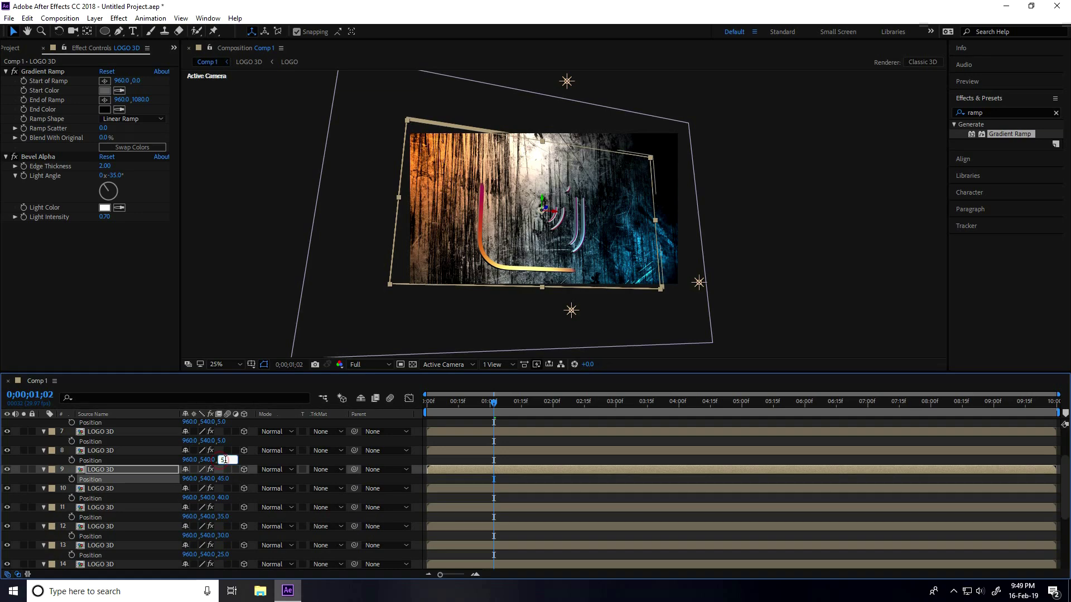
pyautogui.write('50')
pyautogui.press('Return')
pyautogui.scroll(2, 236, 466)
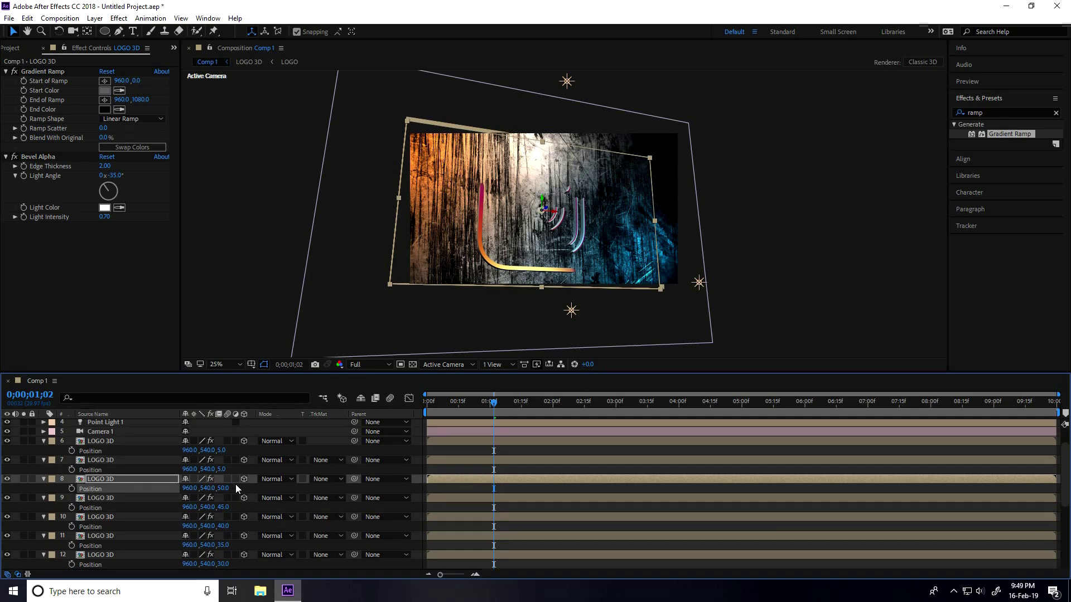
# - Switch the viewer to 4 Views and delete the two leftover Z 5.0 logo layers
pyautogui.click(510, 365)
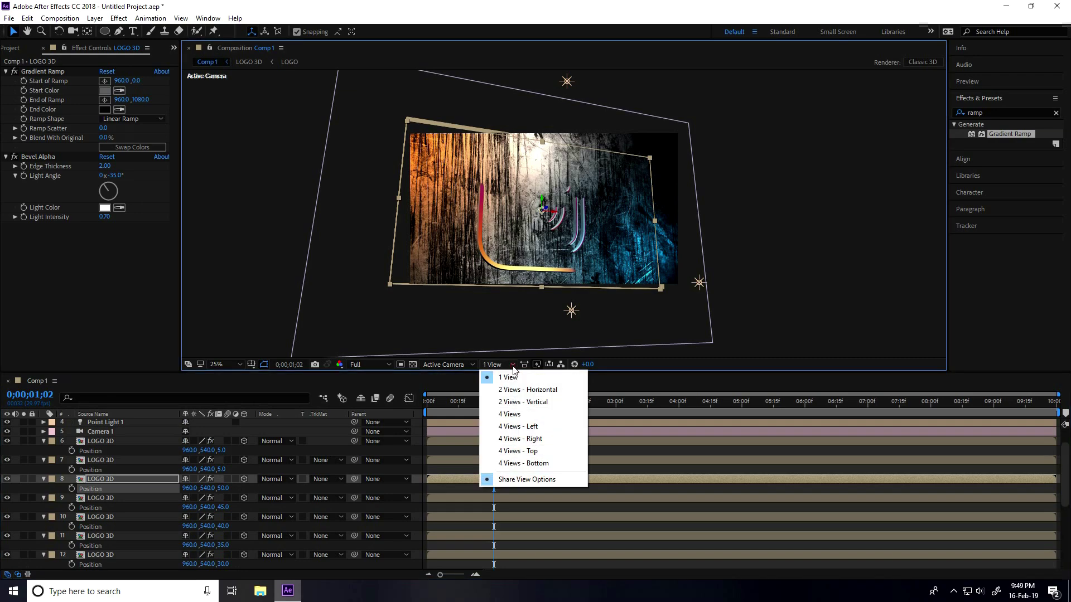
pyautogui.click(516, 411)
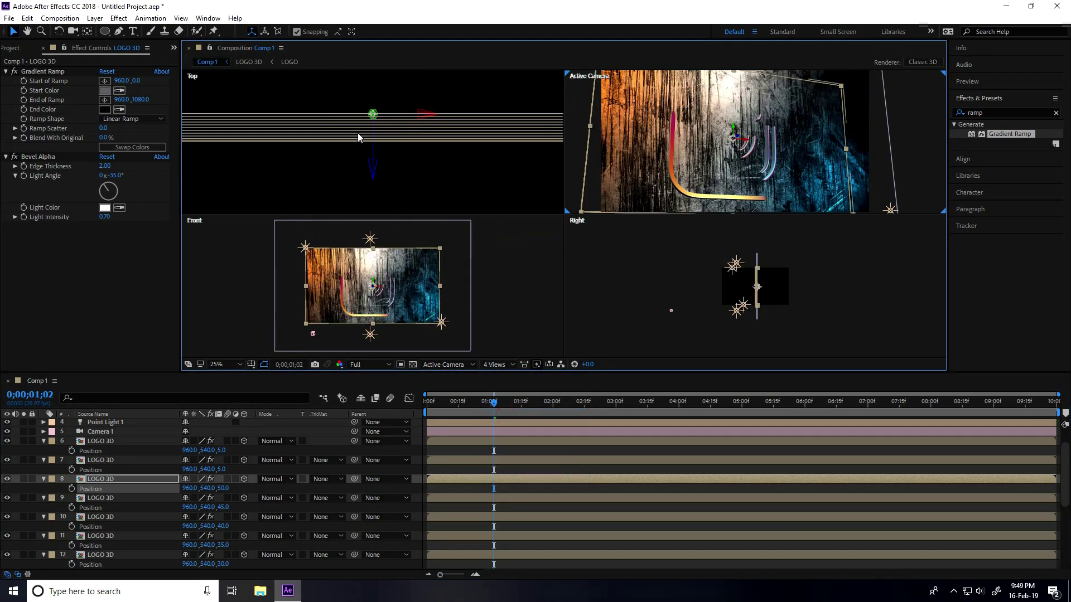
pyautogui.click(104, 461)
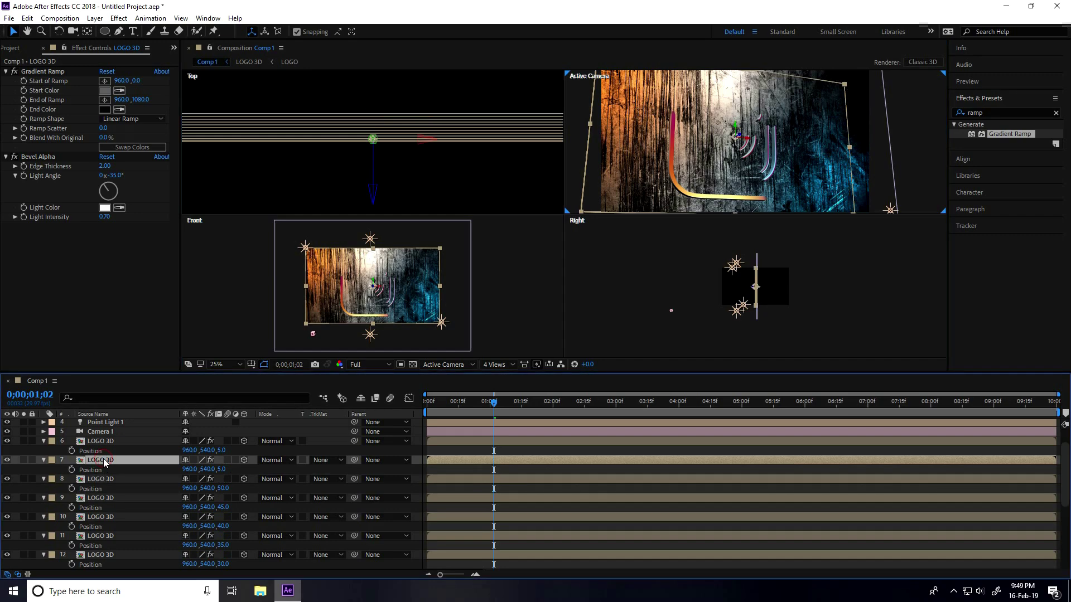
pyautogui.press('Delete')
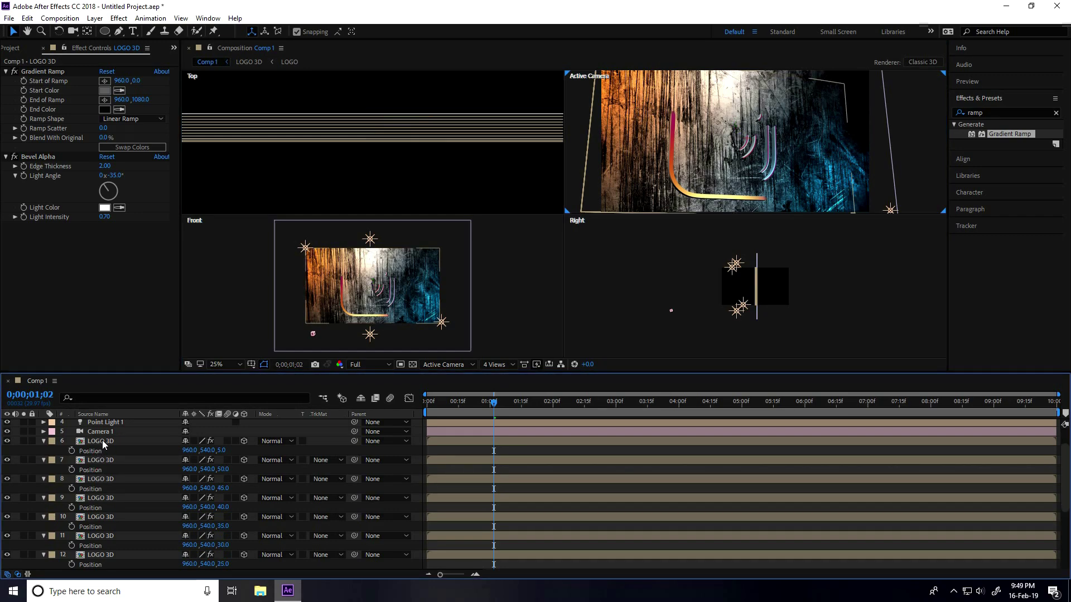
pyautogui.click(102, 440)
pyautogui.press('Delete')
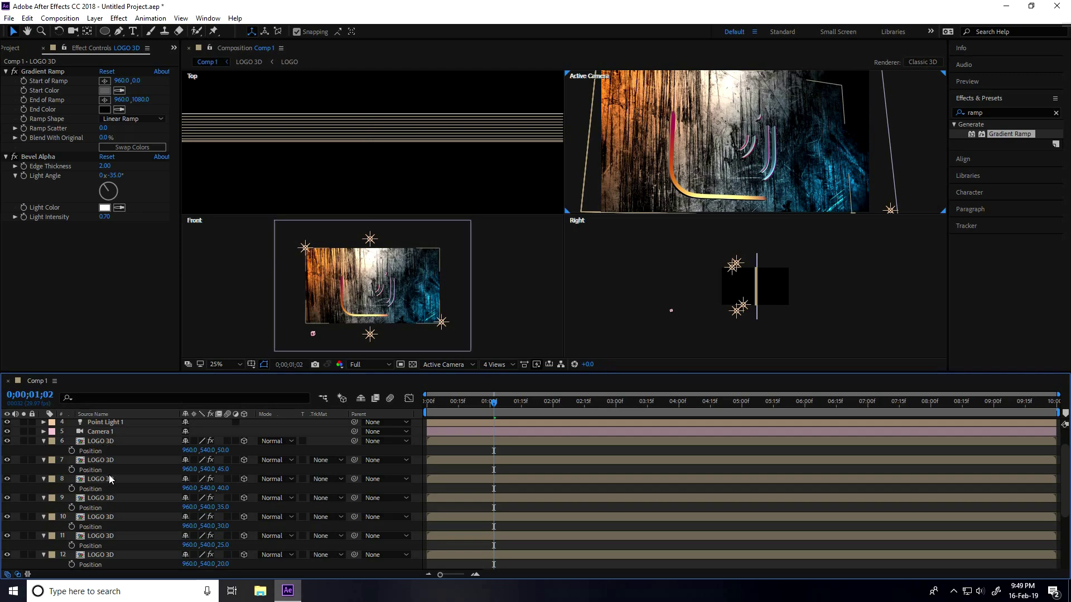
pyautogui.scroll(-3, 135, 466)
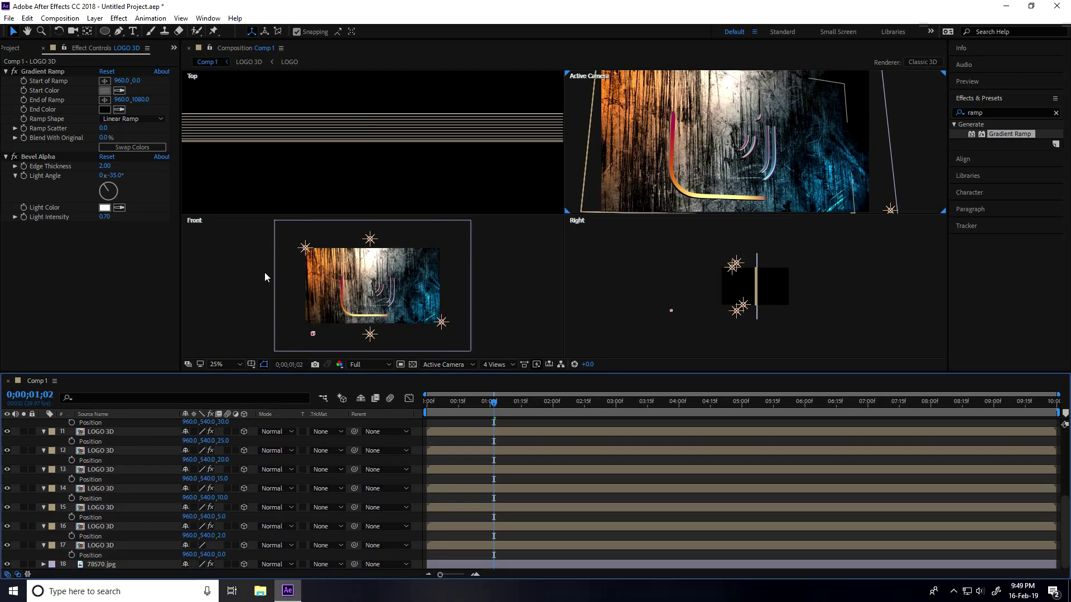
pyautogui.scroll(4, 107, 446)
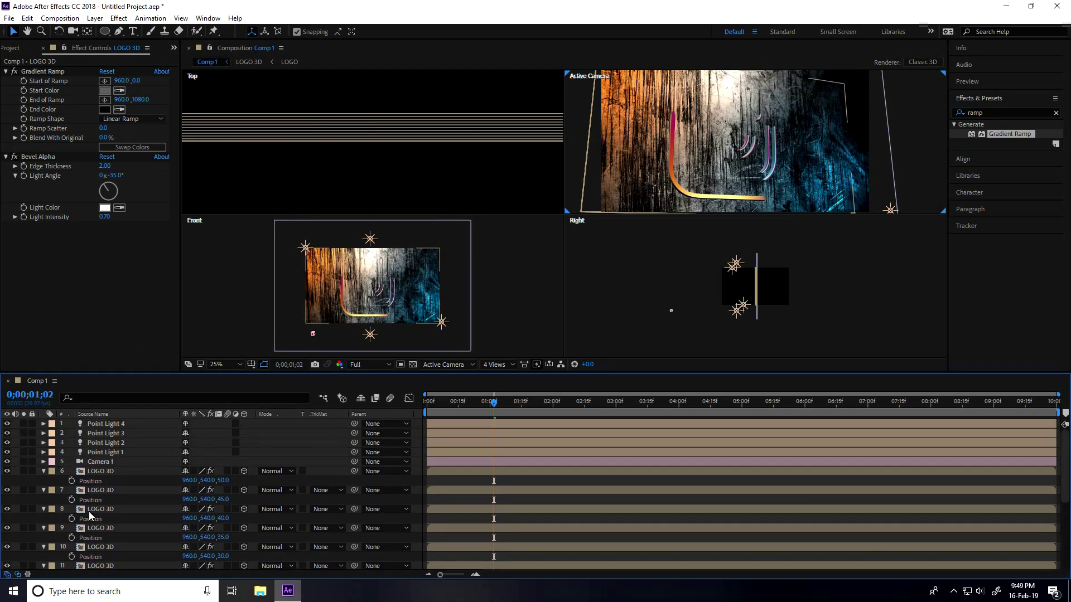
# - Collapse the Position rows of all twelve LOGO 3D layers, 6 through 17
pyautogui.click(45, 481)
pyautogui.click(45, 481)
pyautogui.click(44, 491)
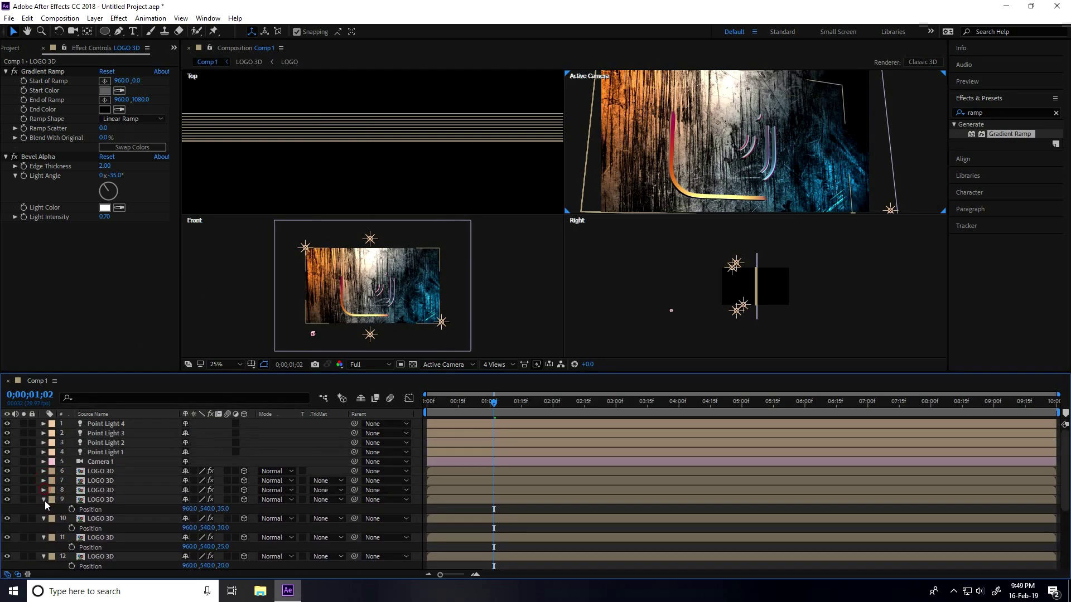
pyautogui.click(45, 500)
pyautogui.click(44, 509)
pyautogui.click(44, 518)
pyautogui.click(45, 529)
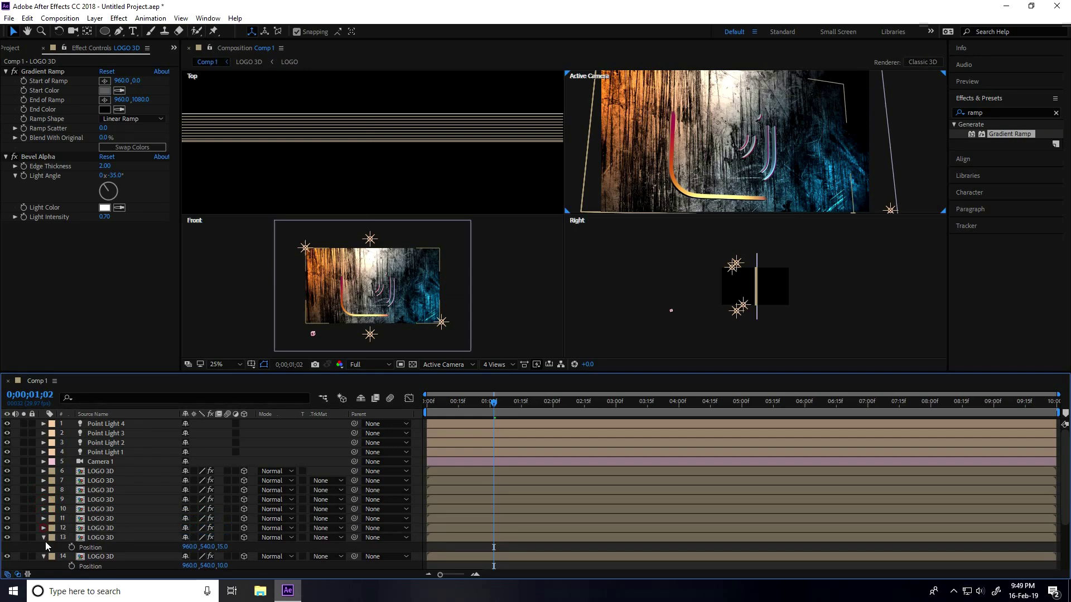
pyautogui.click(45, 538)
pyautogui.click(46, 548)
pyautogui.click(44, 556)
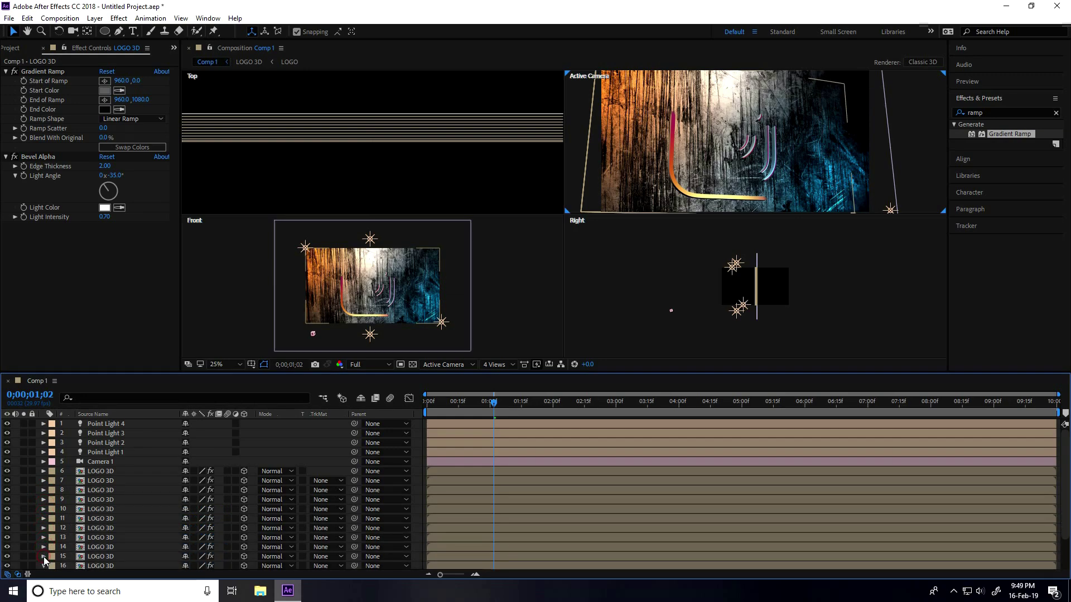
pyautogui.scroll(-2, 42, 554)
pyautogui.click(44, 528)
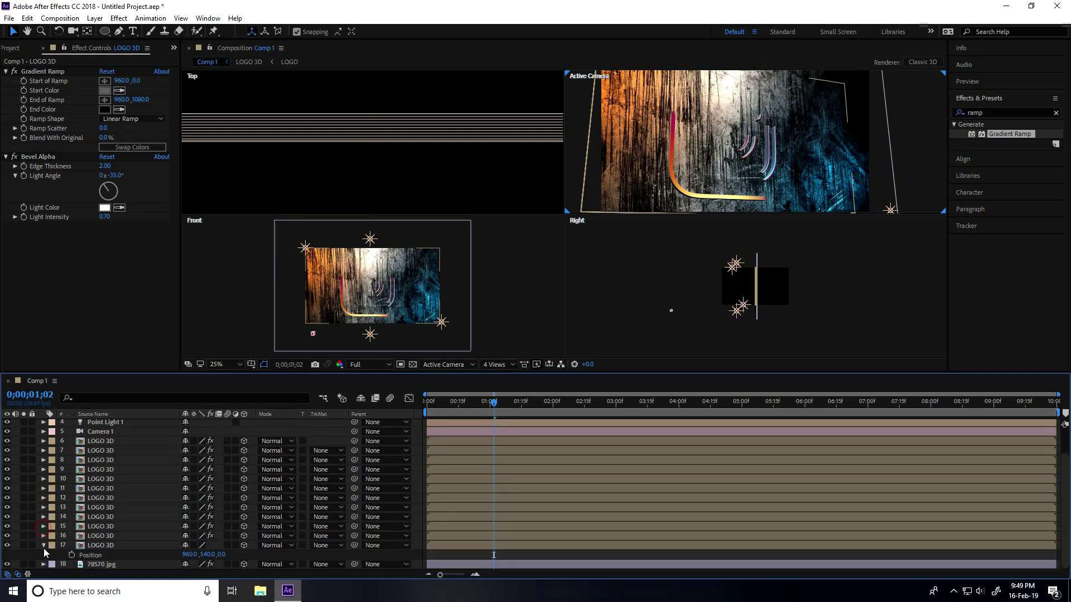
pyautogui.click(44, 547)
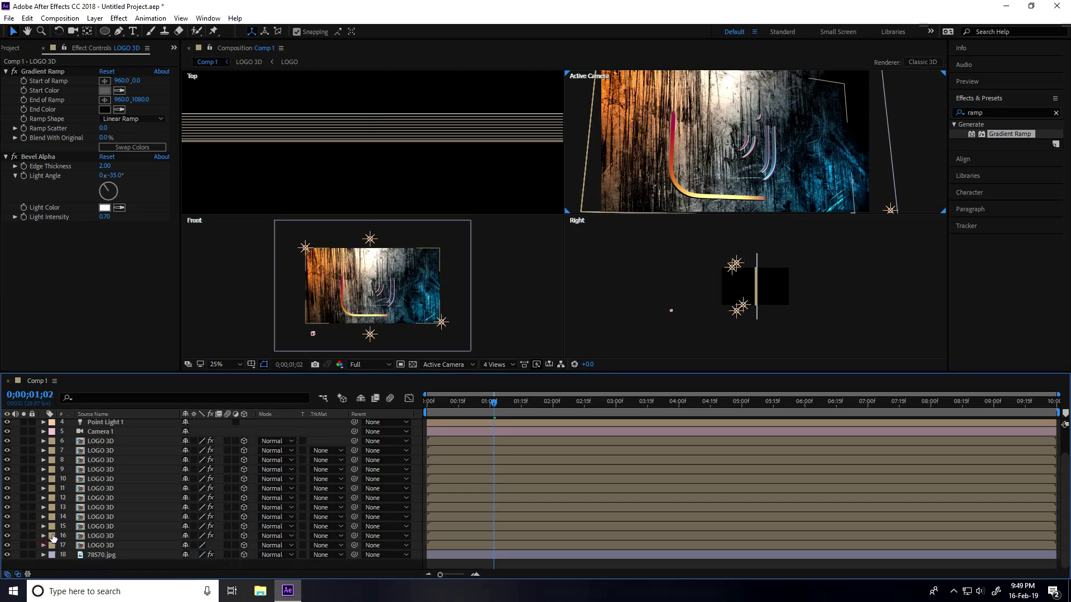
# - Return the viewer to 1 View and preview the stacked logo animation
pyautogui.click(495, 364)
pyautogui.click(506, 379)
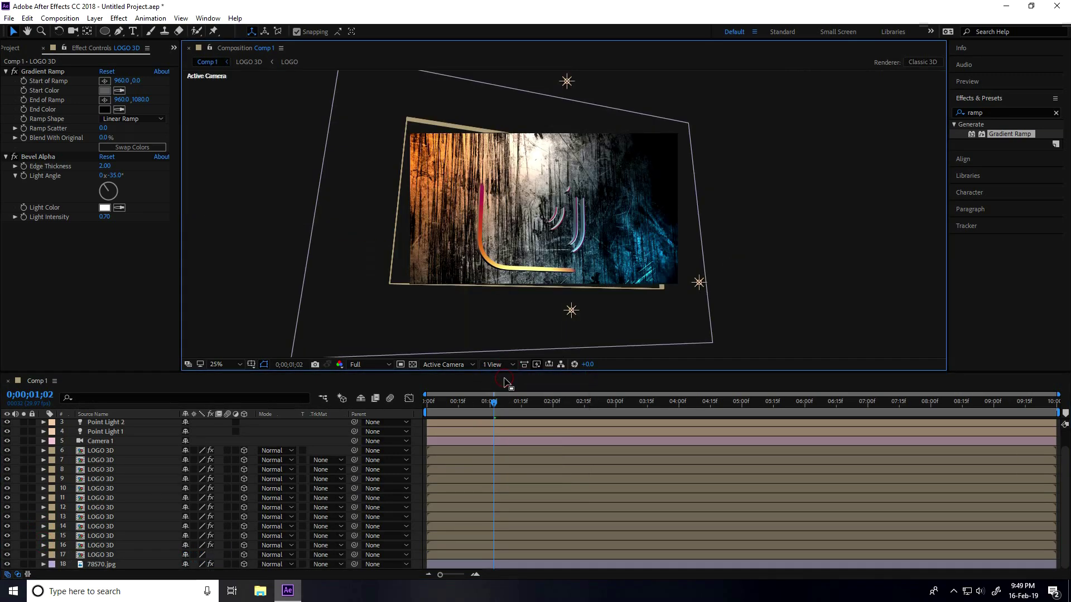
pyautogui.press('space')
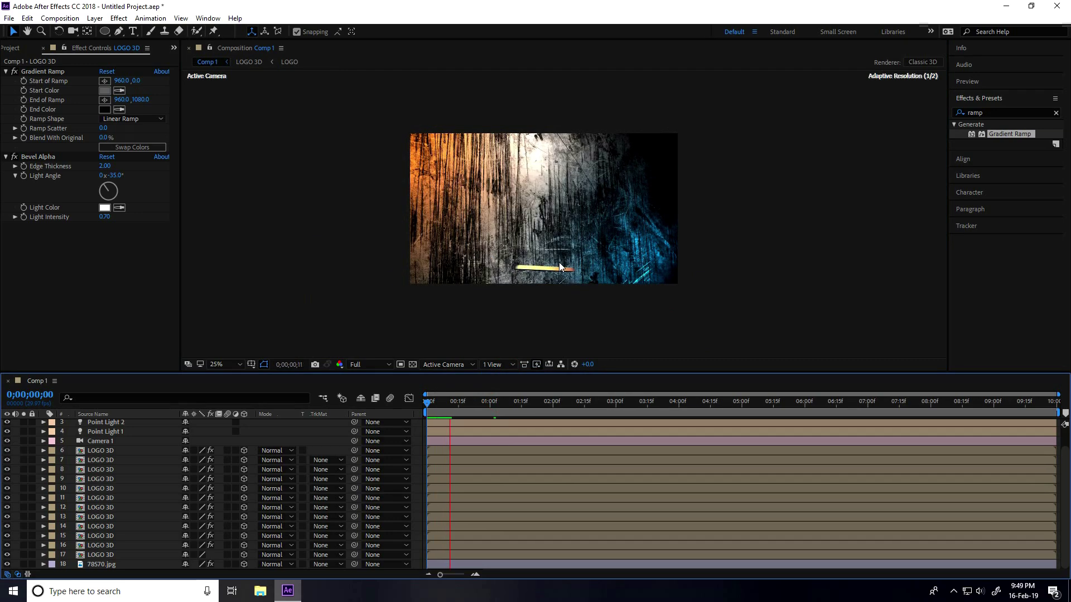
pyautogui.click(226, 367)
# - Set magnification to Fit up to 100% and resolution to Auto, then preview from the start
pyautogui.click(227, 367)
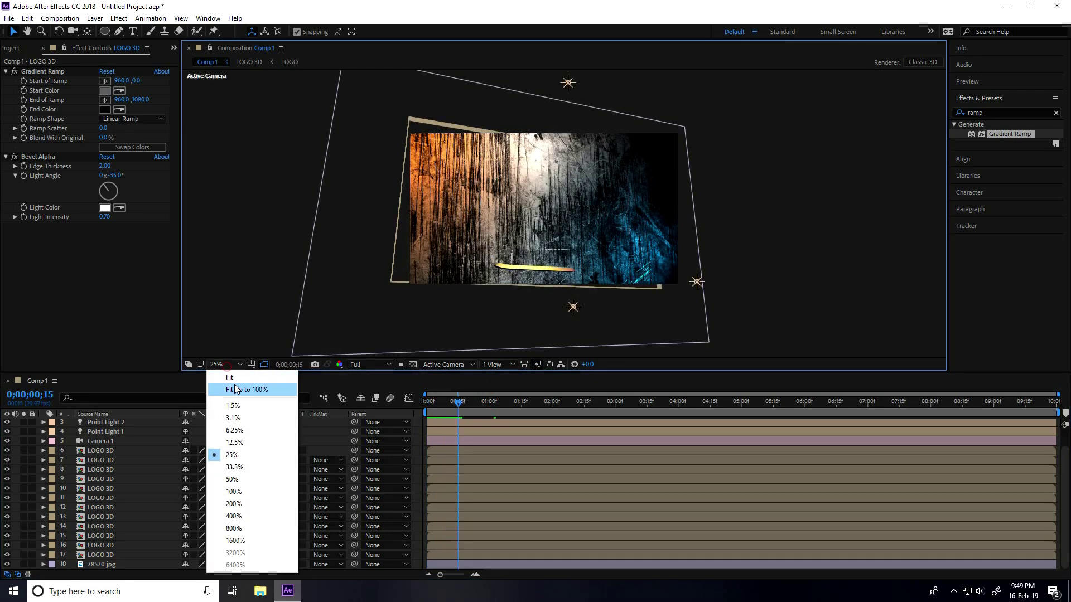
pyautogui.click(293, 389)
pyautogui.click(385, 365)
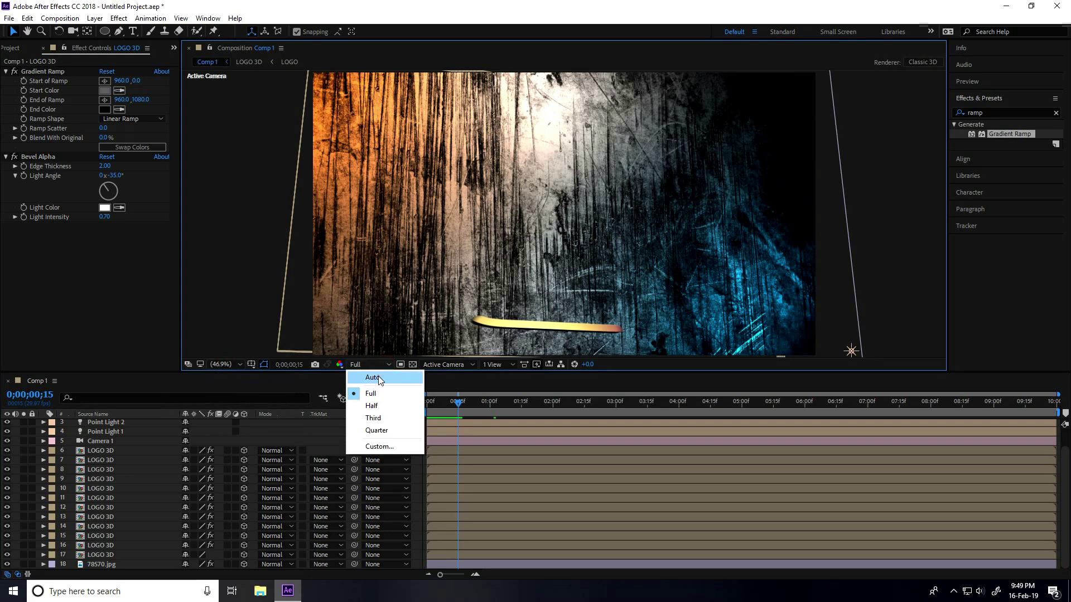
pyautogui.click(362, 372)
pyautogui.click(431, 403)
pyautogui.press('space')
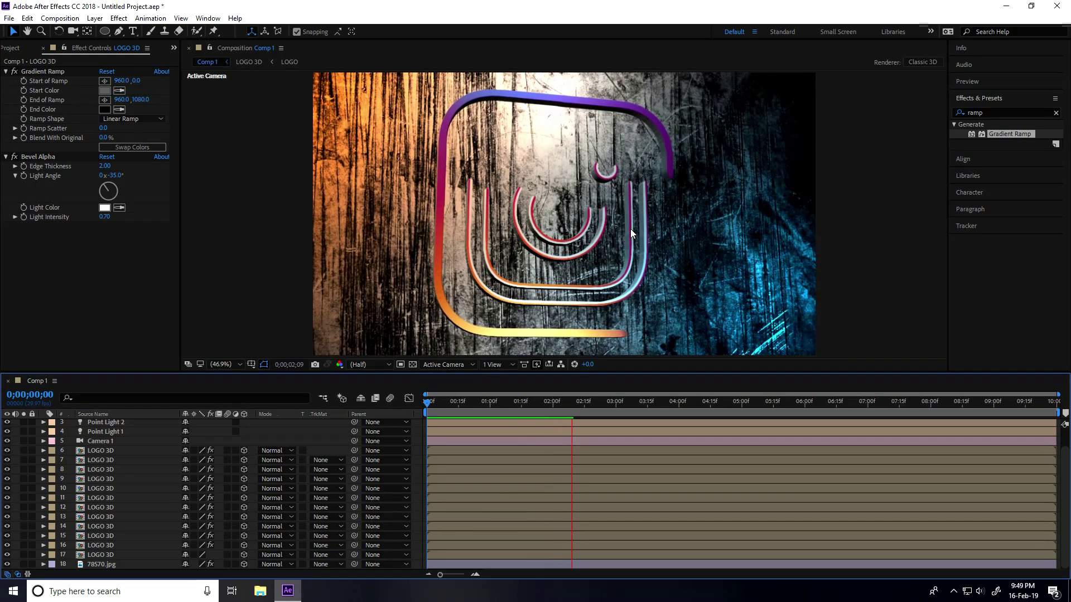
pyautogui.press('space')
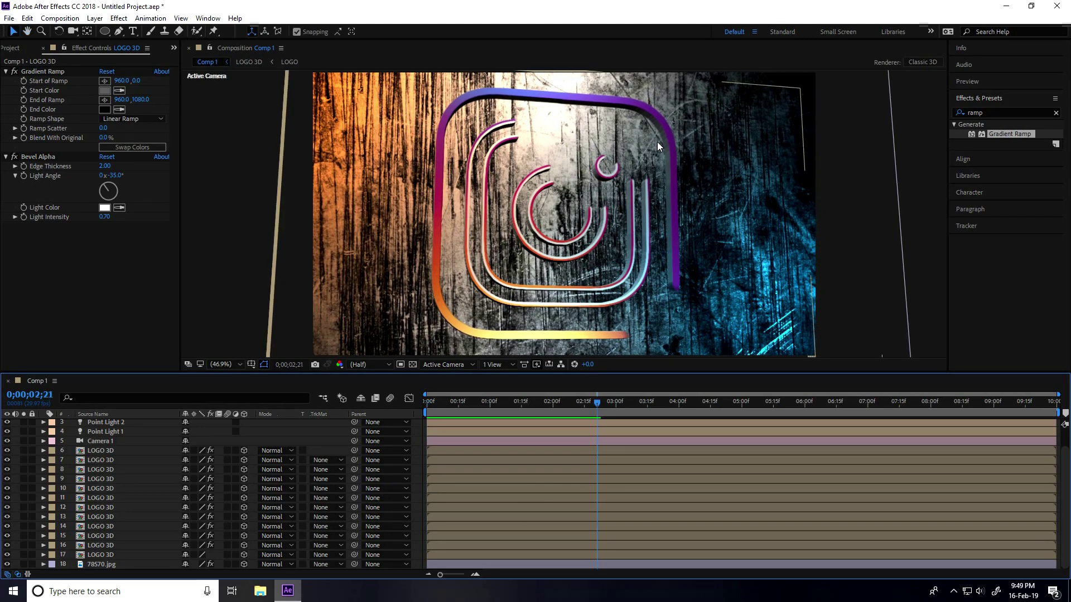
# - Search Effects & Presets for 'drop' and apply Drop Shadow to the front LOGO 3D layer
pyautogui.doubleClick(982, 113)
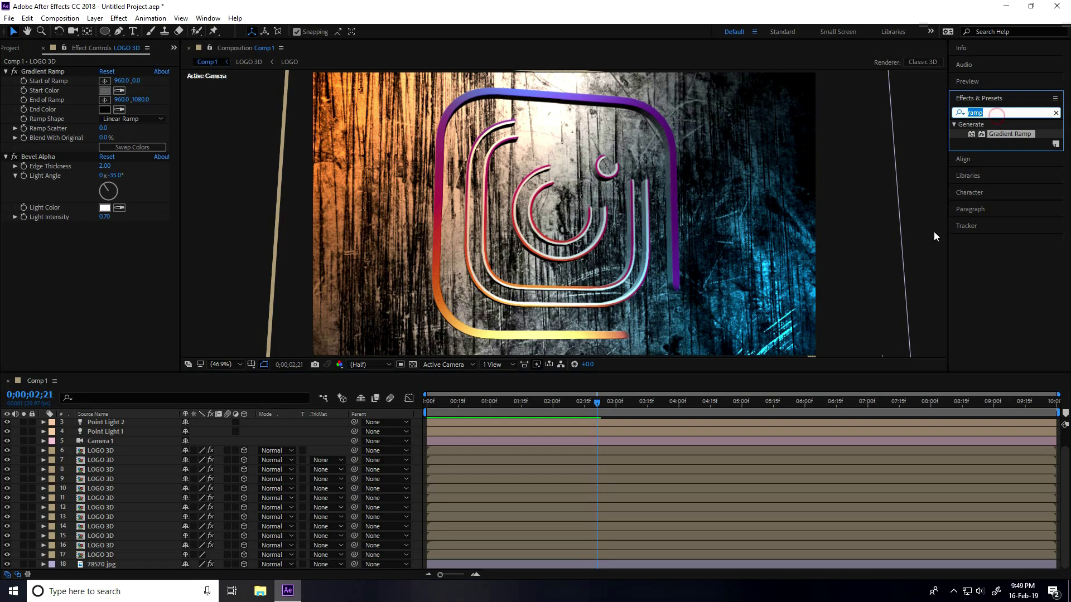
pyautogui.write('drop')
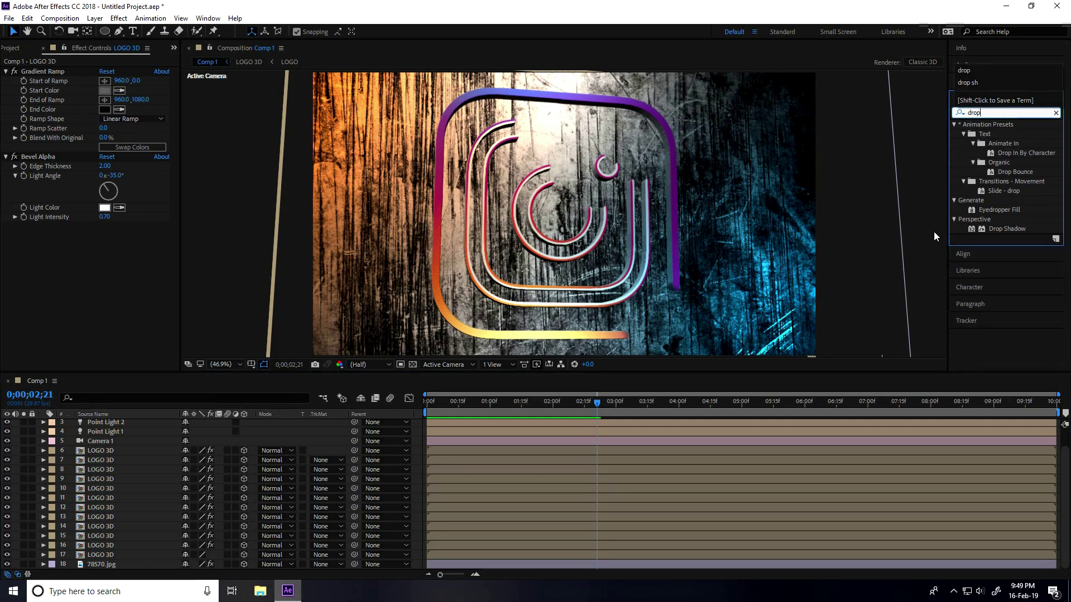
pyautogui.moveTo(1025, 229); pyautogui.dragTo(133, 446)
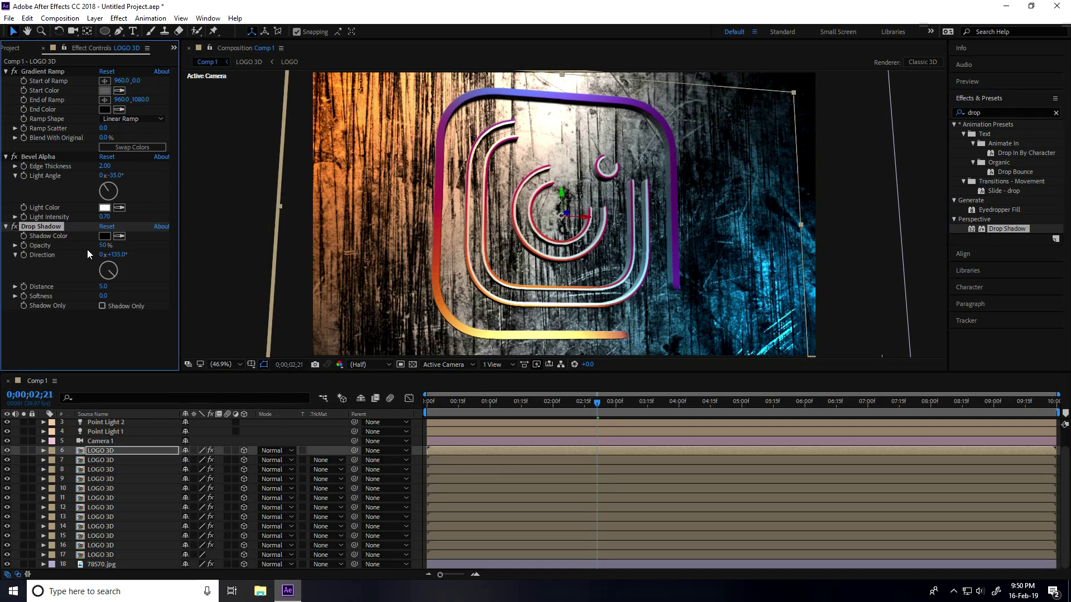
# - Set the Drop Shadow Softness to 10 and Opacity to 70%, then preview the animation
pyautogui.click(105, 295)
pyautogui.click(106, 296)
pyautogui.write('10')
pyautogui.press('Return')
pyautogui.click(105, 246)
pyautogui.write('70')
pyautogui.press('Return')
pyautogui.click(459, 402)
pyautogui.press('space')
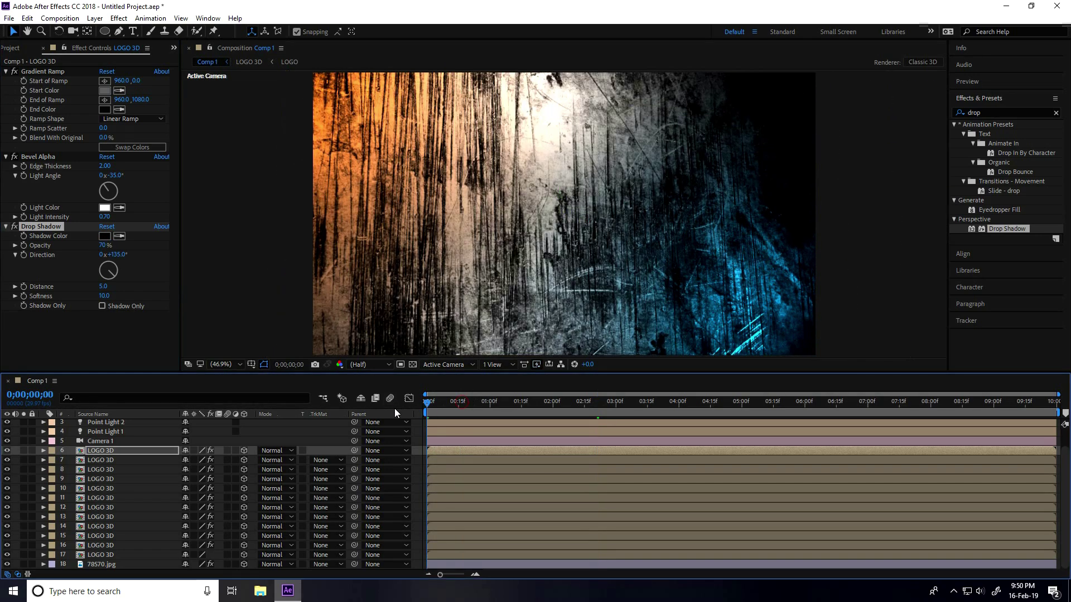